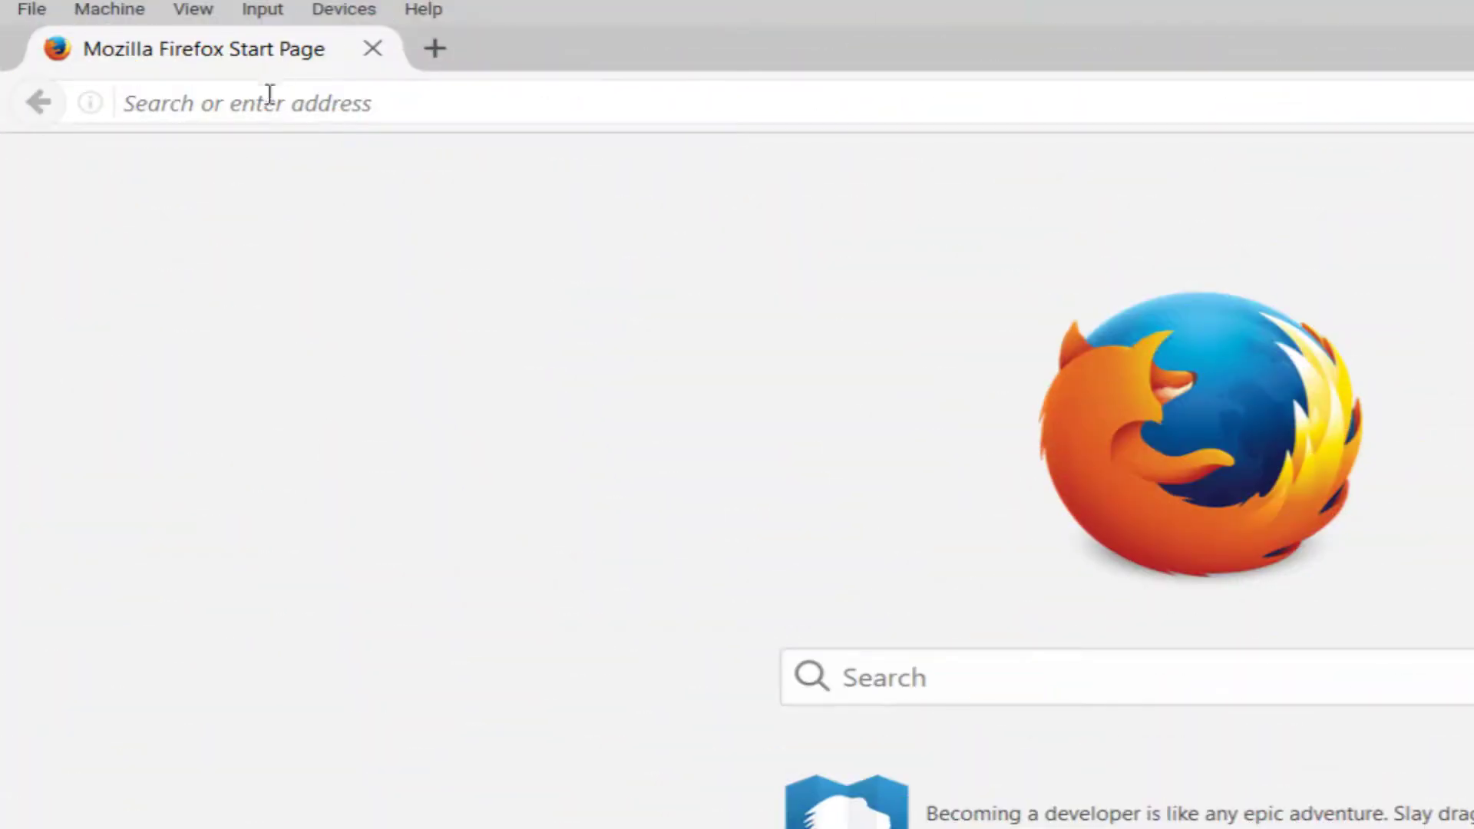
Load the vpnaccess.utah.edu login page and keep 2FA-DuoSecurity as the login group
click(266, 100)
text(vpnaccess.ut)
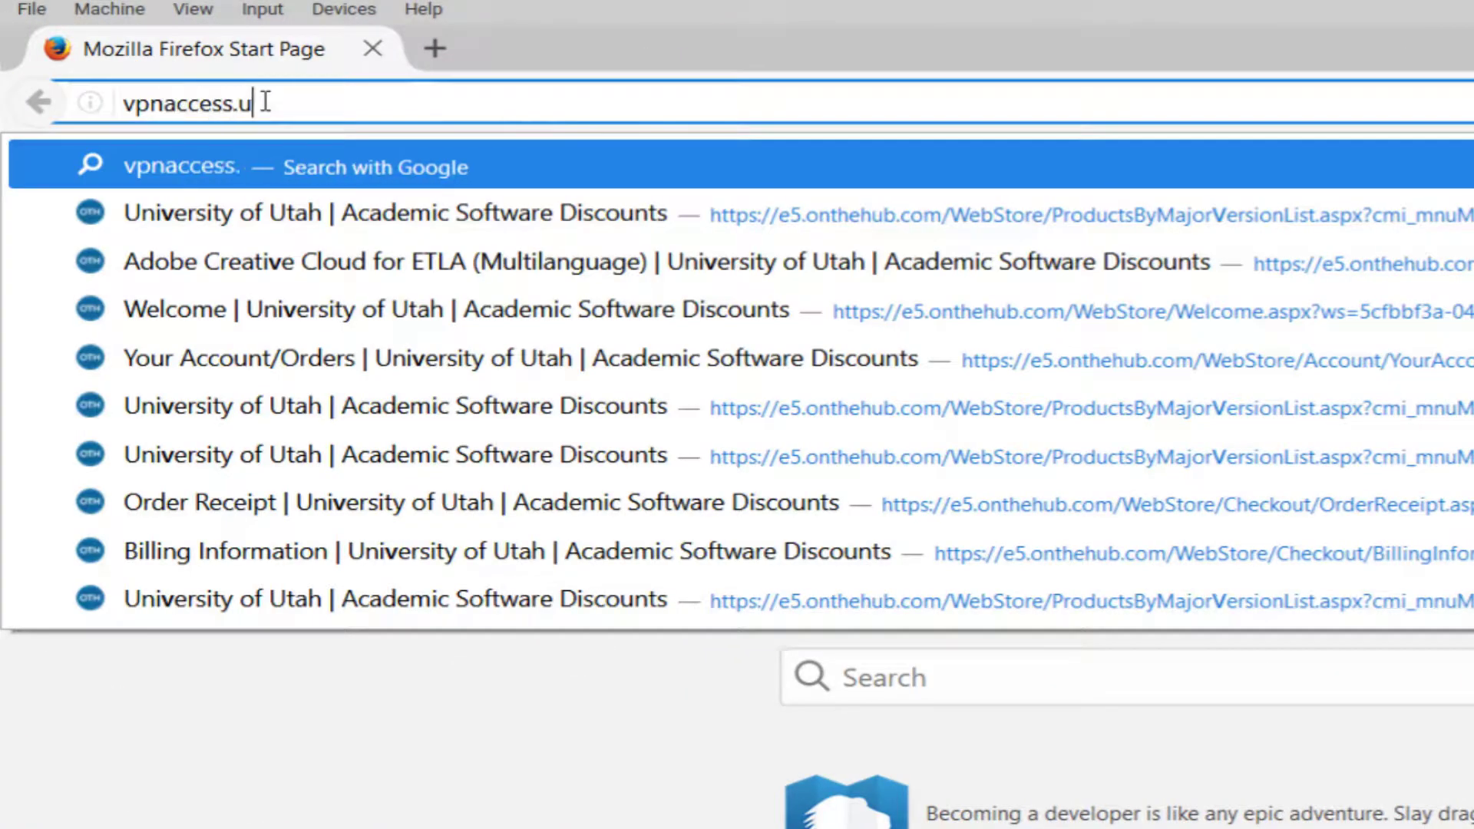
text(ah.edu)
key(Return)
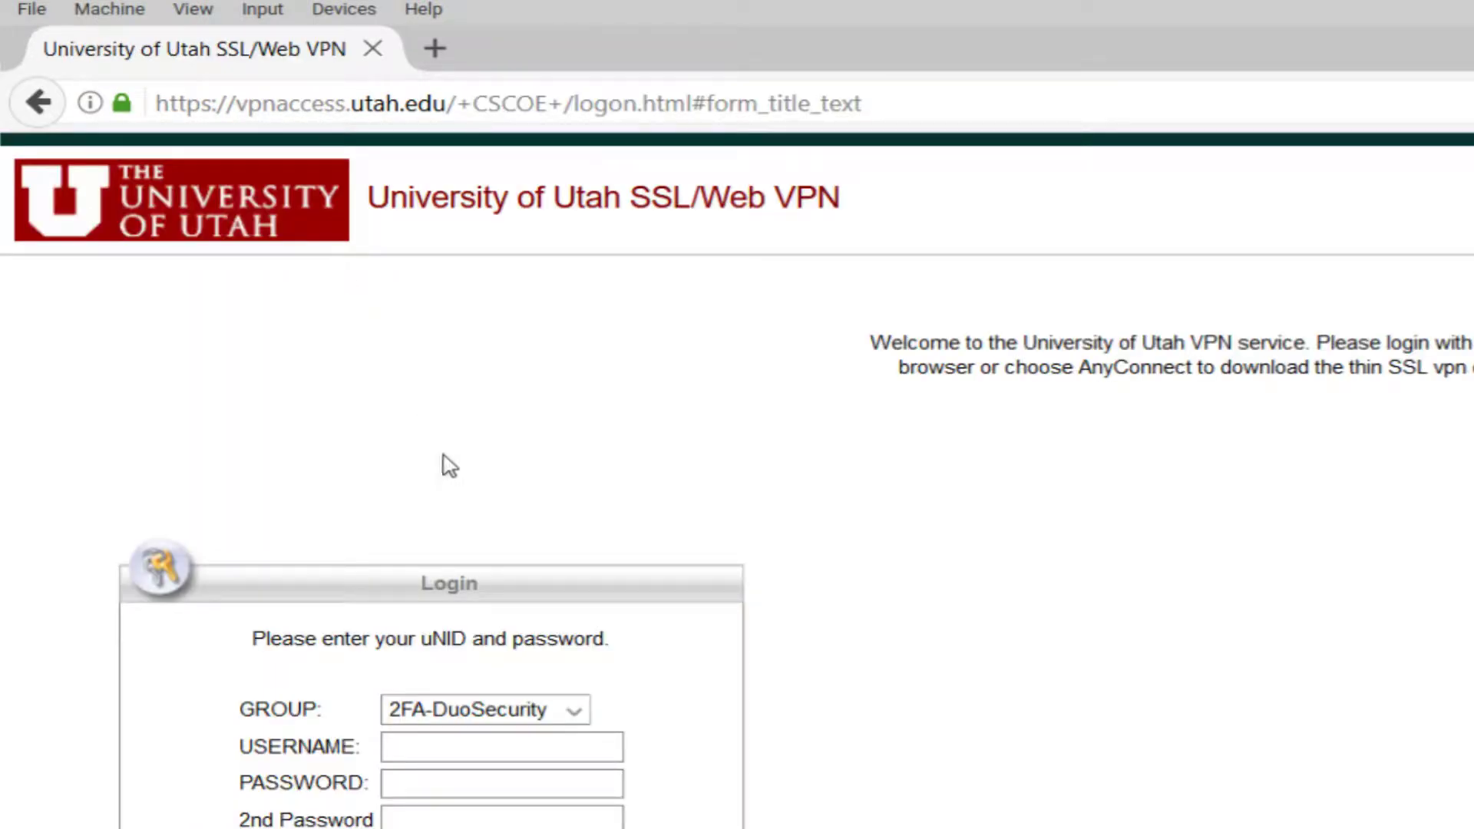
click(578, 710)
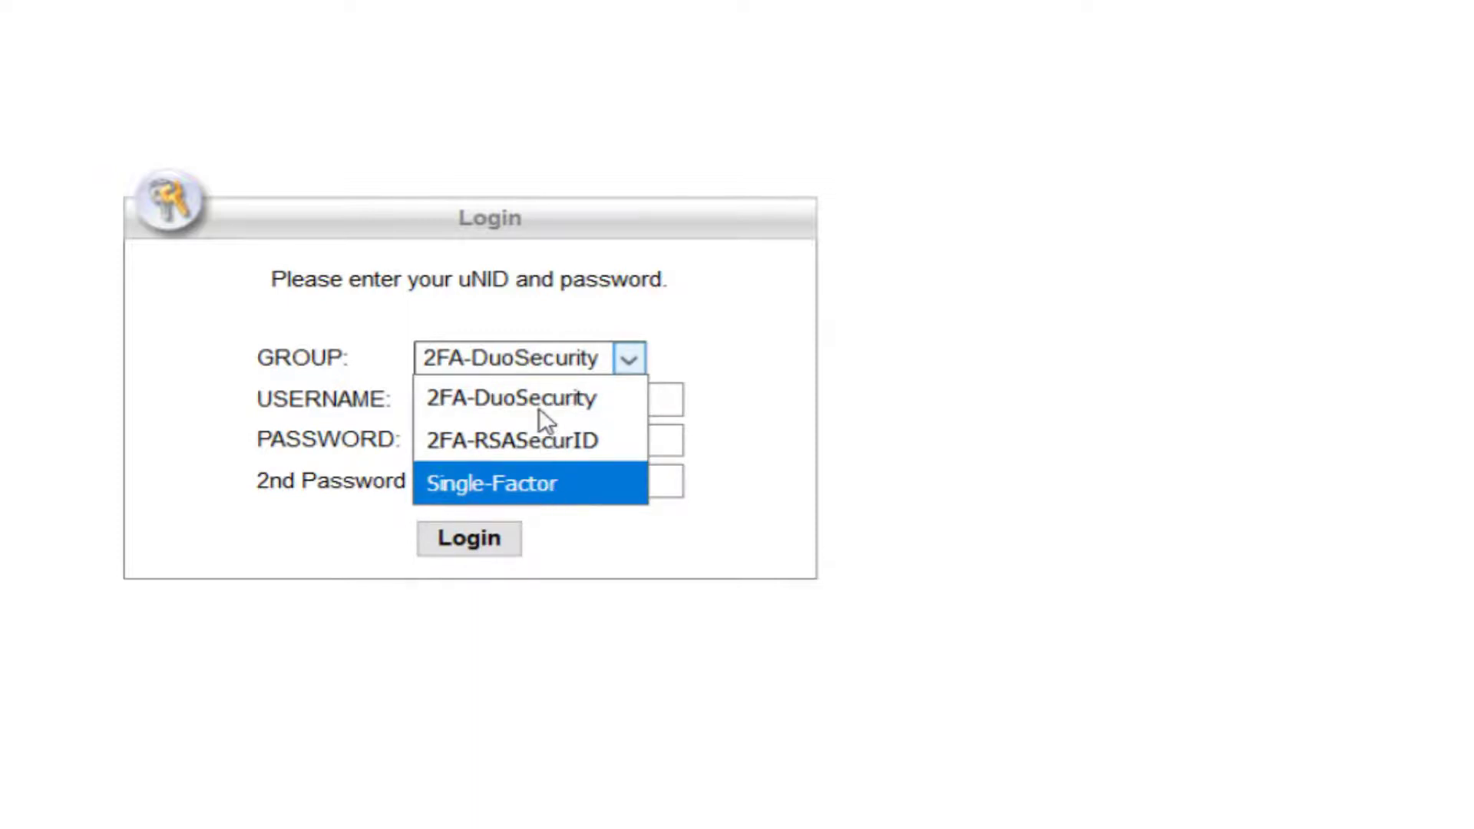
click(454, 393)
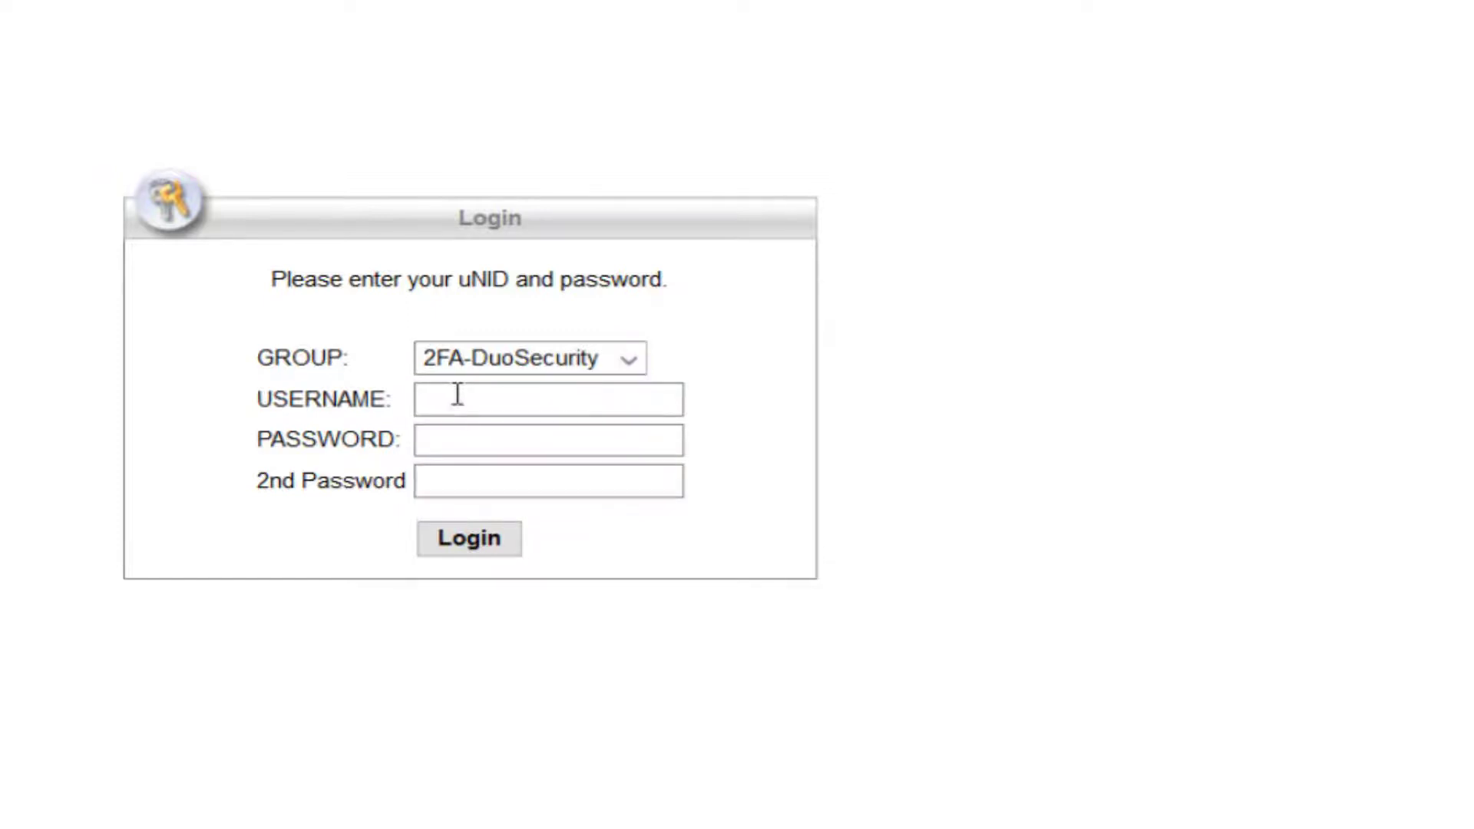
click(458, 395)
text(u0710690)
key(Tab)
text(*********************)
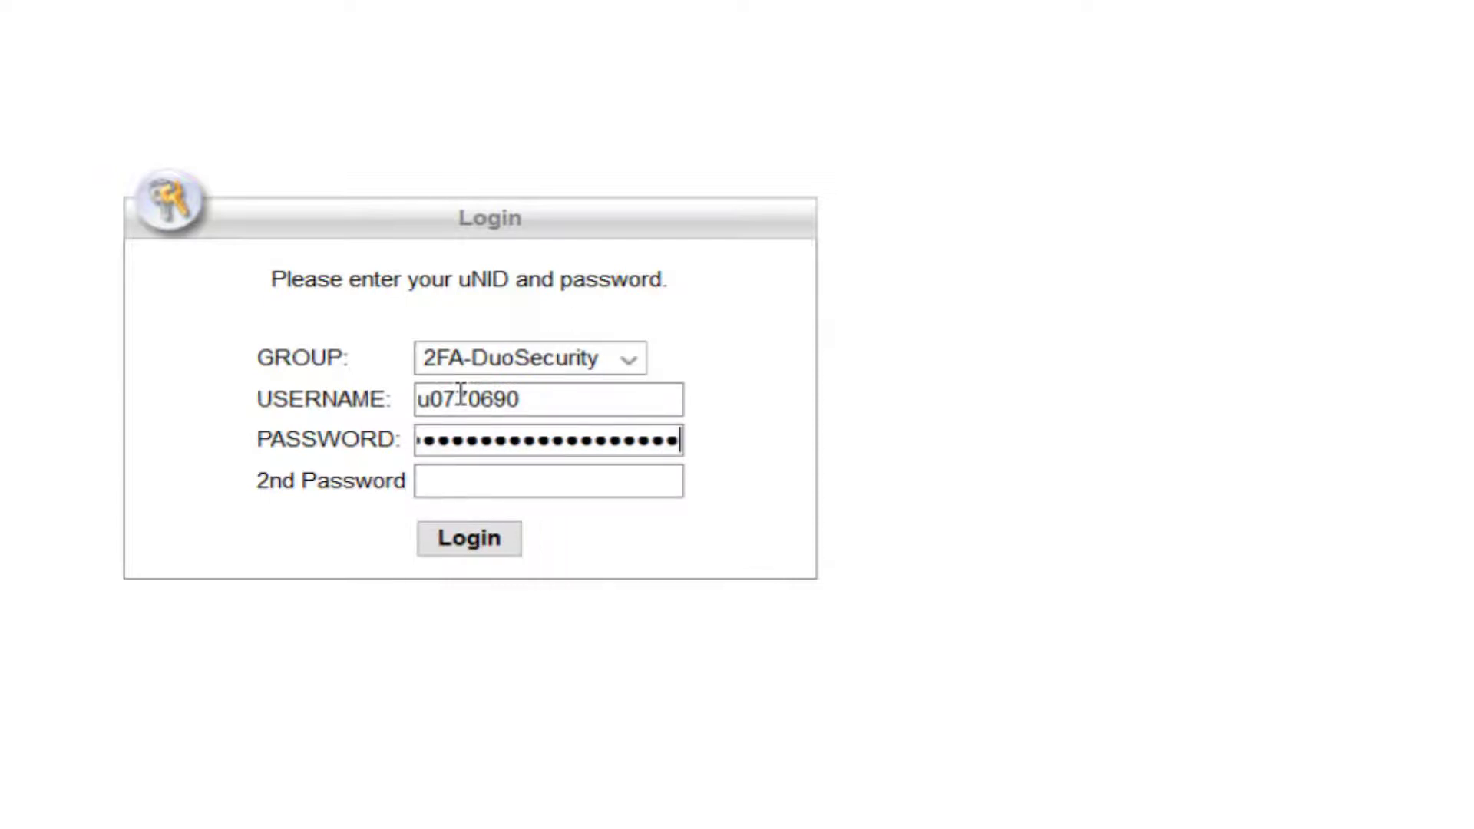
click(458, 484)
drag(247, 486, 409, 481)
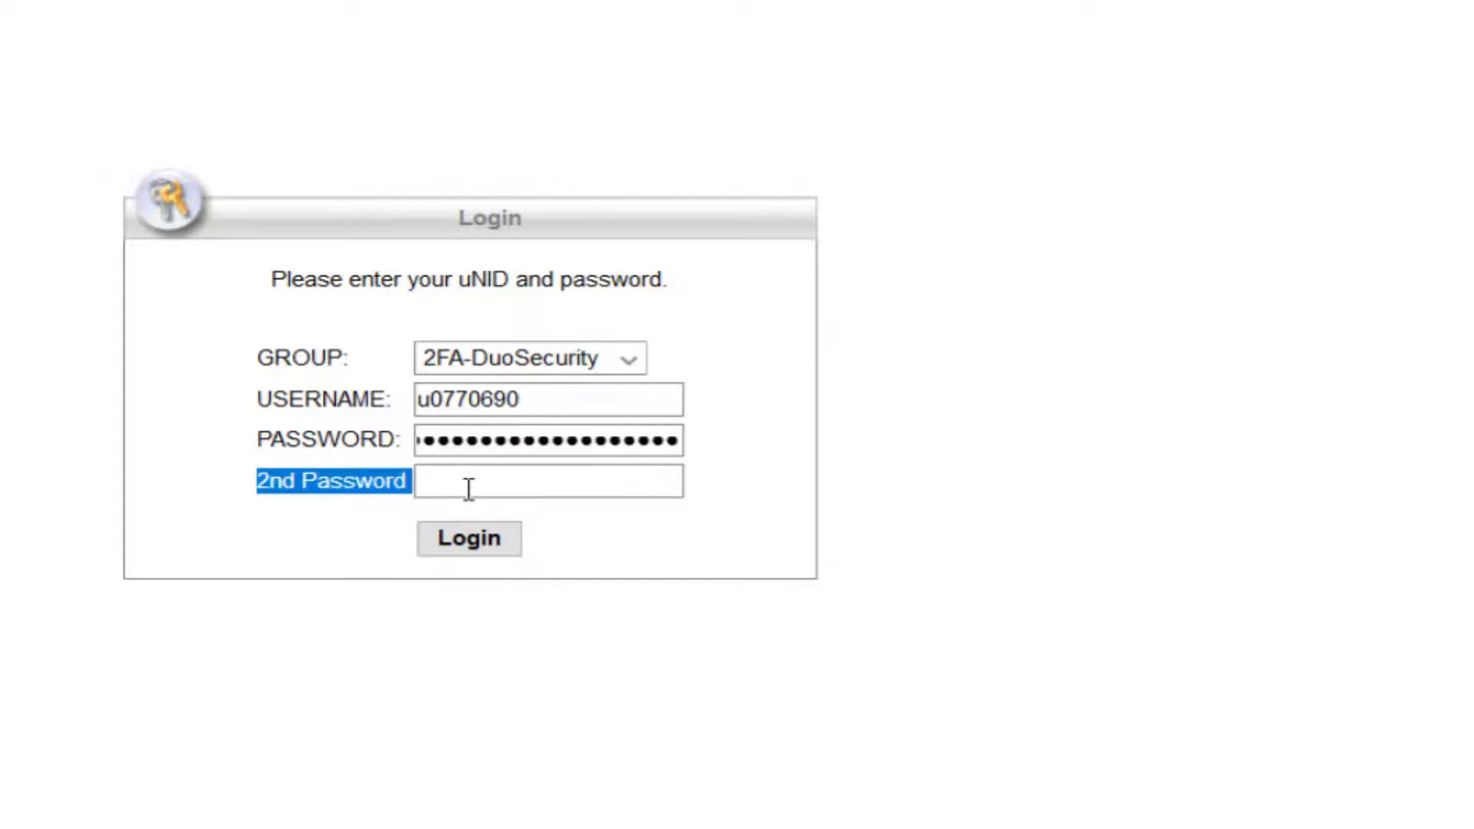
click(348, 470)
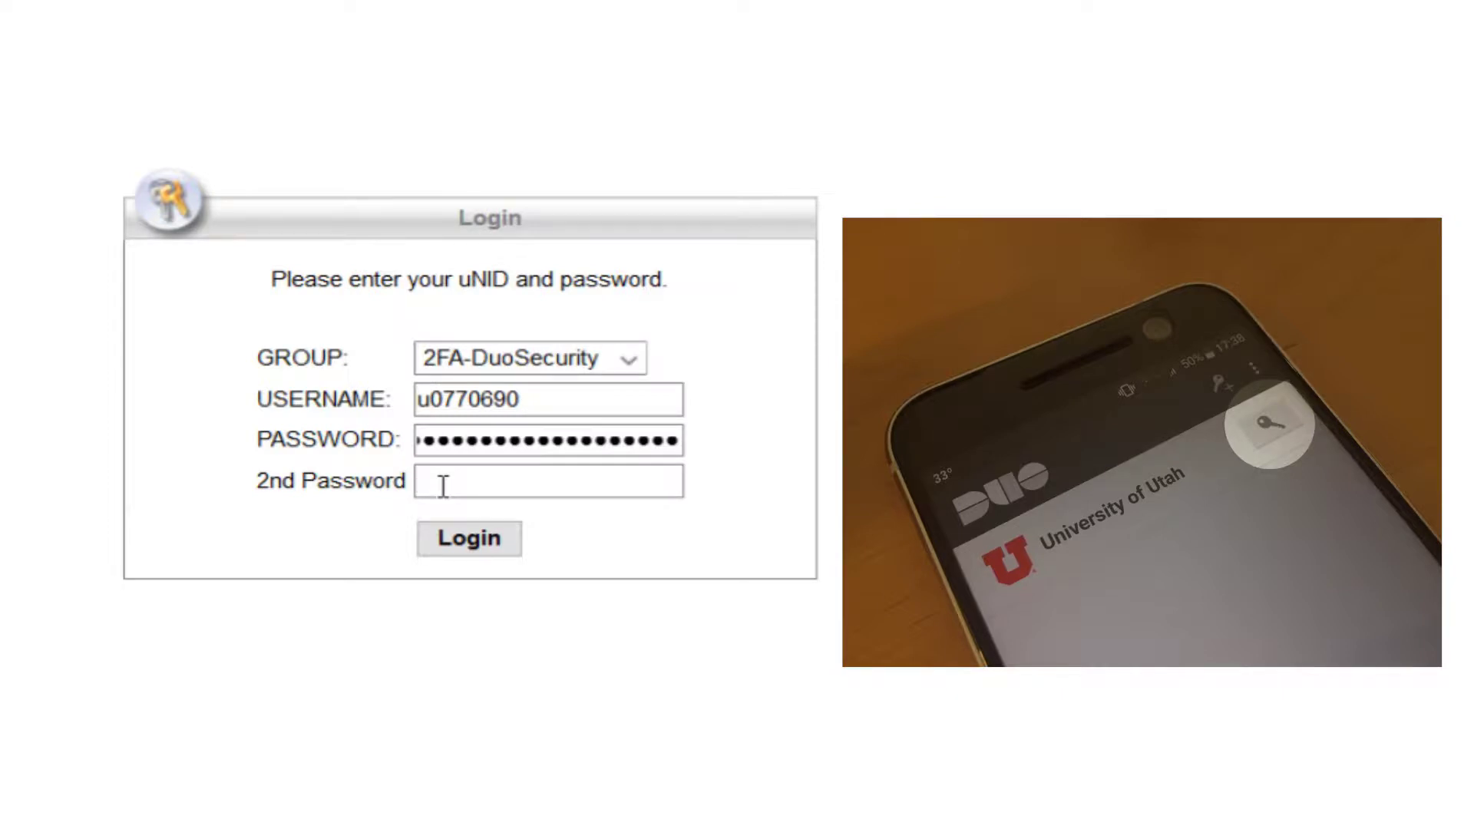
text(123456)
click(464, 540)
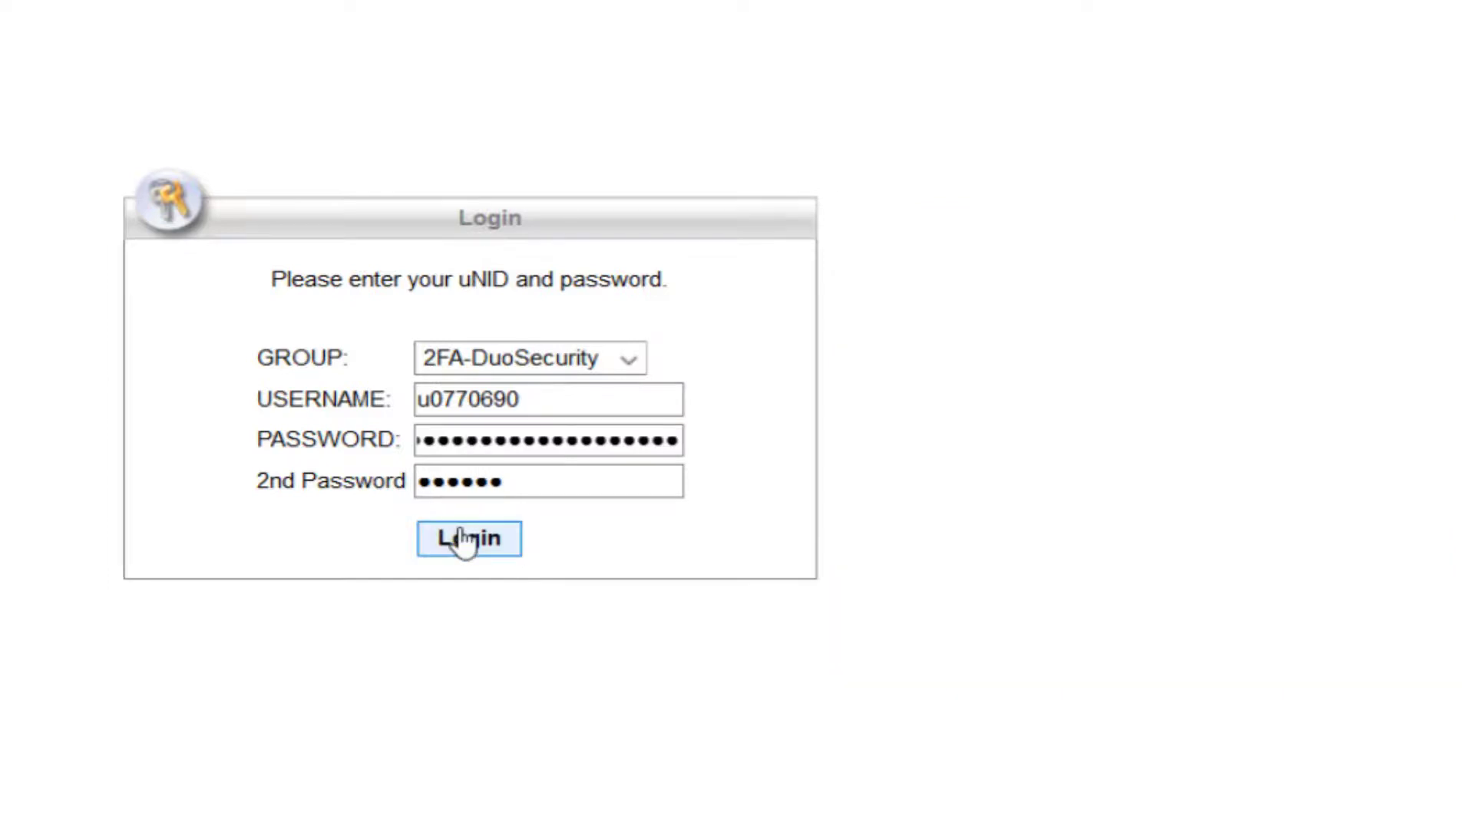
click(466, 542)
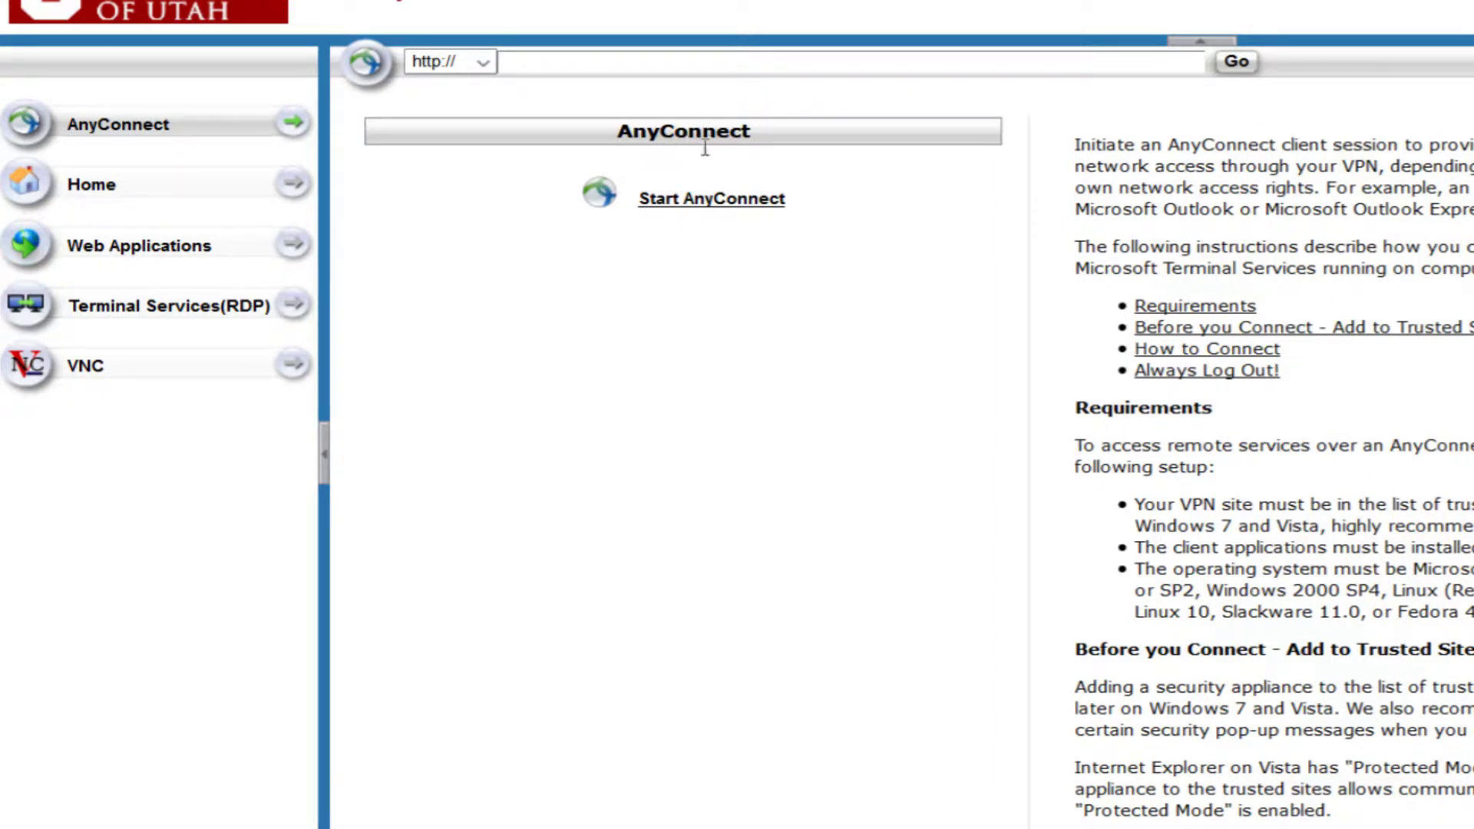
Start AnyConnect from the portal and save anyconnect-win-4.4.03034-core-vpn-webdeploy-k9.exe
click(757, 201)
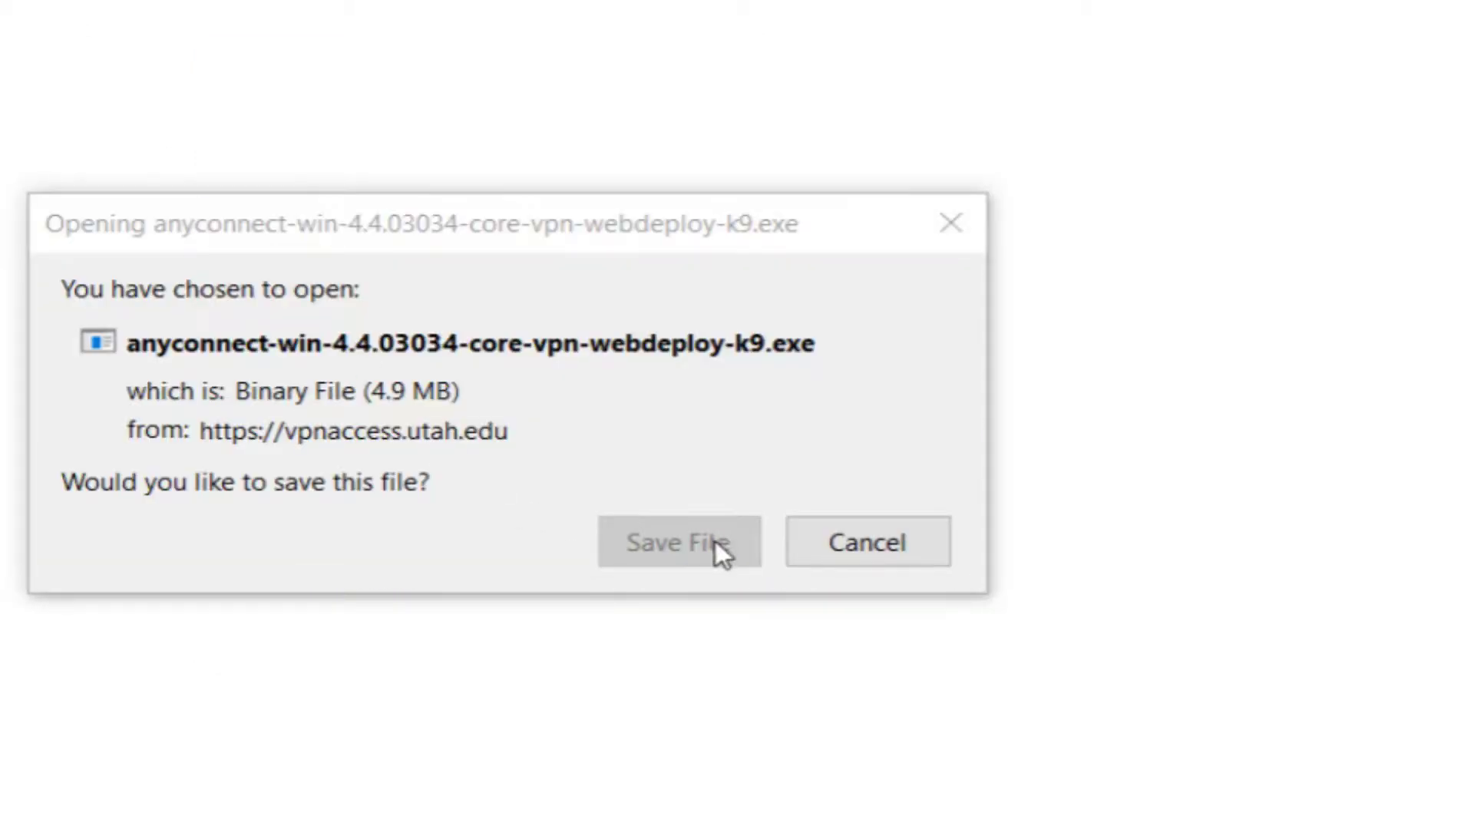
click(716, 541)
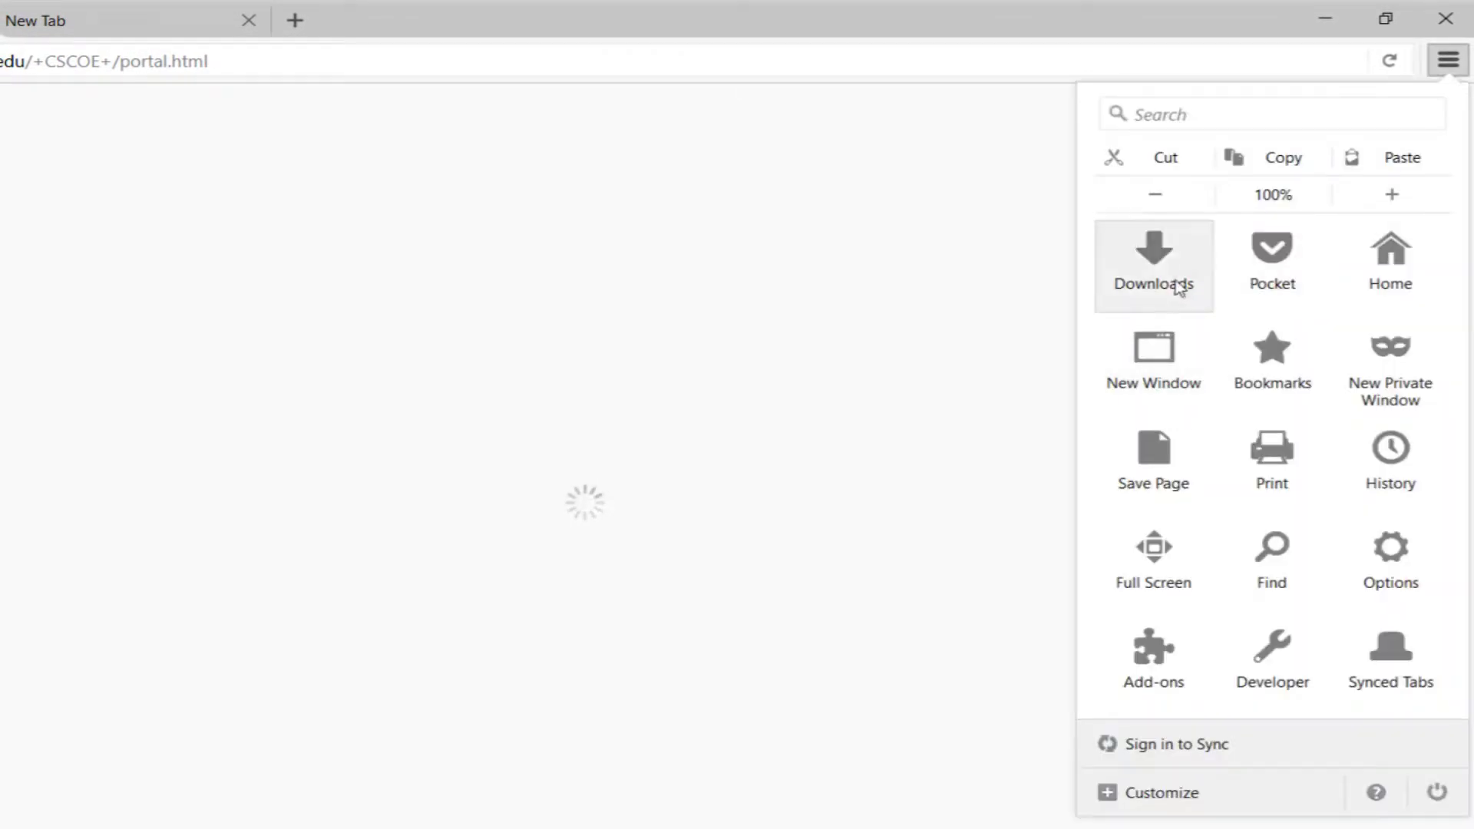
Run the downloaded AnyConnect .exe from Firefox's Downloads list and confirm opening it
click(1179, 288)
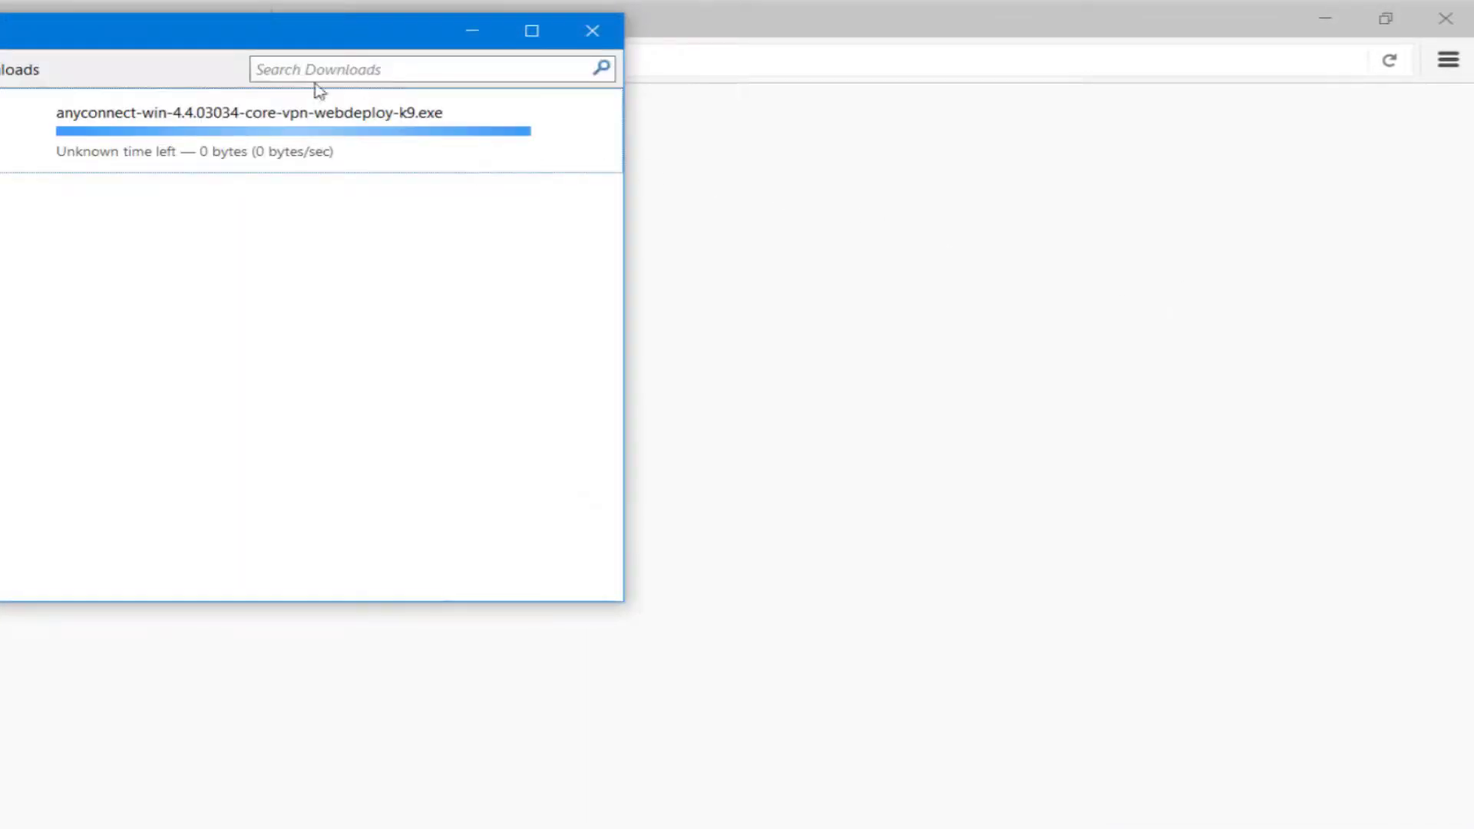
drag(261, 43, 710, 192)
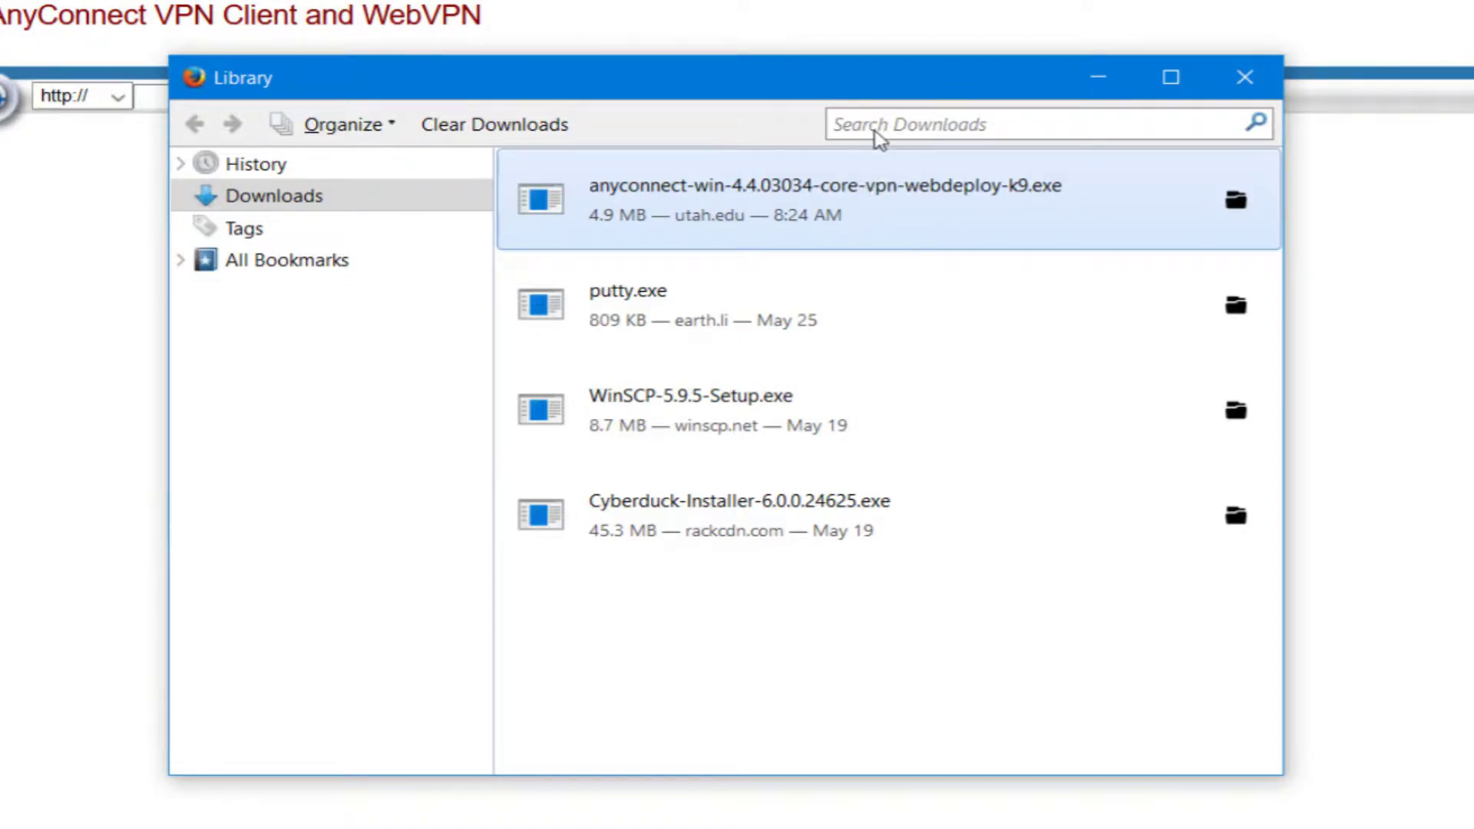
double_click(1235, 204)
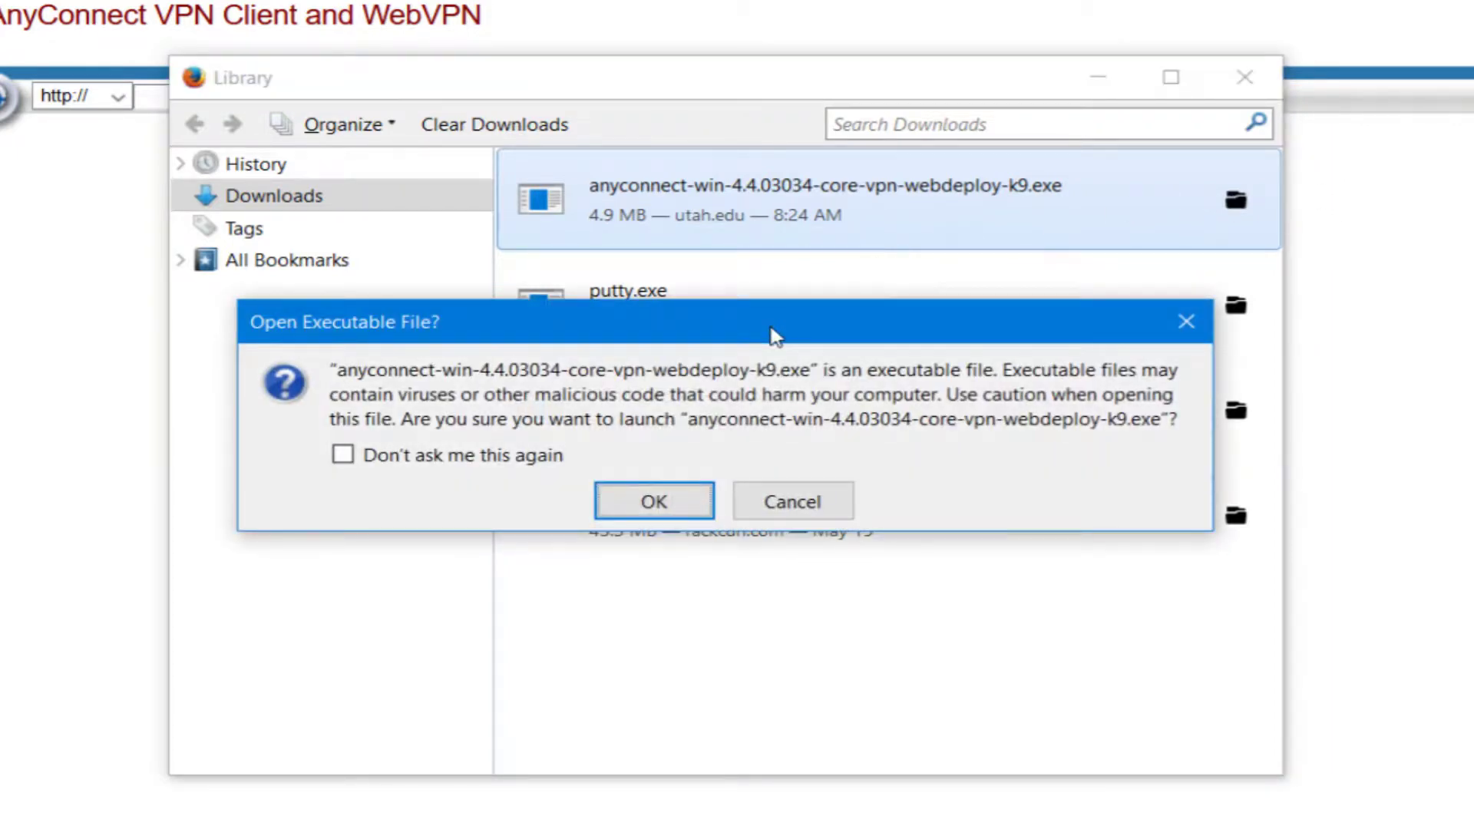
click(666, 513)
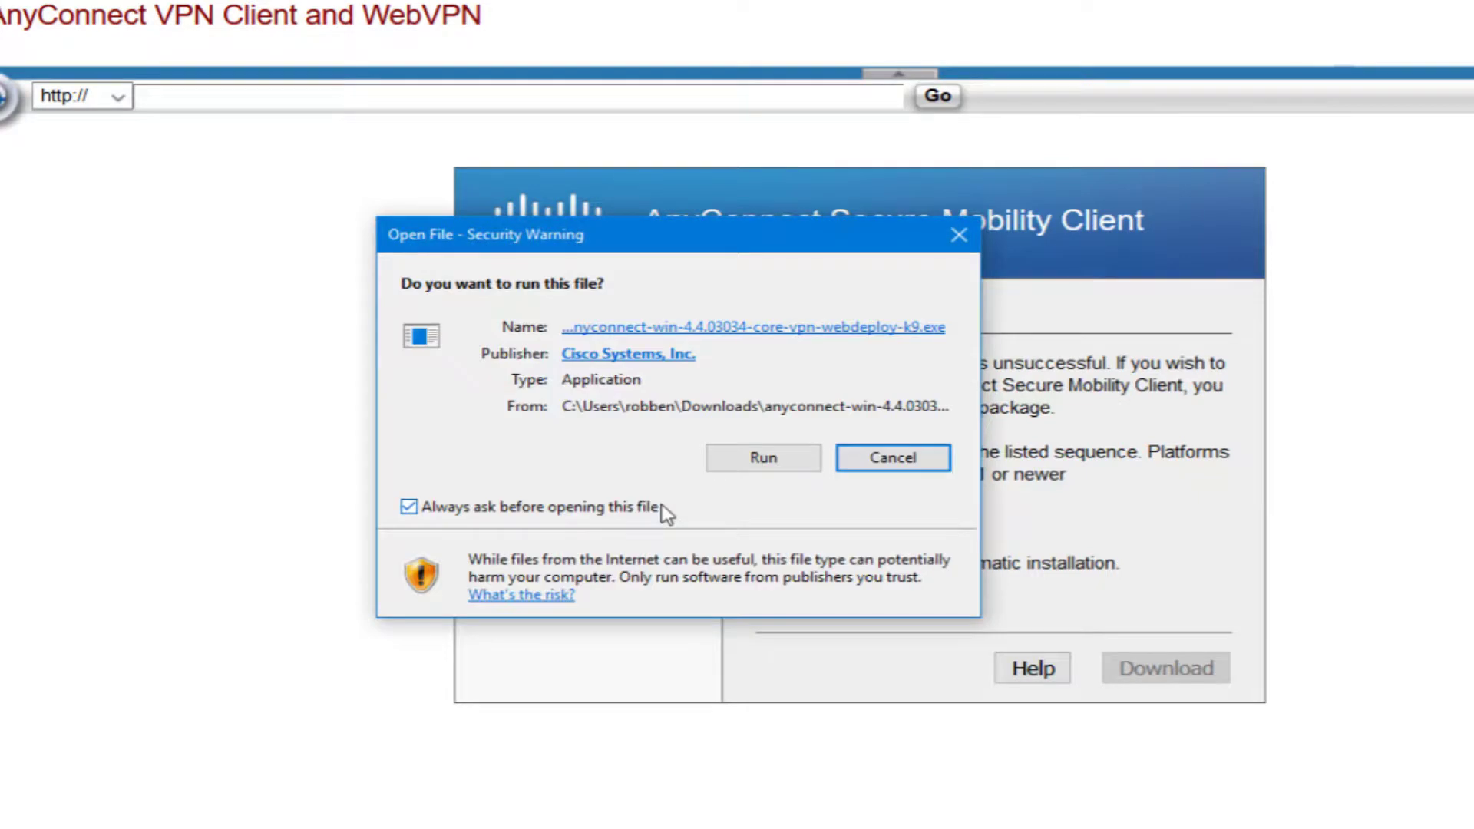
Run the AnyConnect setup, accept the license terms, install, and finish the wizard
click(753, 459)
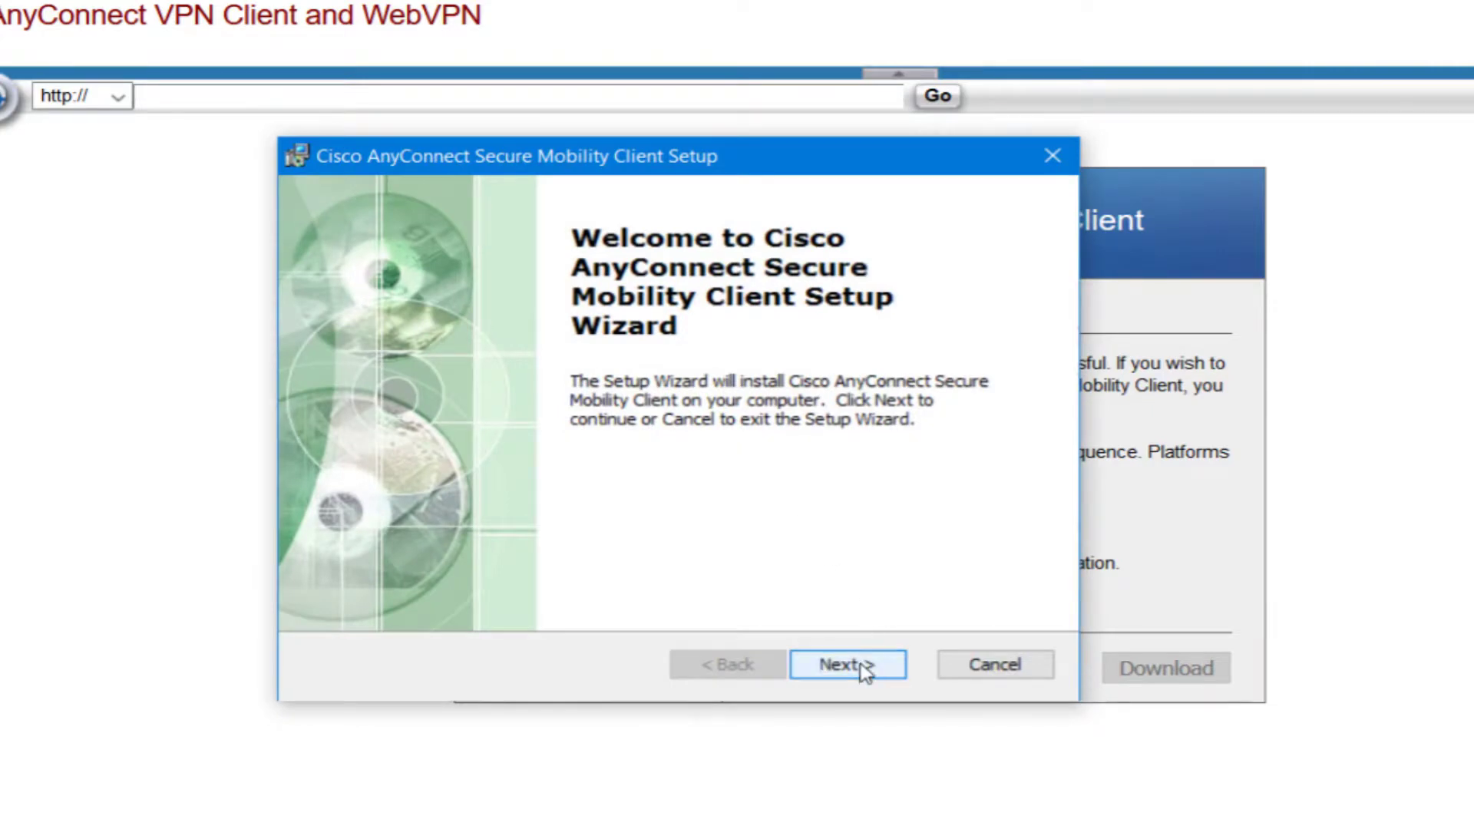
click(856, 672)
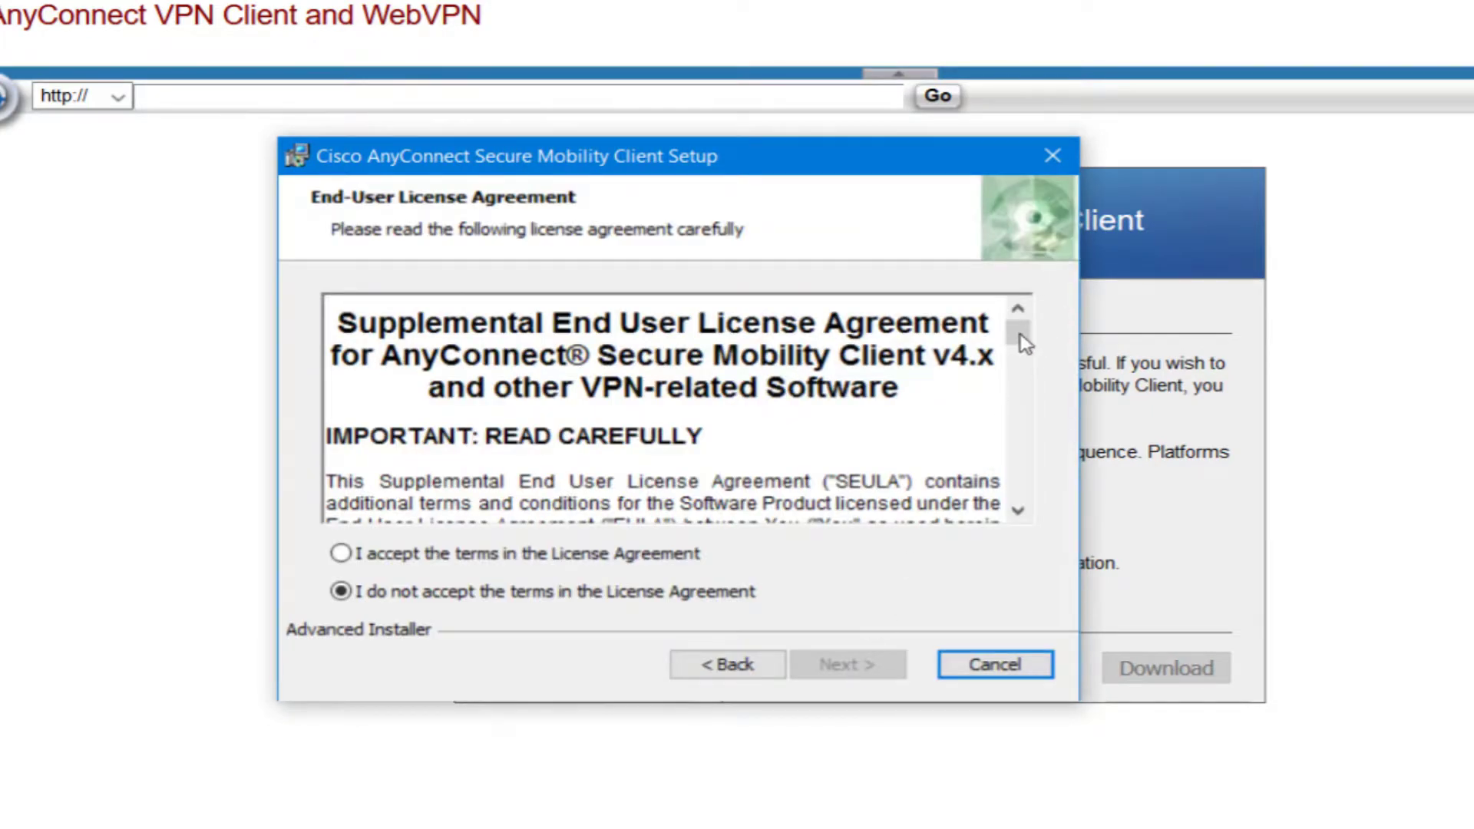
scroll(1029, 361, down, 10)
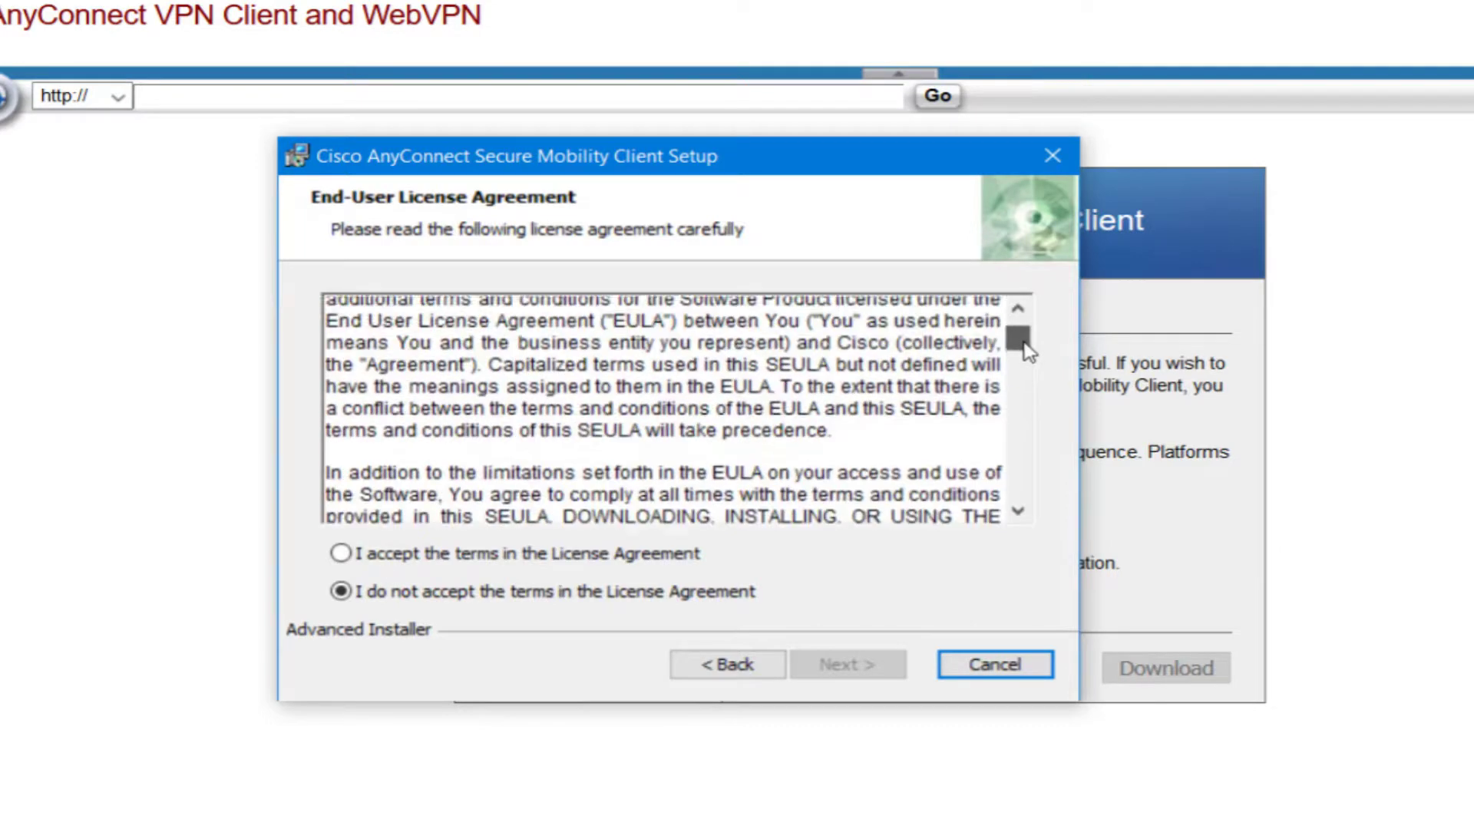
drag(1031, 396, 1052, 497)
click(591, 555)
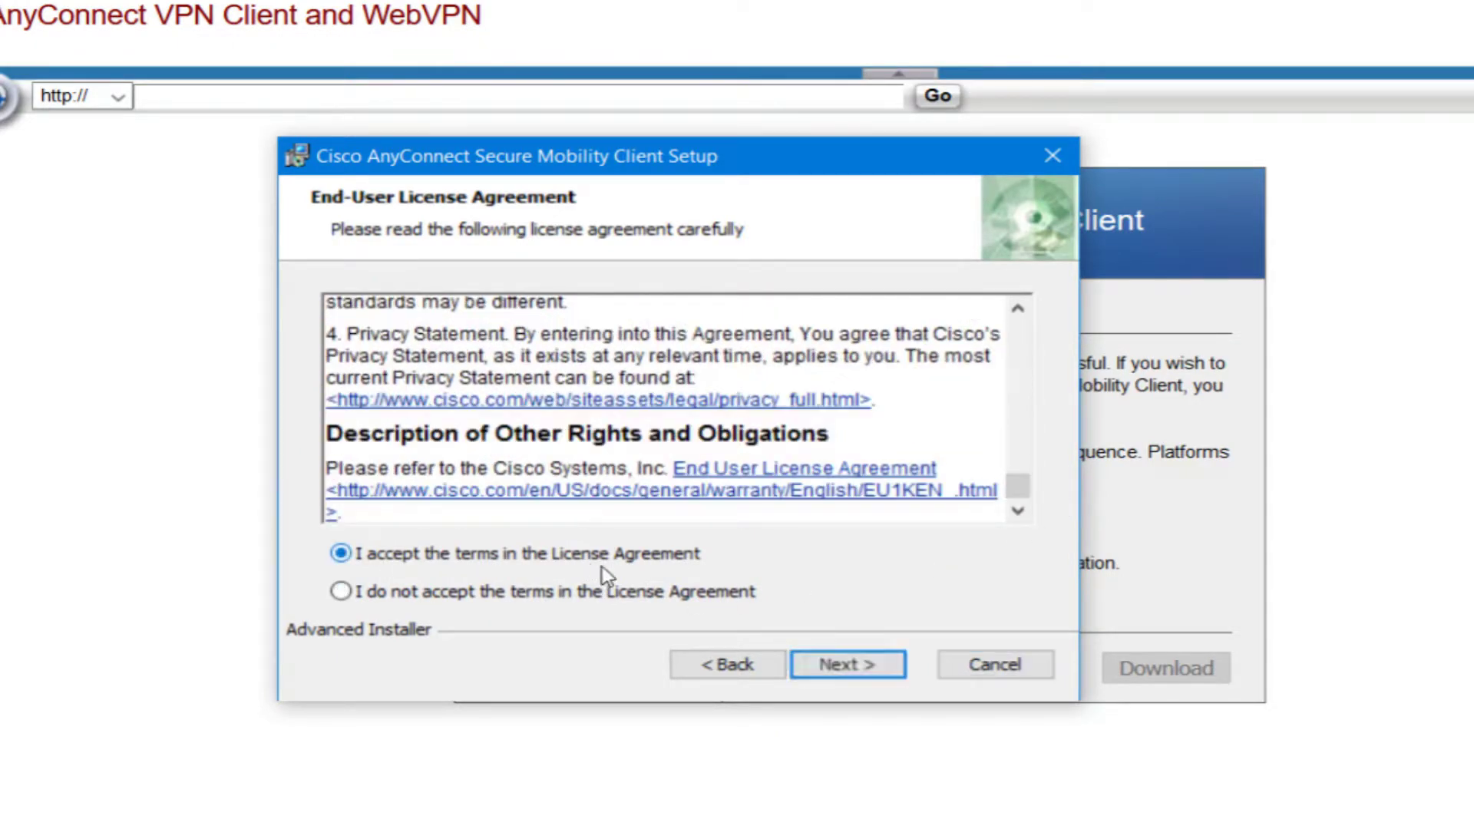
click(836, 667)
click(837, 677)
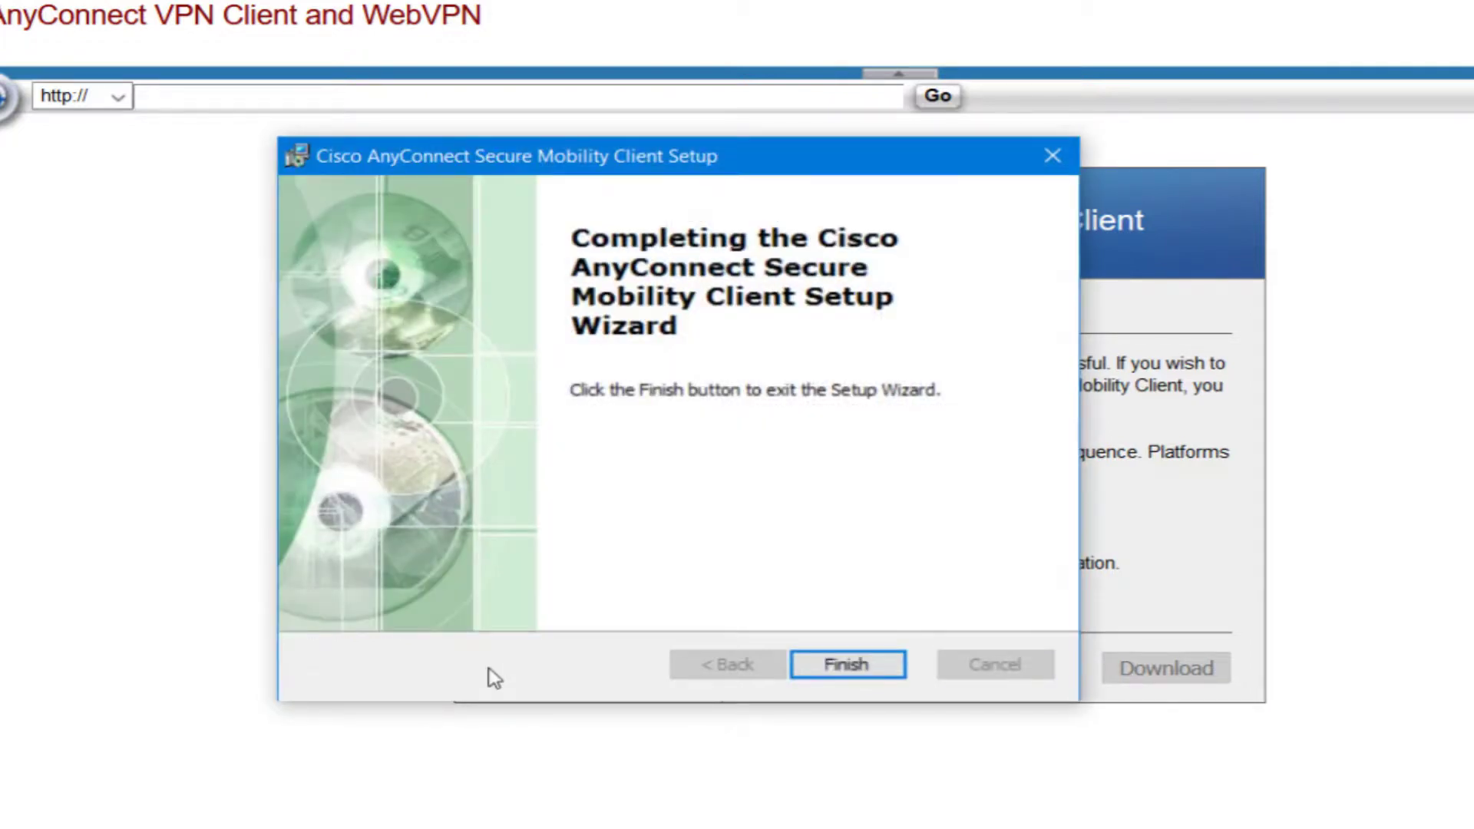
click(864, 670)
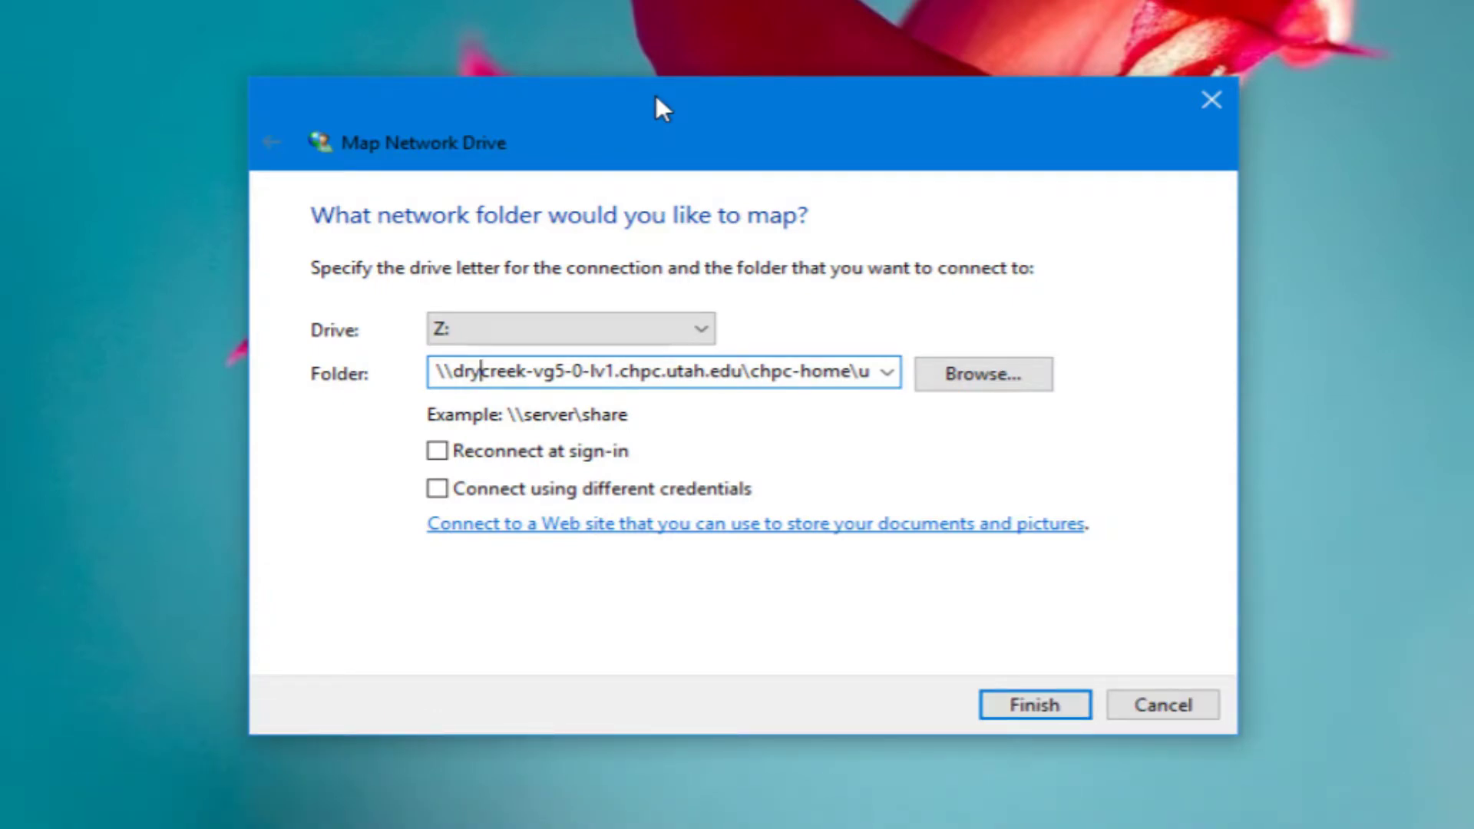
Try mapping chpc-home to Z:, cancel the stalled connection, and bring up the Start menu
click(996, 712)
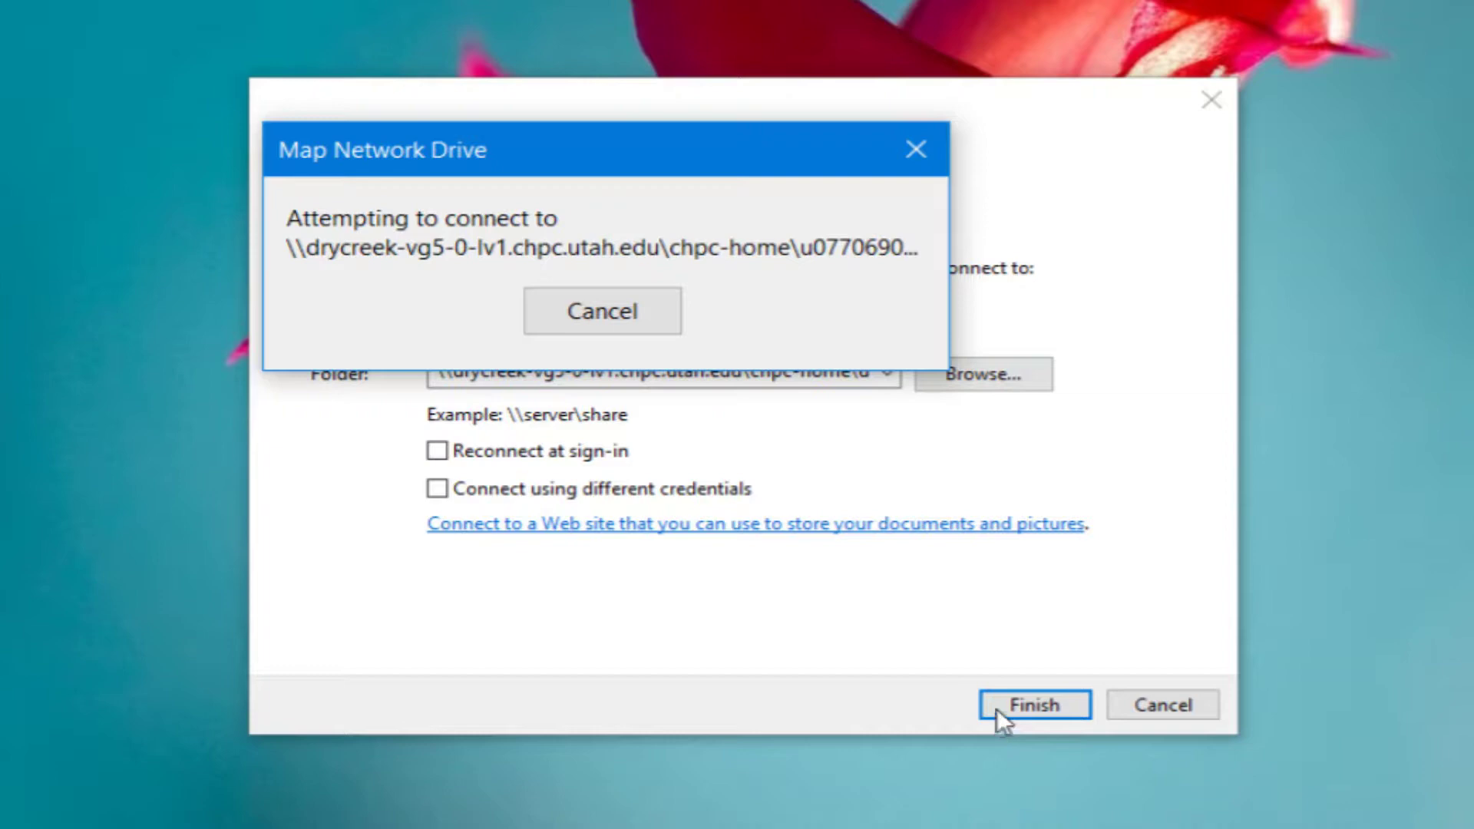
click(598, 311)
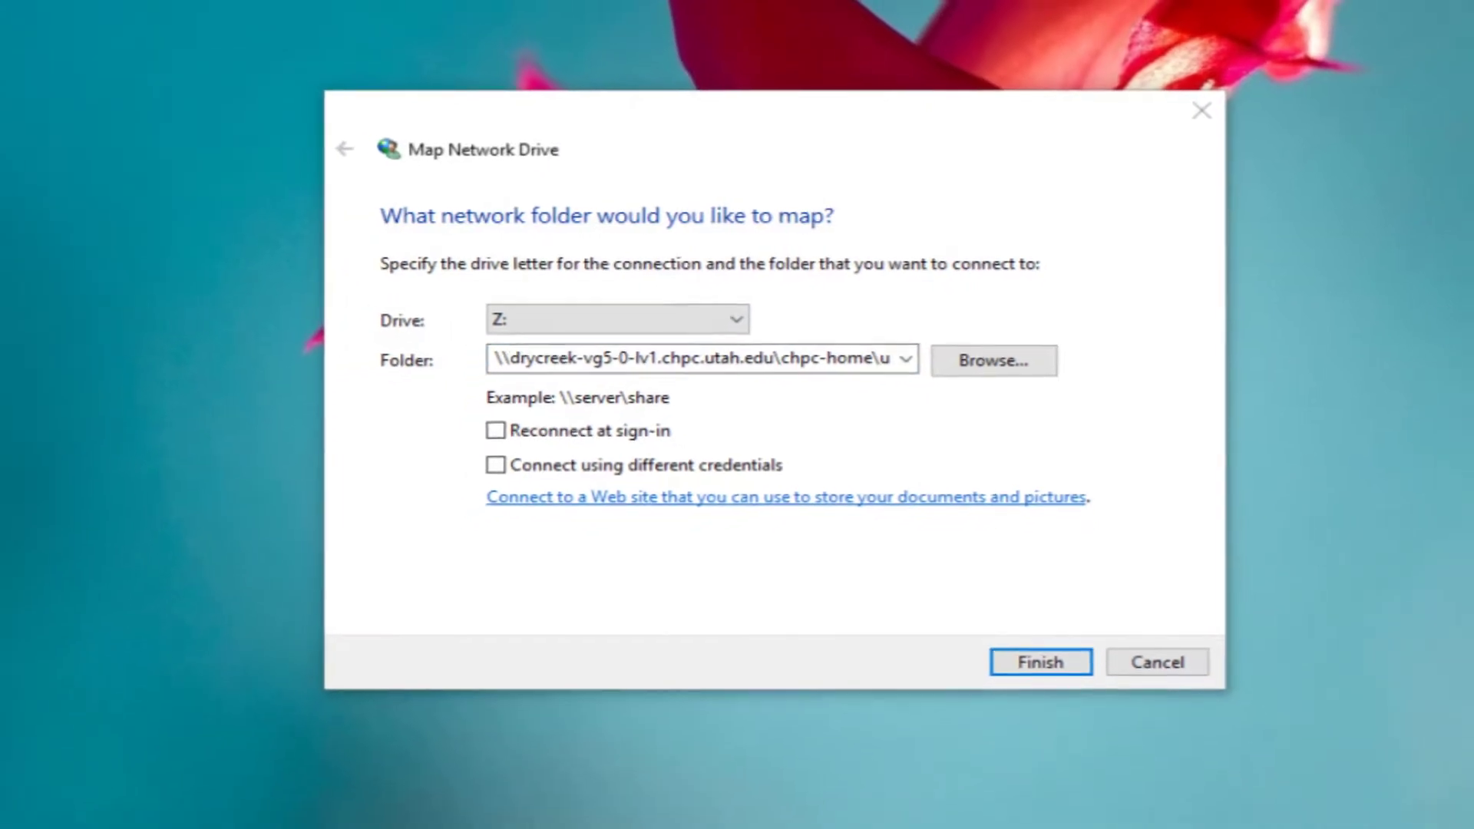
key(super)
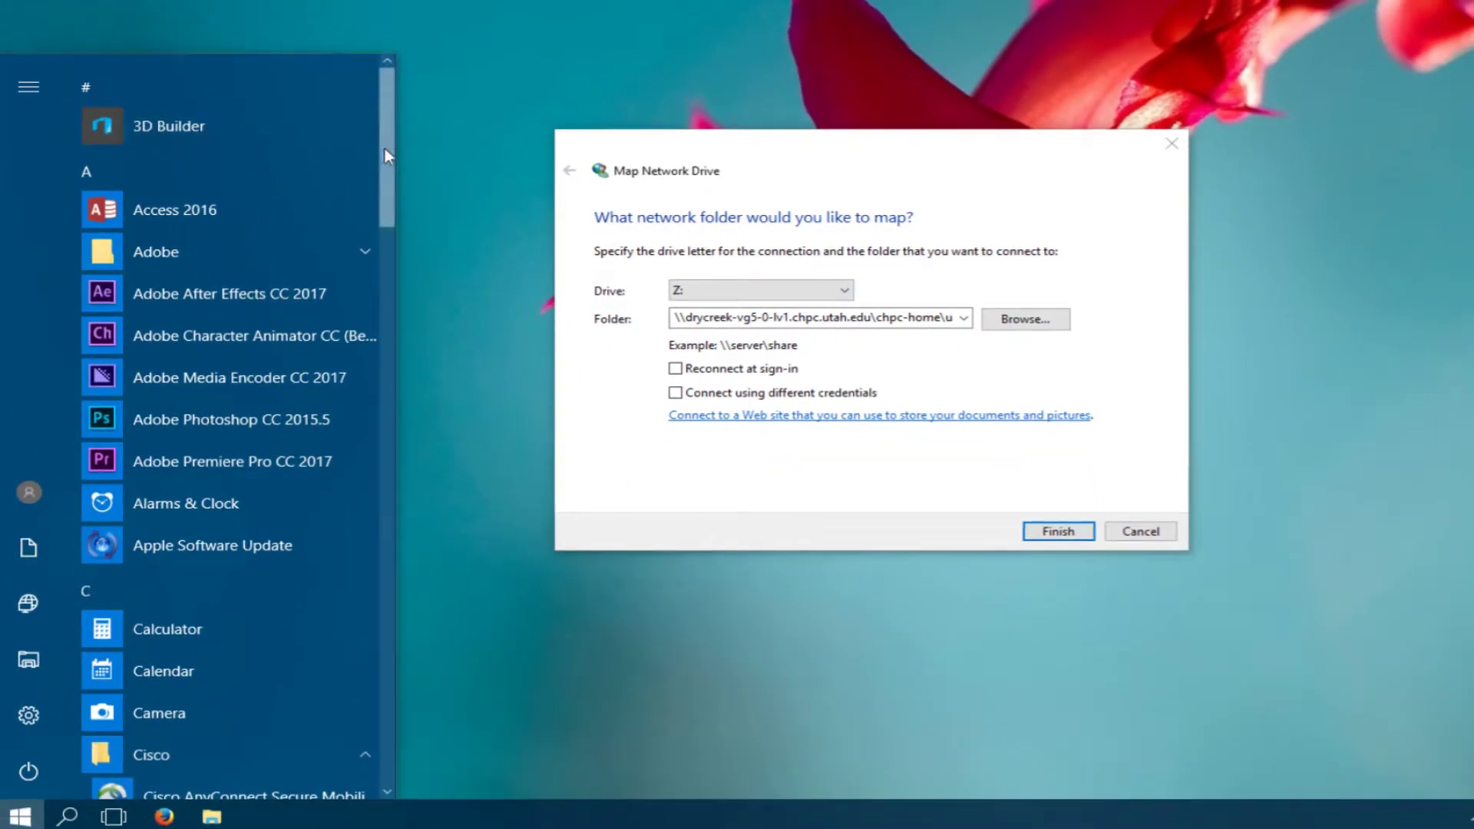
Launch Cisco AnyConnect from the Start menu and connect to vpnaccess.utah.edu
scroll(361, 253, down, 5)
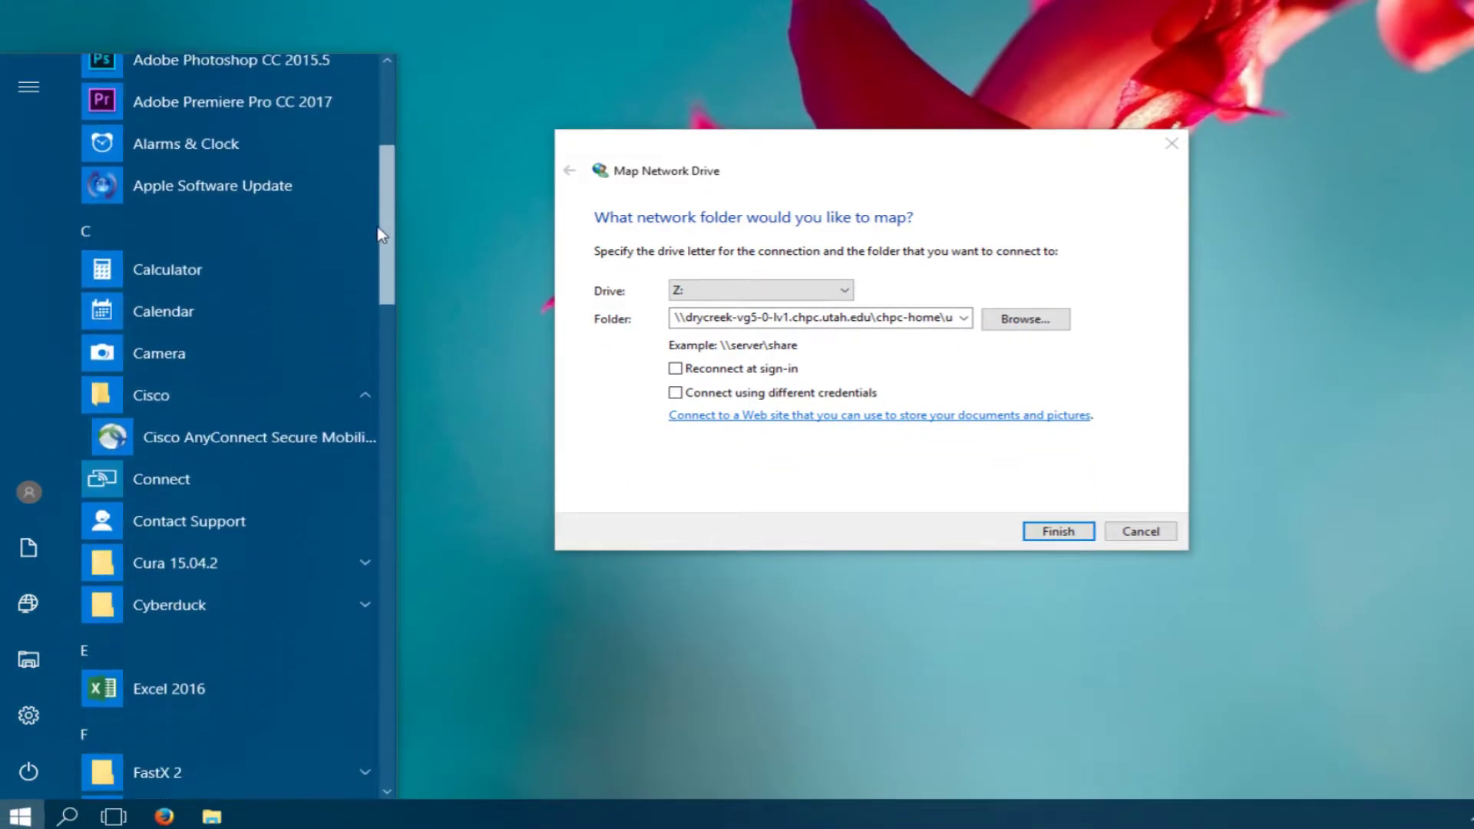
click(284, 429)
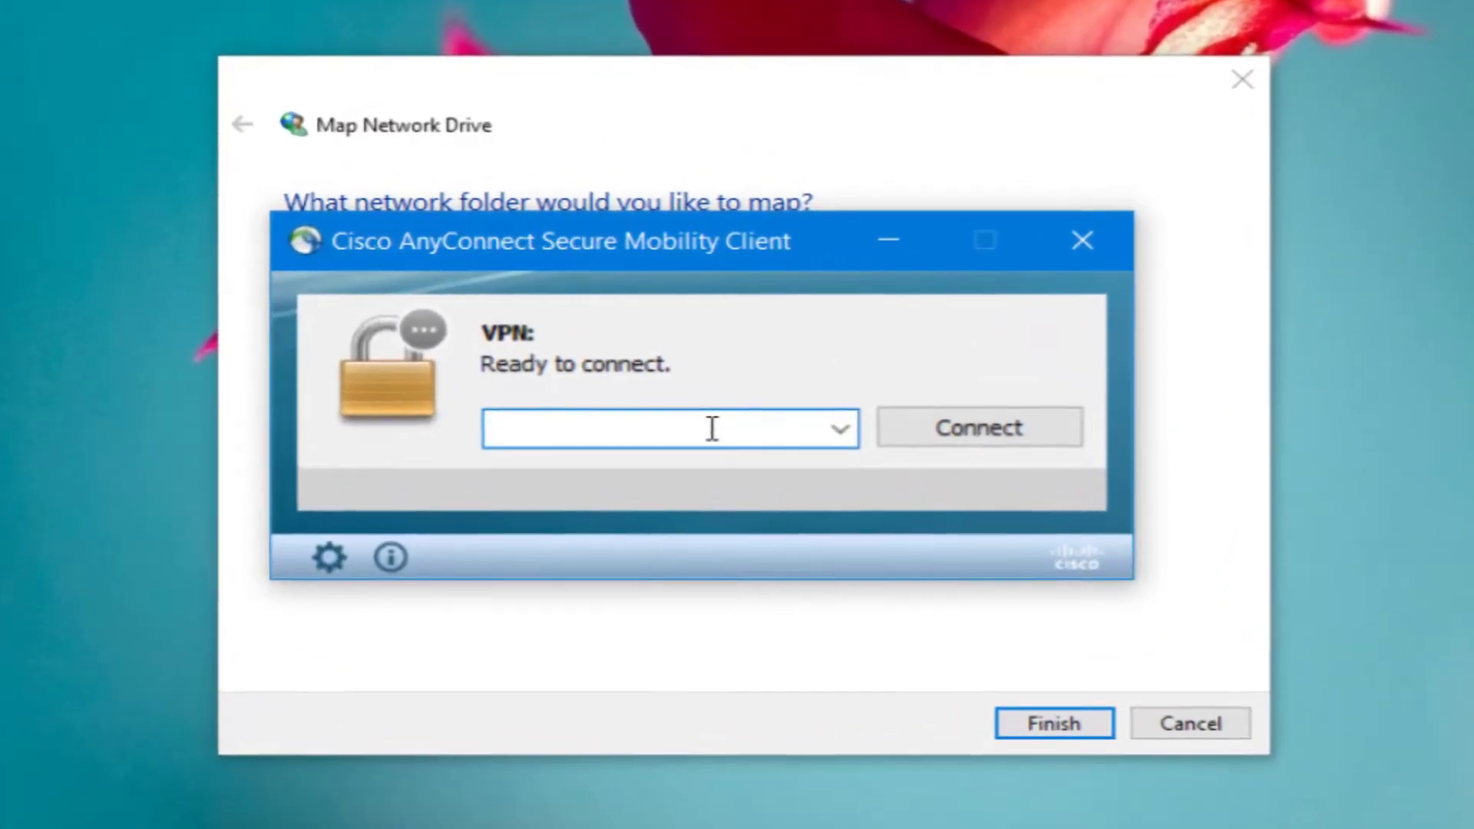
text(vpnaccess.utah.edu)
click(947, 431)
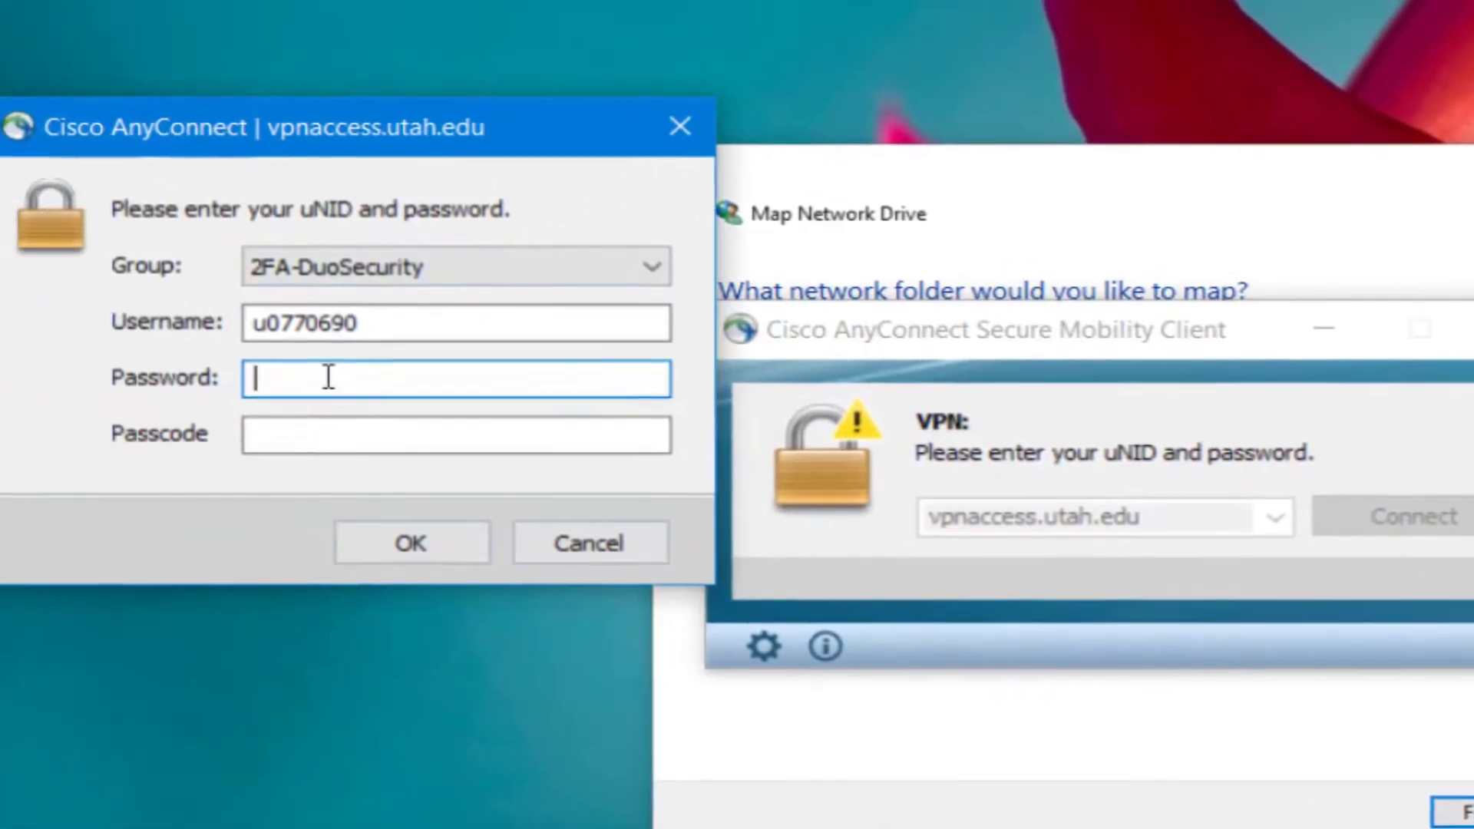
Sign in under 2FA-DuoSecurity with the account password and Duo passcode
click(31, 179)
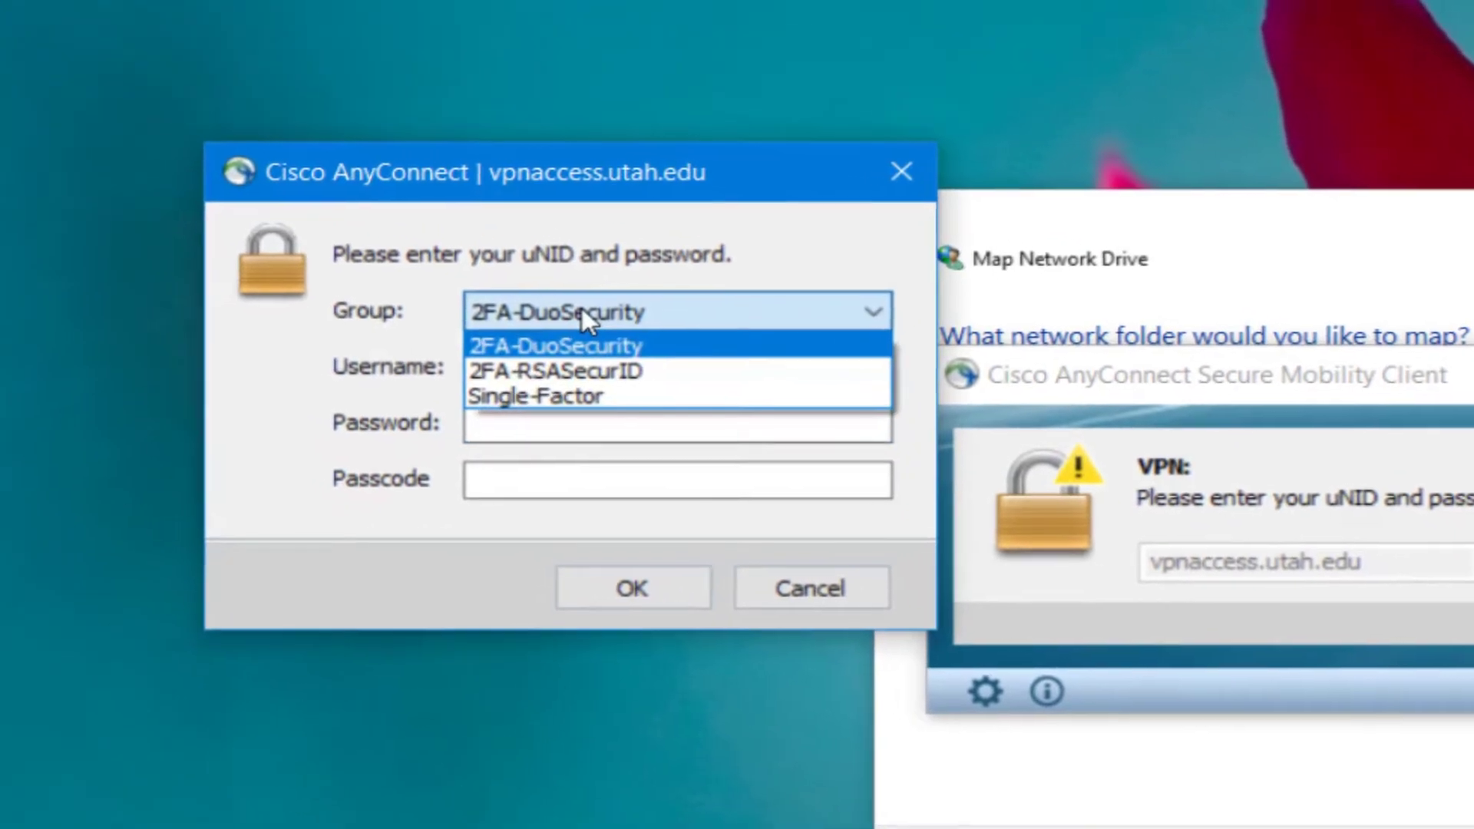
click(507, 300)
click(468, 408)
text(***********************)
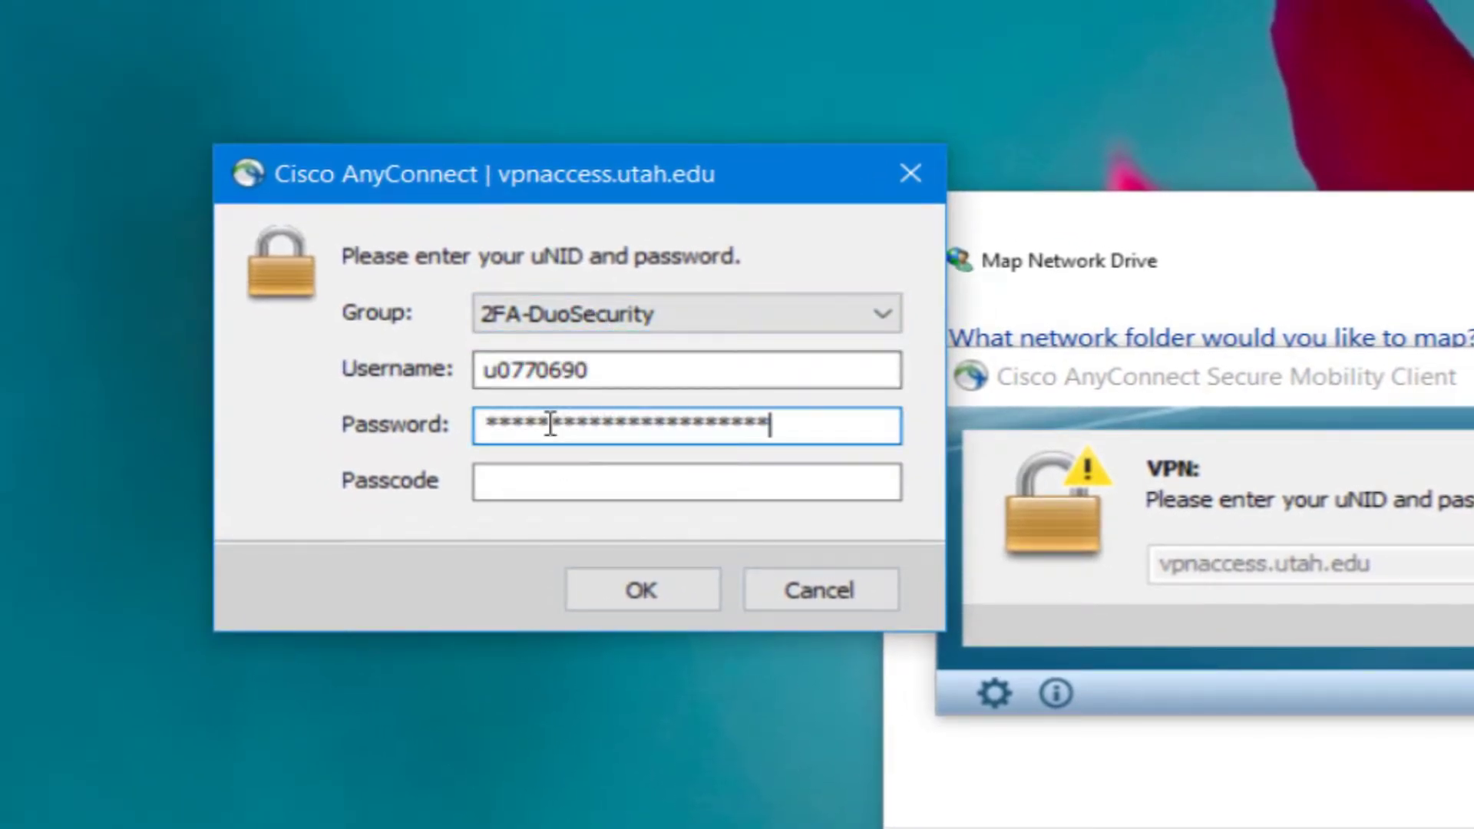
text(**)
click(524, 476)
text(******)
click(638, 589)
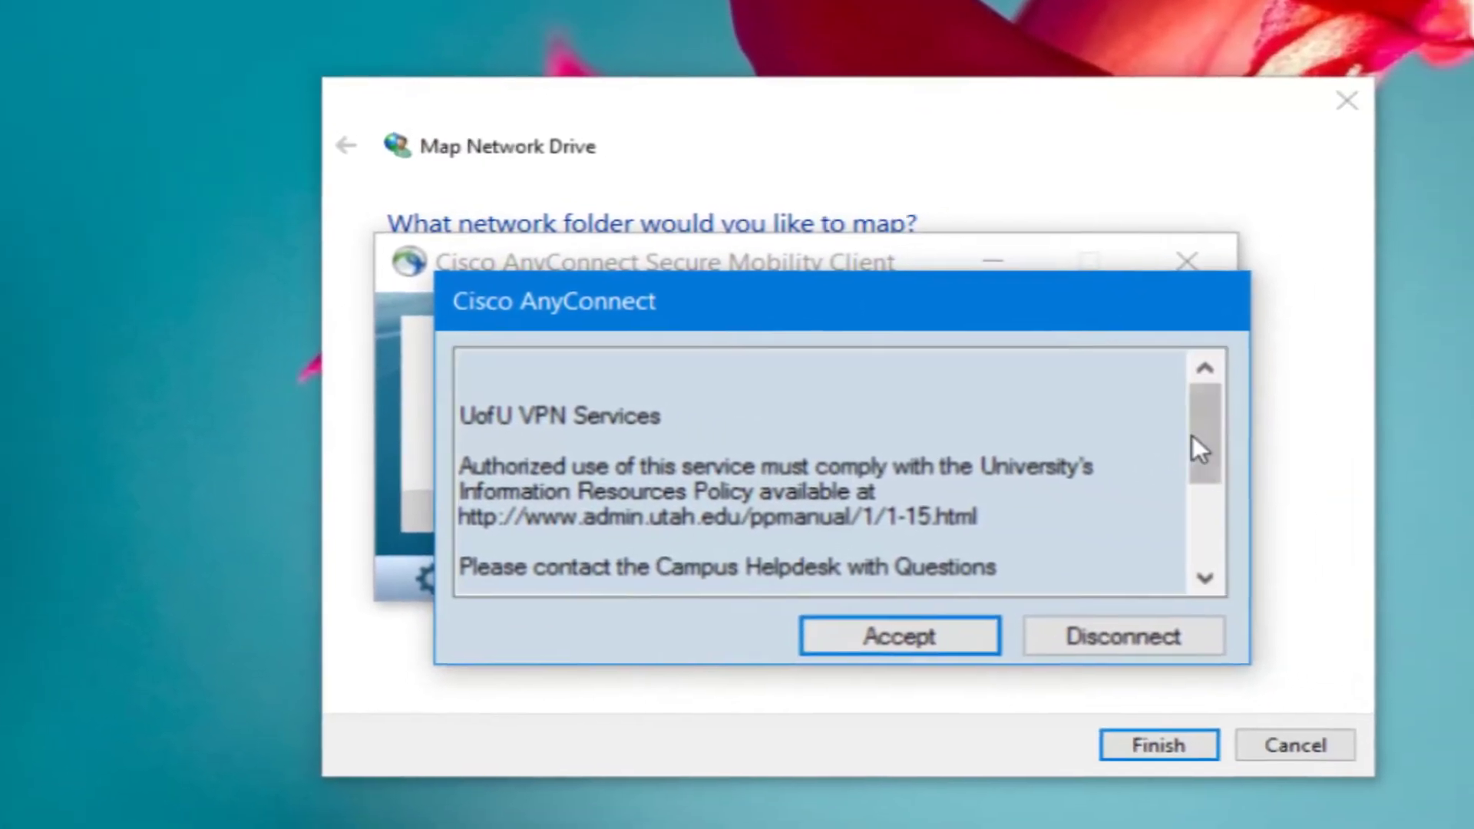
Read through the UofU VPN Services usage notice and accept it
drag(1332, 461, 1357, 481)
drag(1121, 443, 1121, 415)
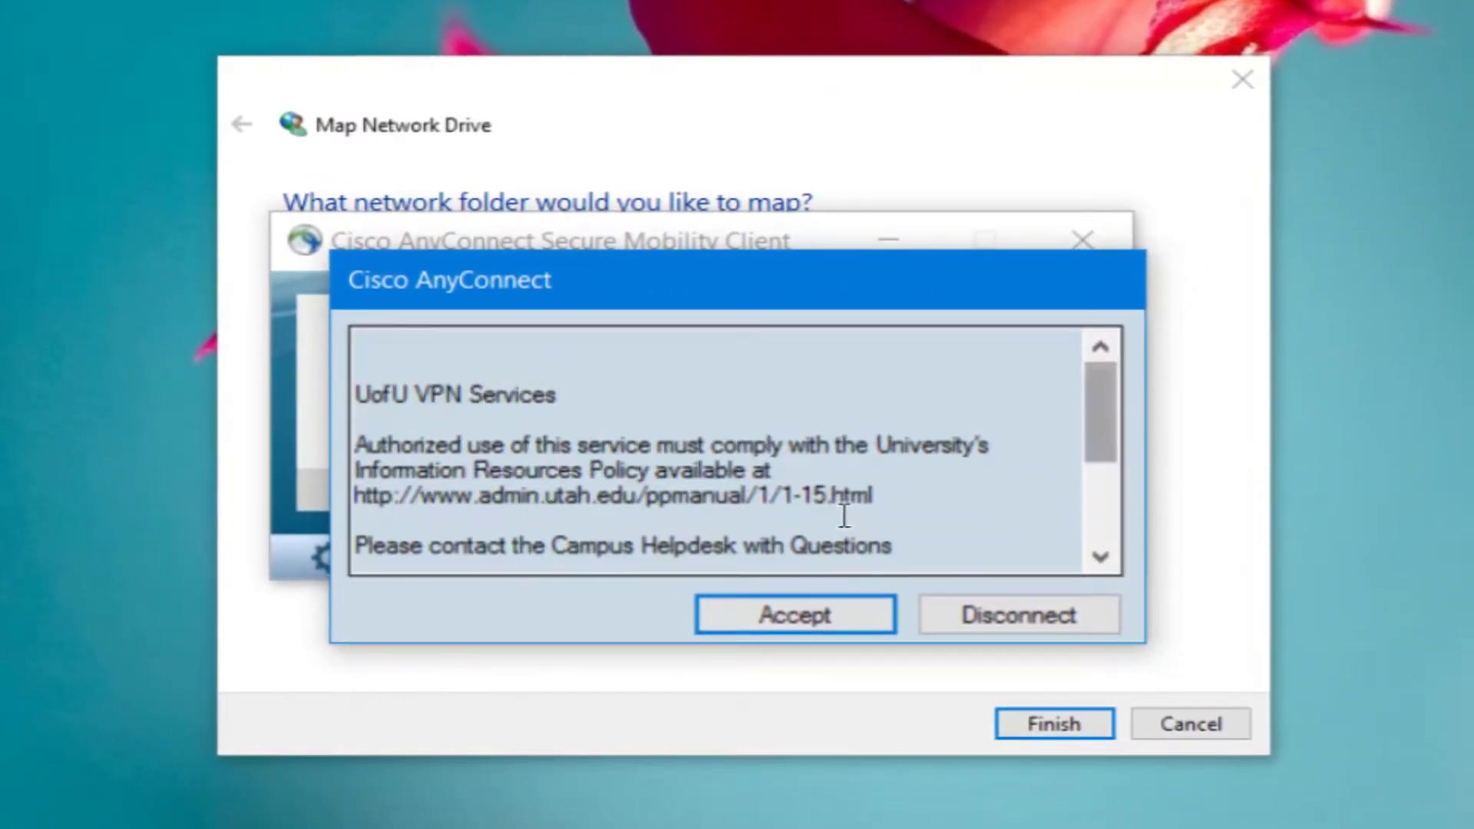
drag(874, 495, 353, 498)
click(642, 473)
click(772, 610)
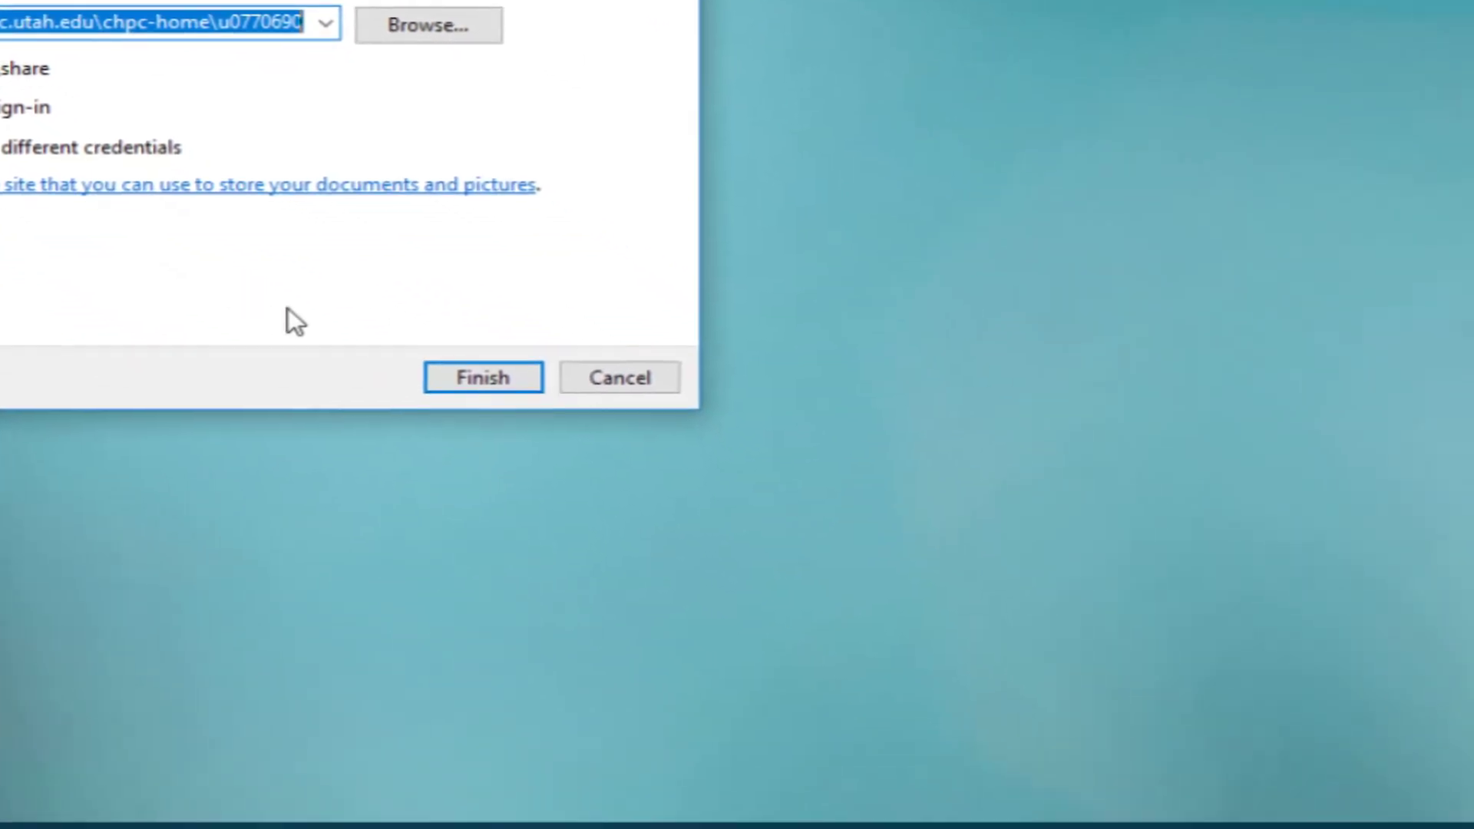
Confirm the VPN is connected, finish mapping Z:, and enter the ad-domain username and password
click(1113, 810)
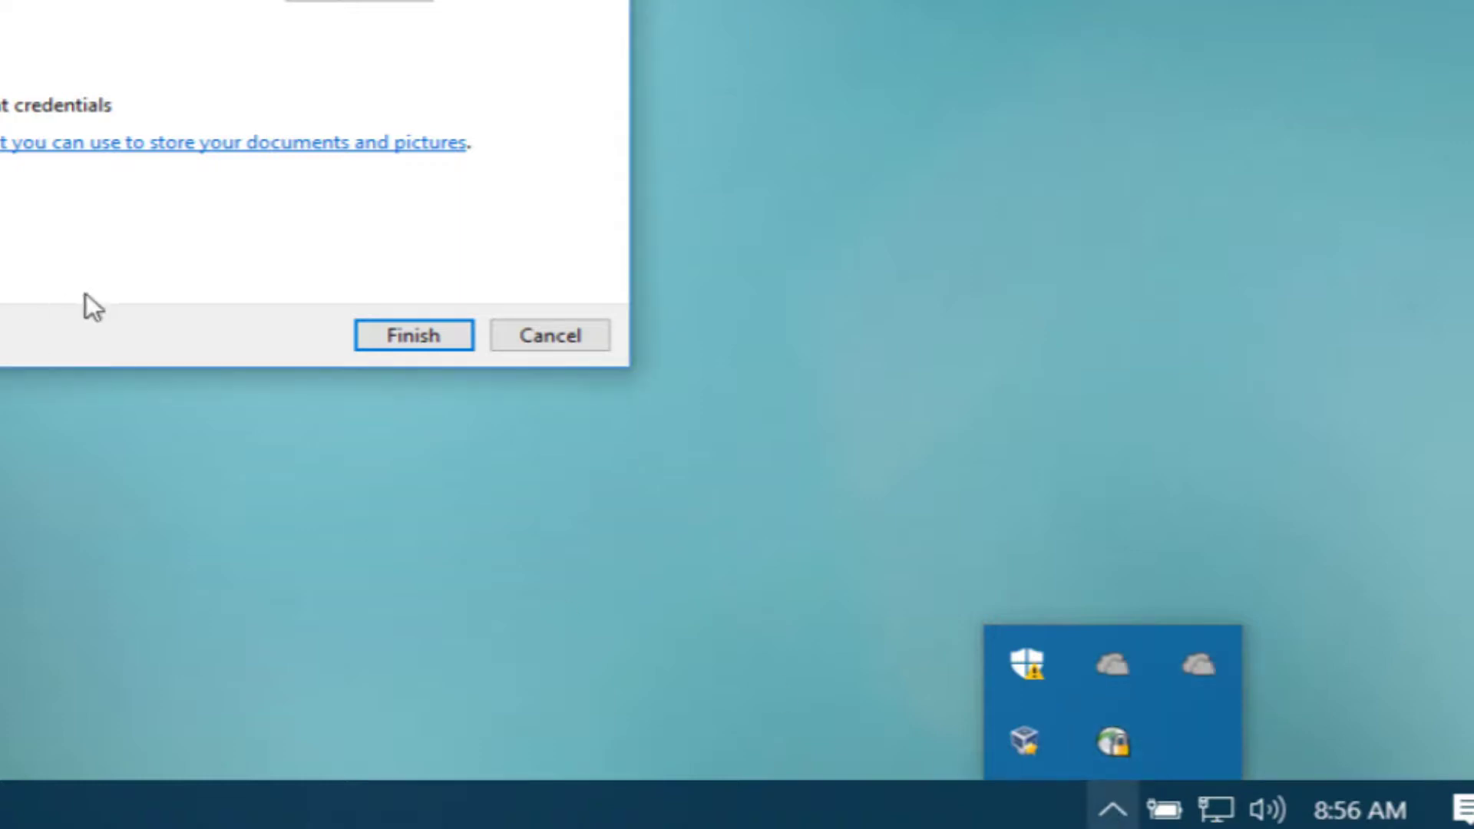
click(413, 336)
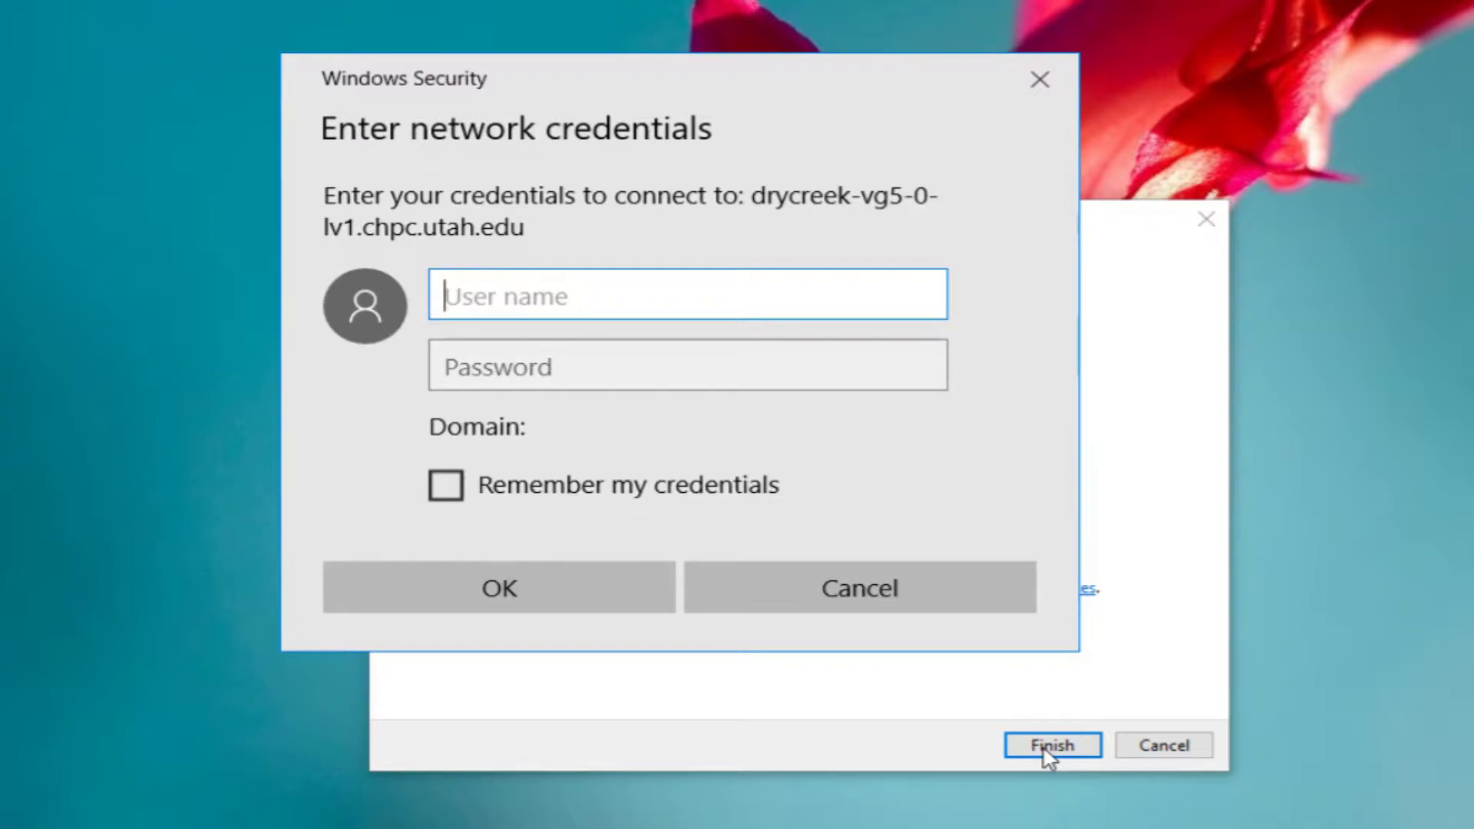
text(ad\u0770690)
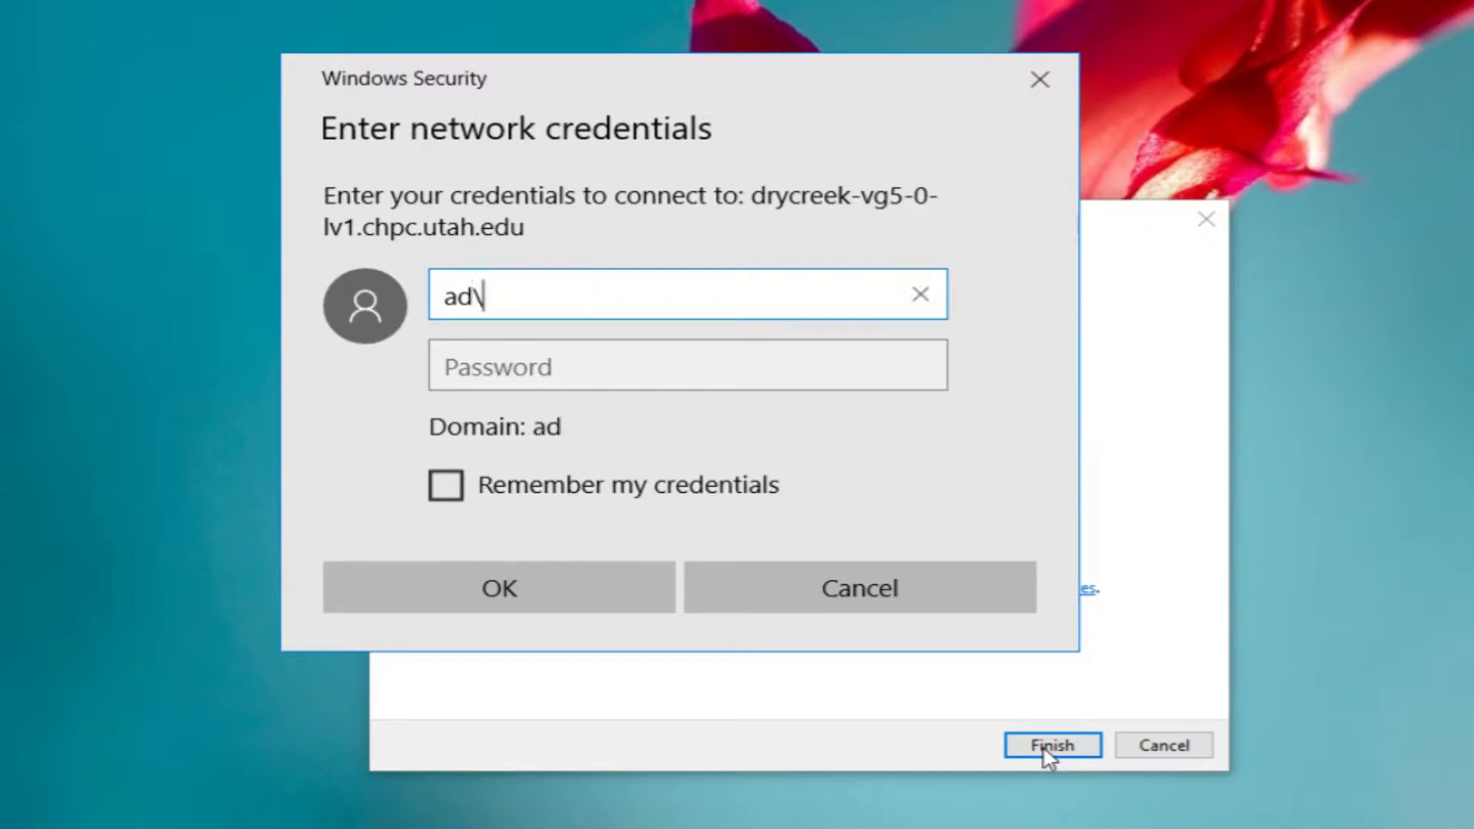
key(Tab)
text(********************)
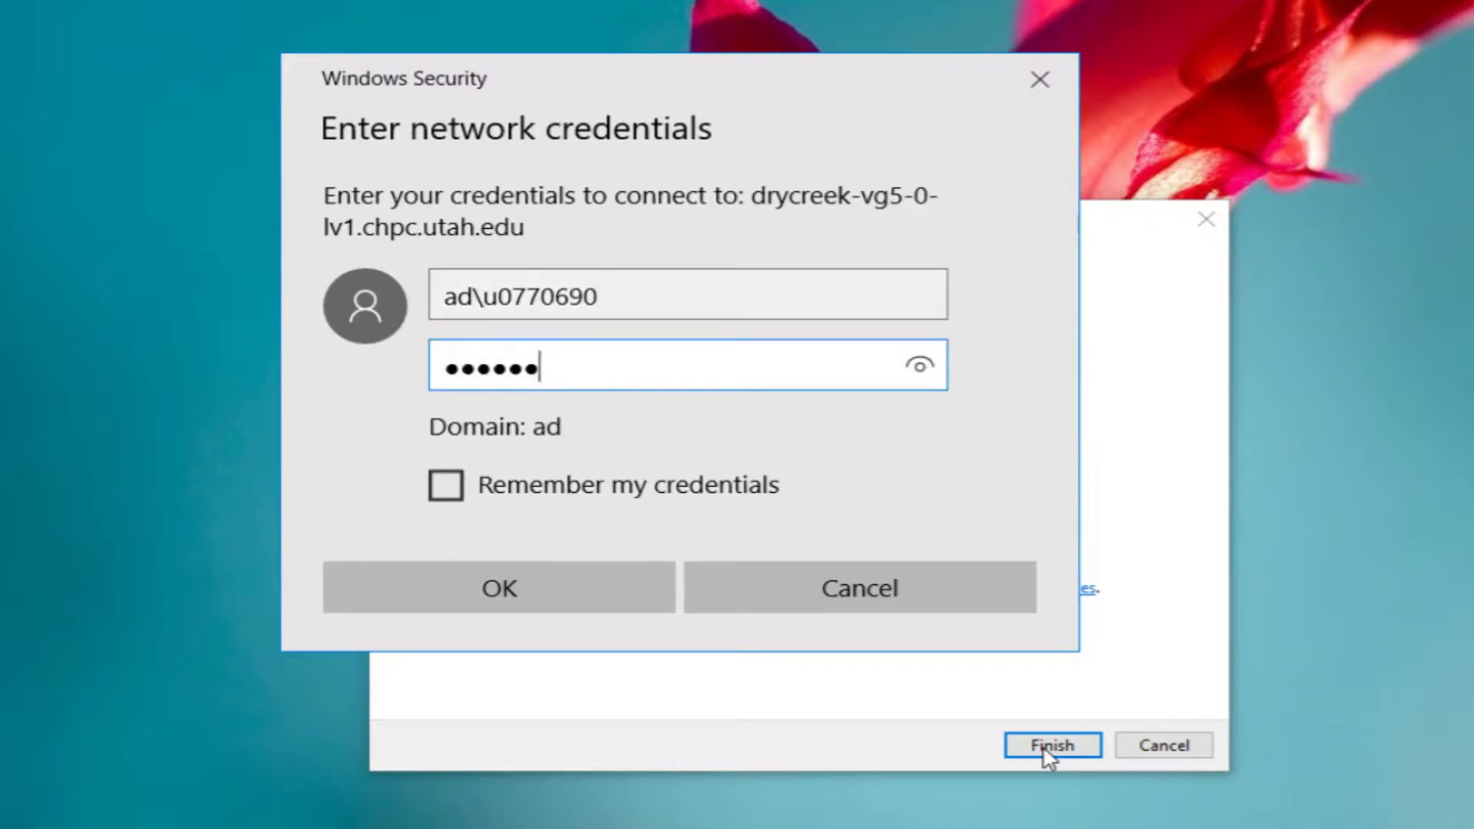
text(****)
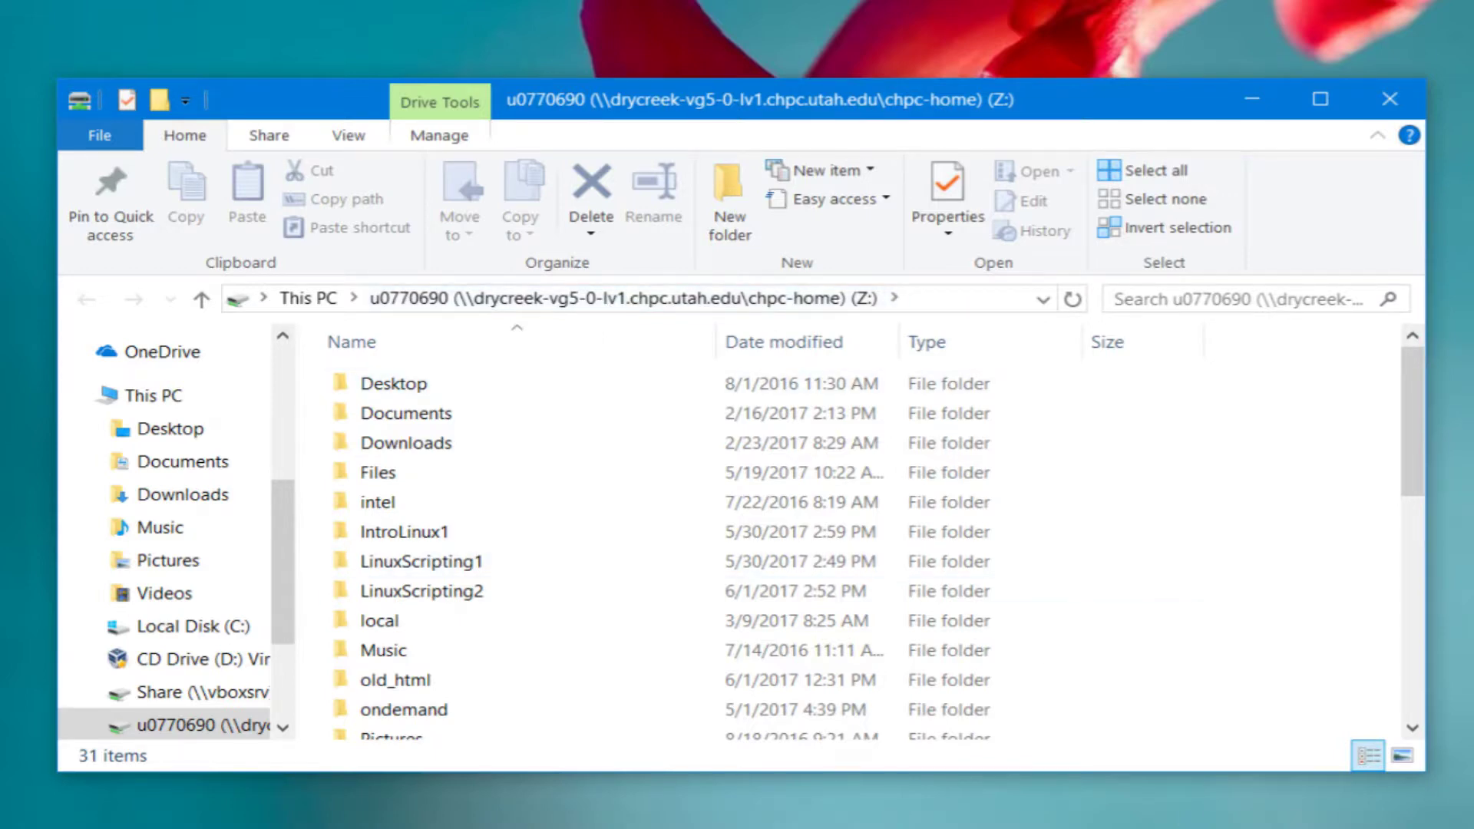
Disconnect AnyConnect from vpnaccess.utah.edu via the tray window and move the window aside
click(1320, 817)
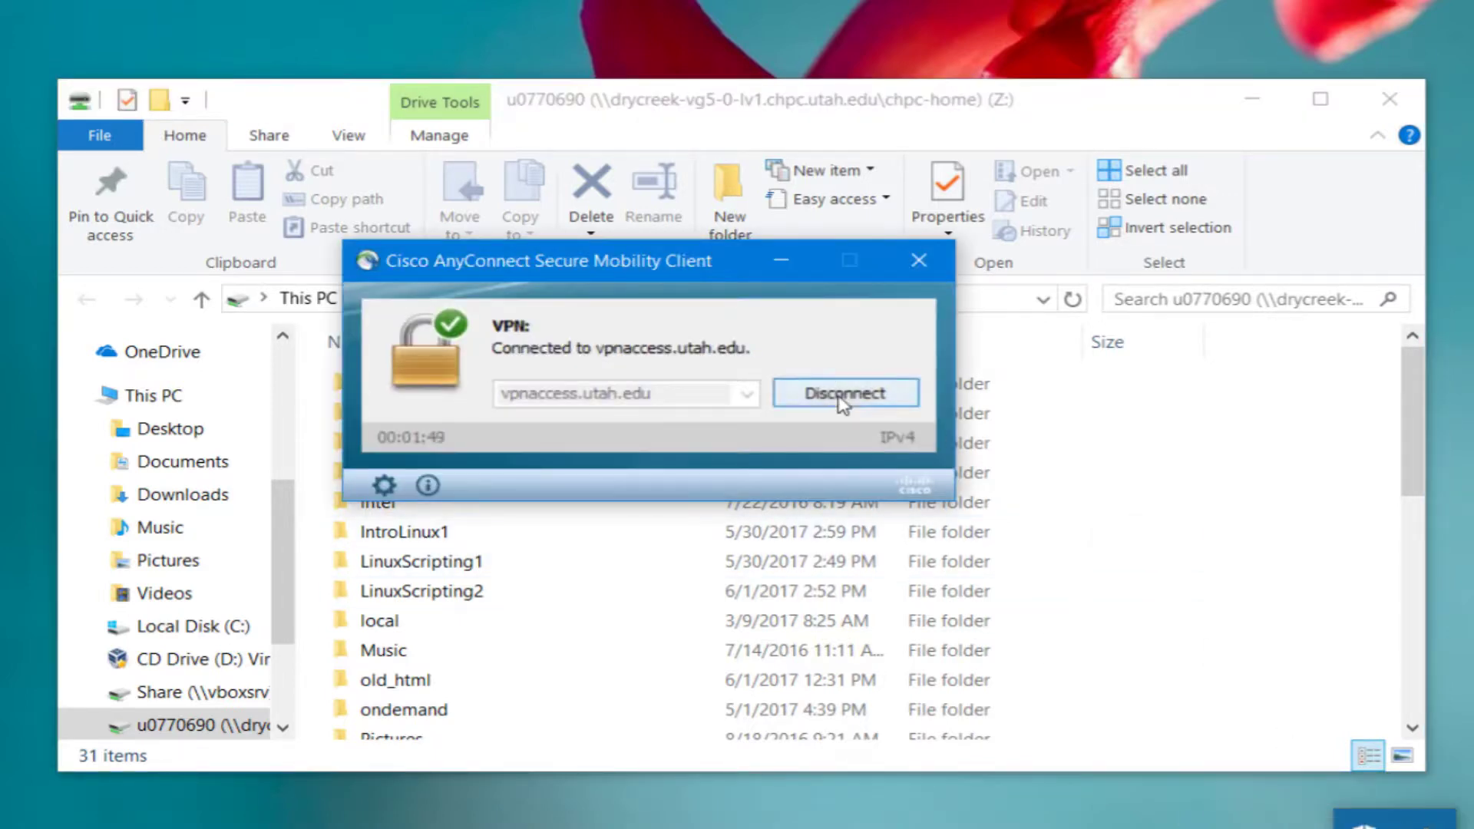
click(844, 395)
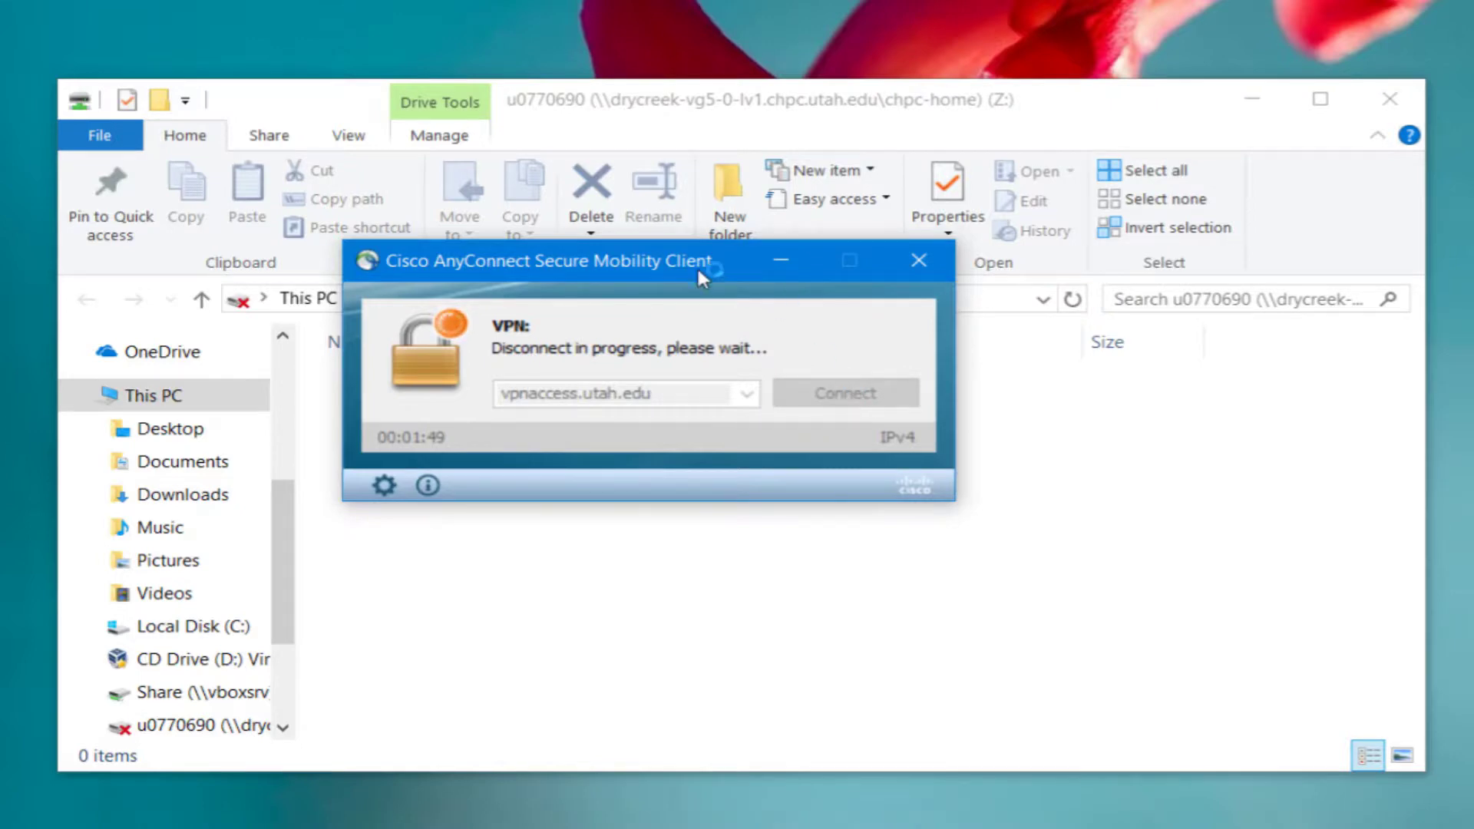
drag(684, 261, 1081, 480)
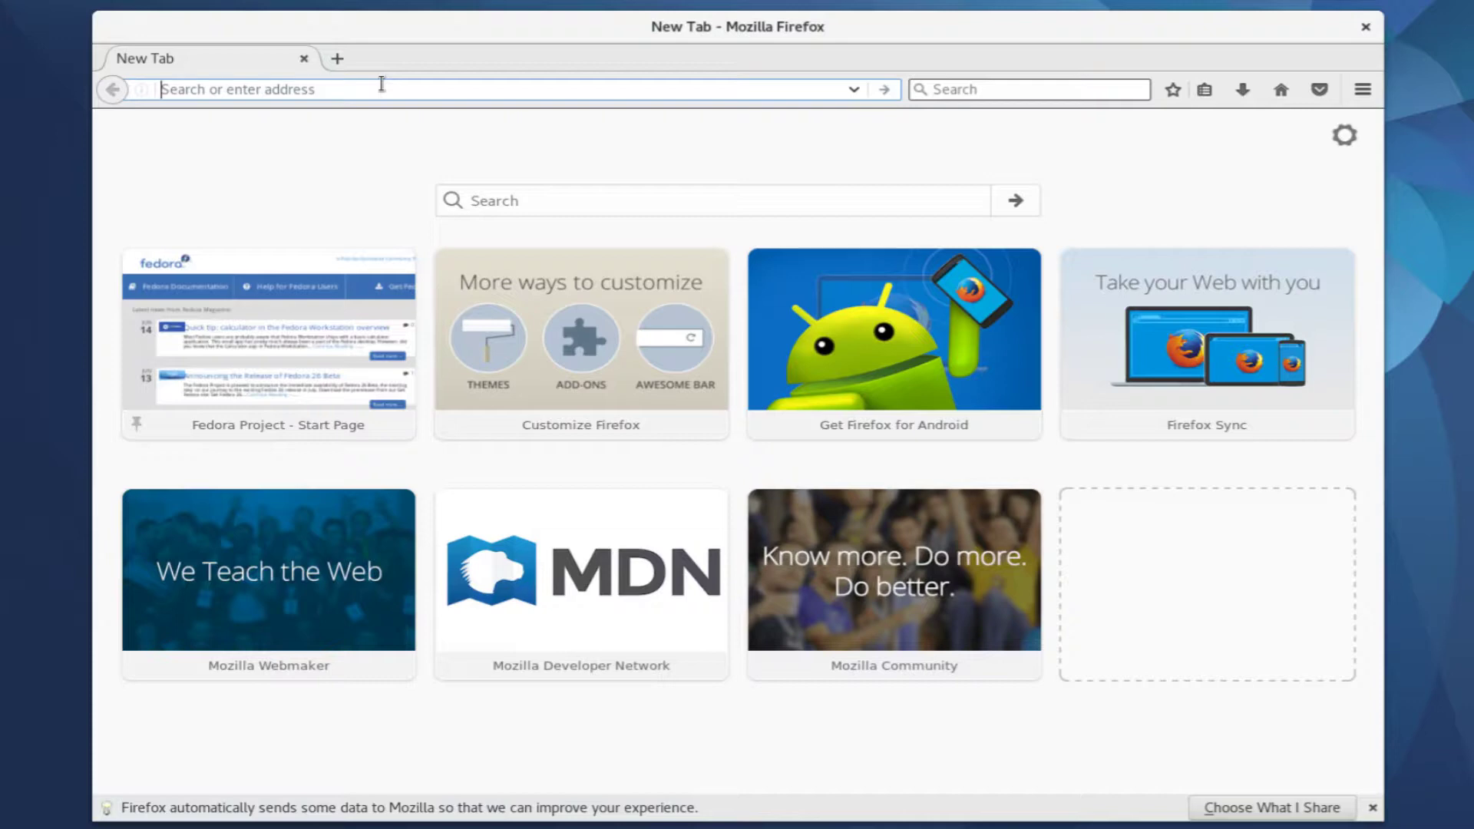
Load vpnaccess.utah.edu in Firefox on Fedora and keep the 2FA-DuoSecurity group
text(vpnaccess.utah.ed)
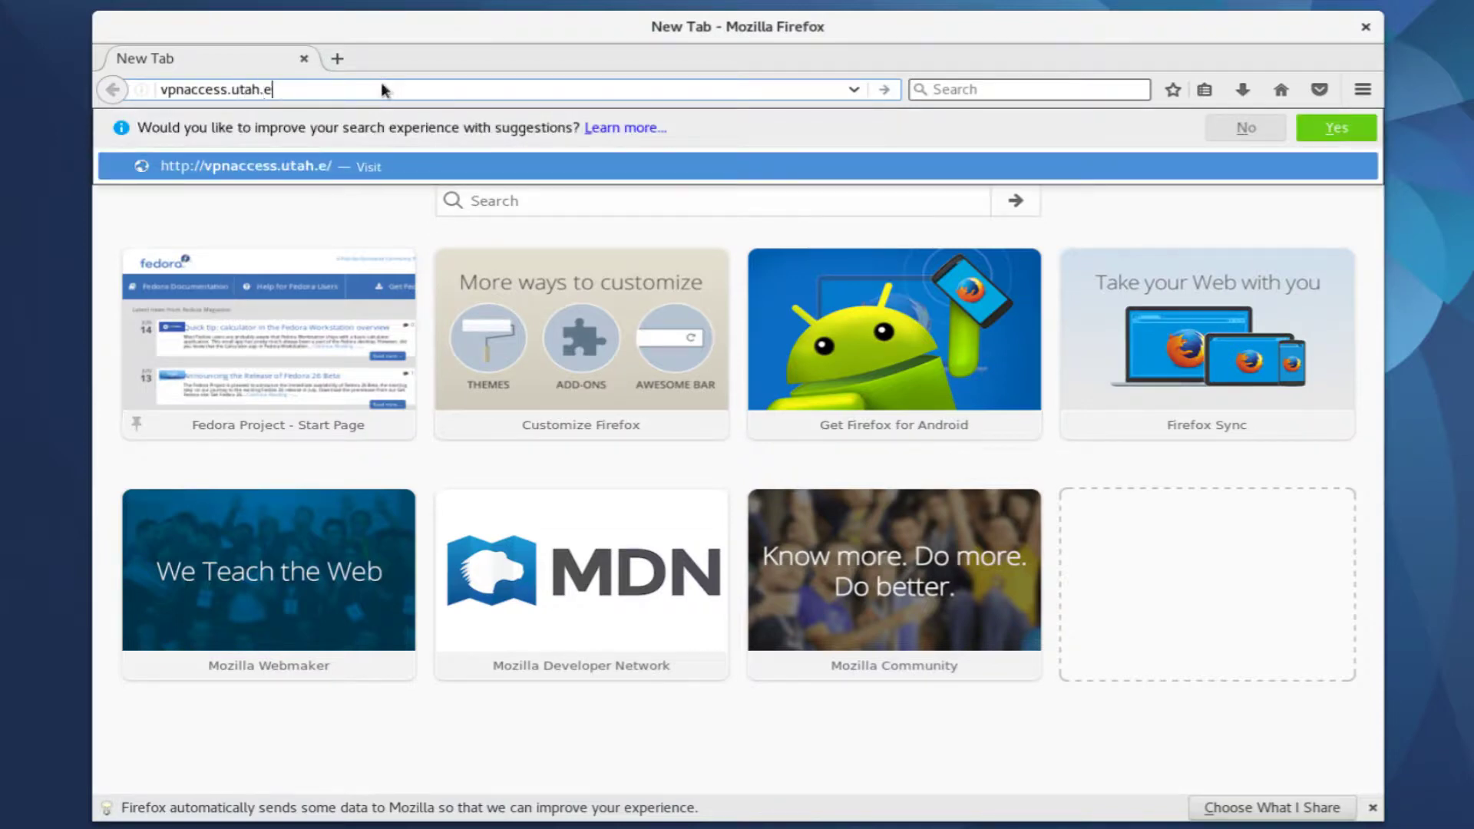
text(u)
key(Return)
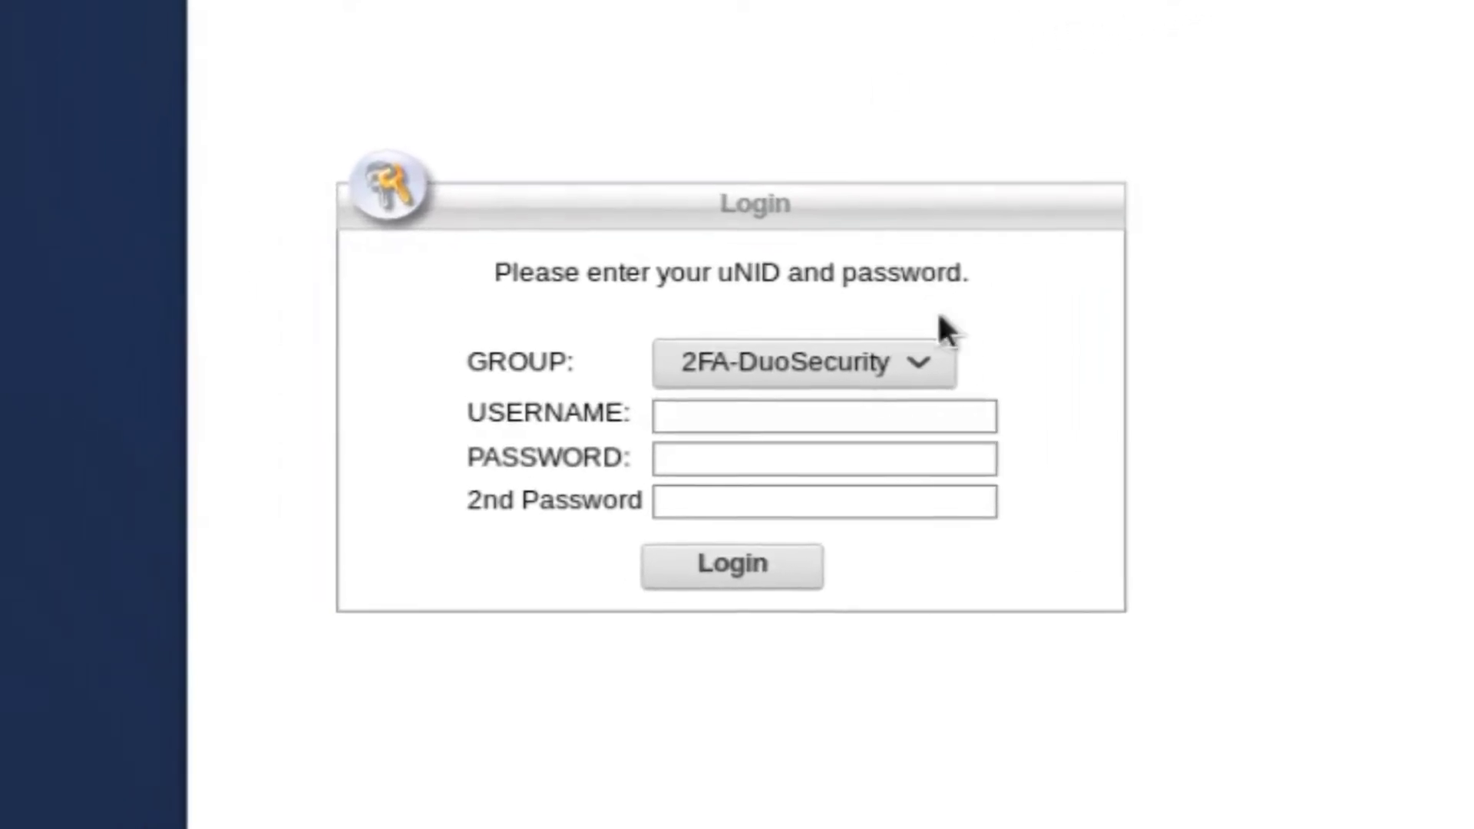
click(936, 358)
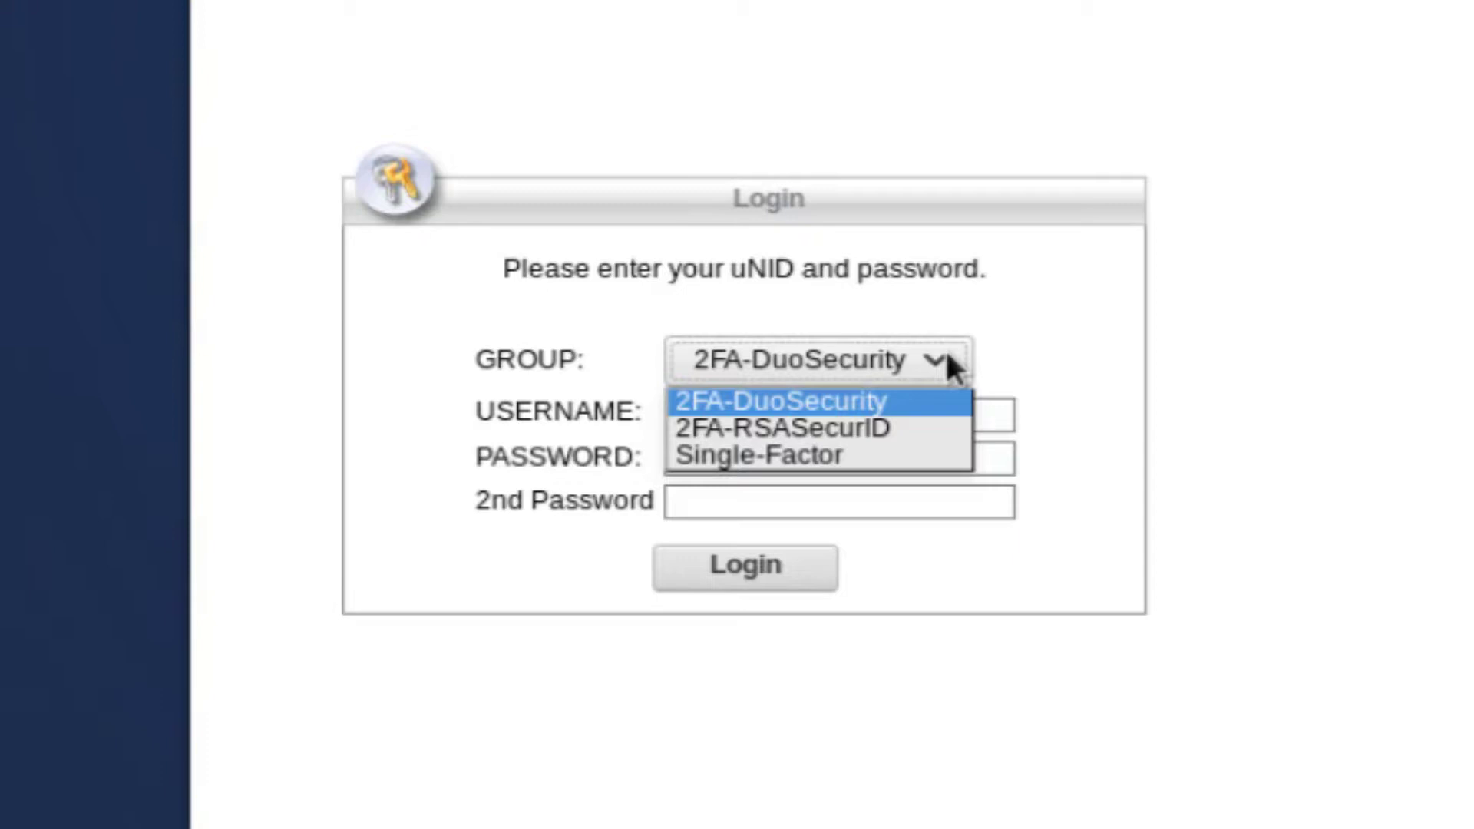
click(945, 358)
Enter the username, account password and Duo passcode, then log in
click(924, 408)
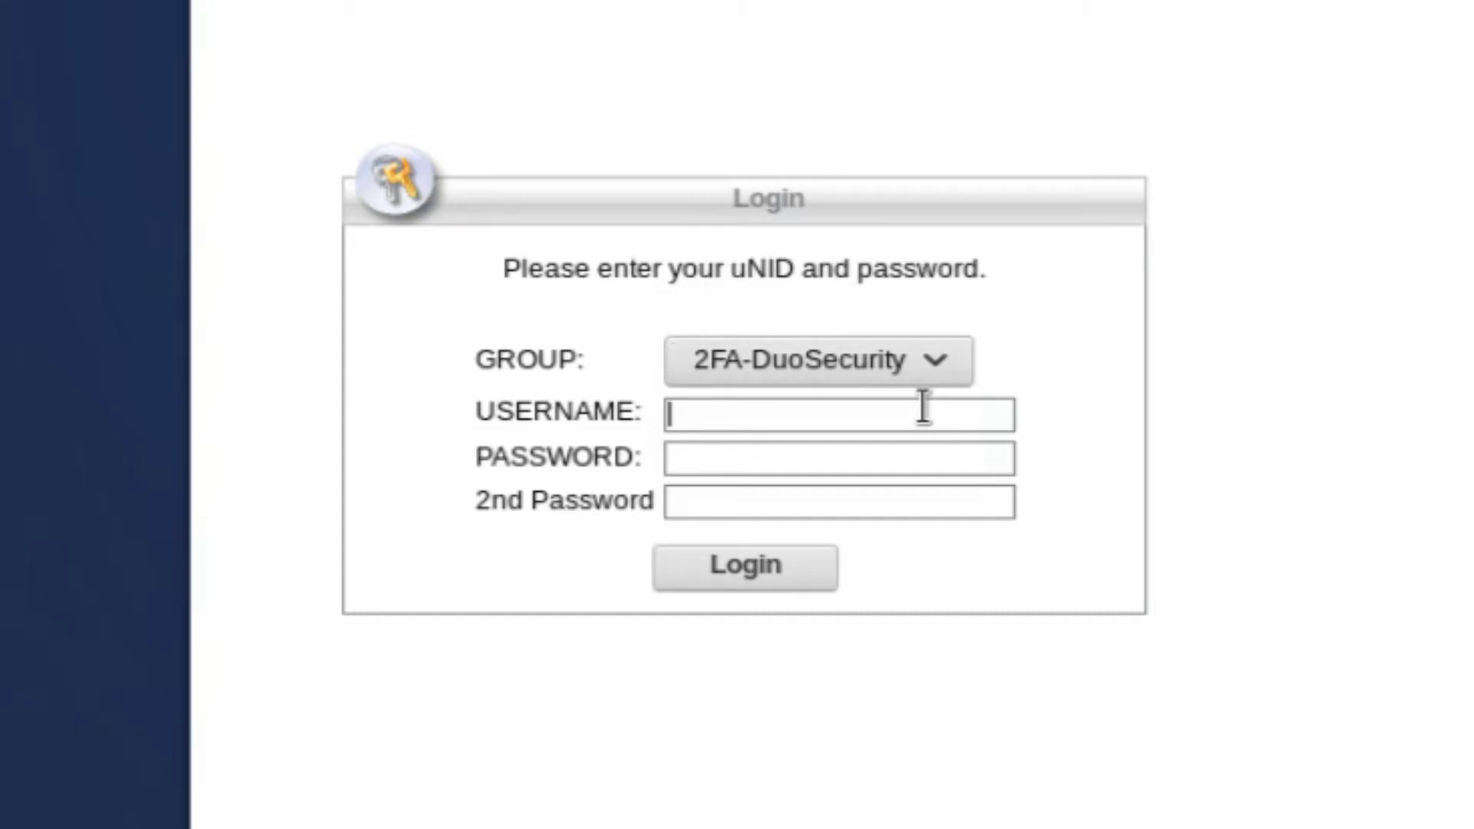
text(u0770690)
key(Tab)
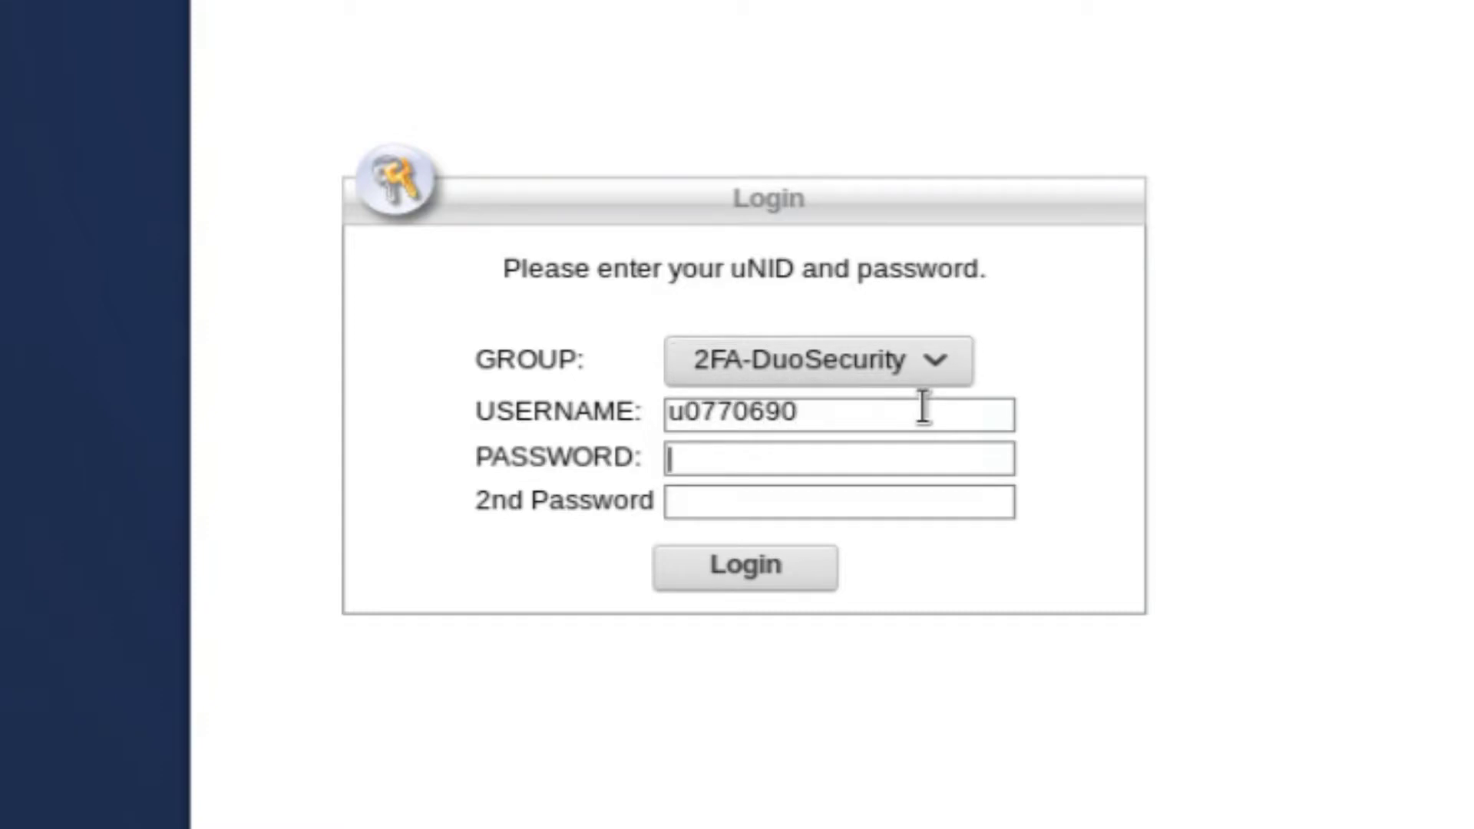
text(•••••••••••)
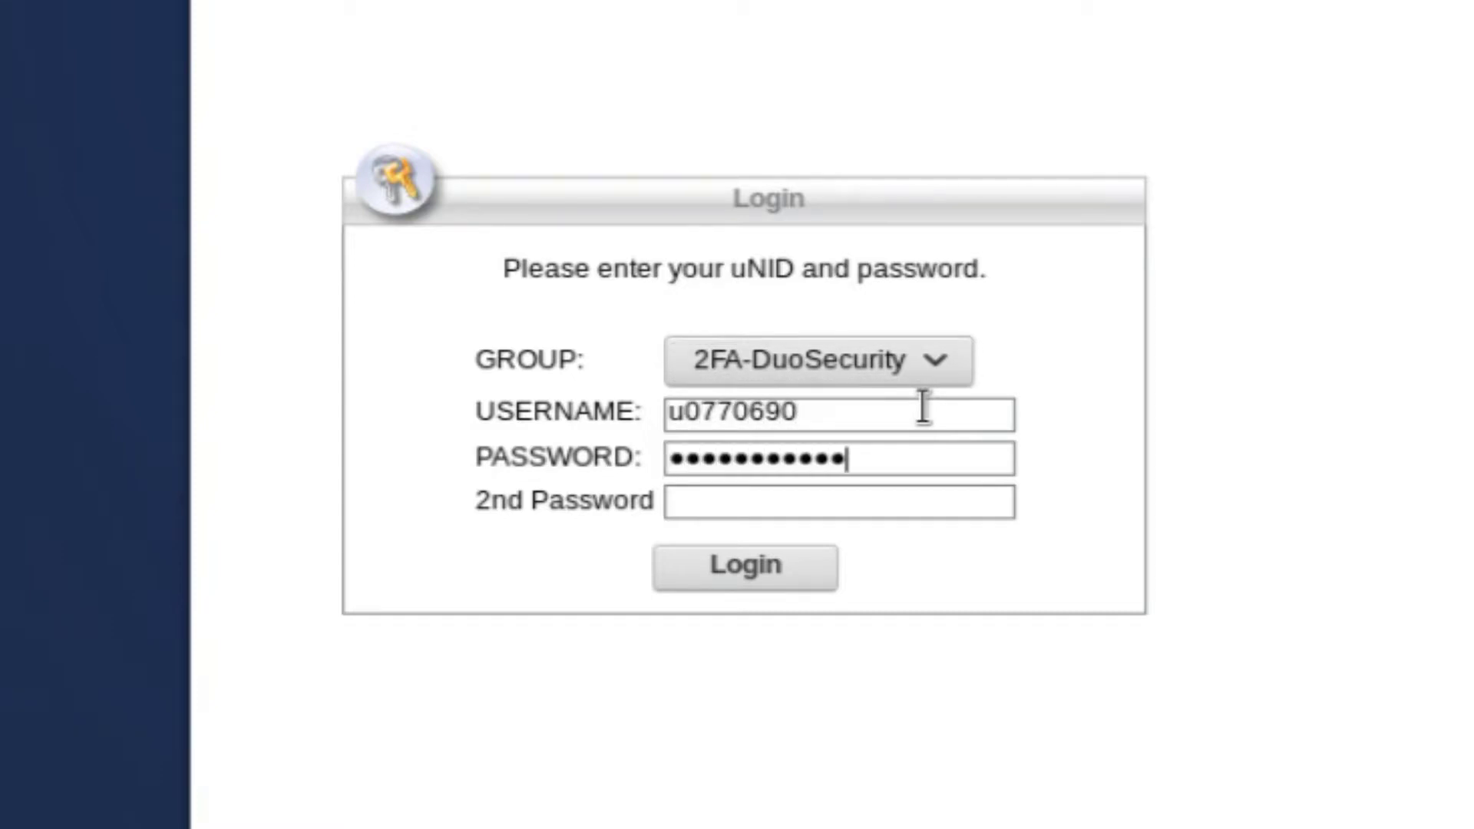
text(••••••••••)
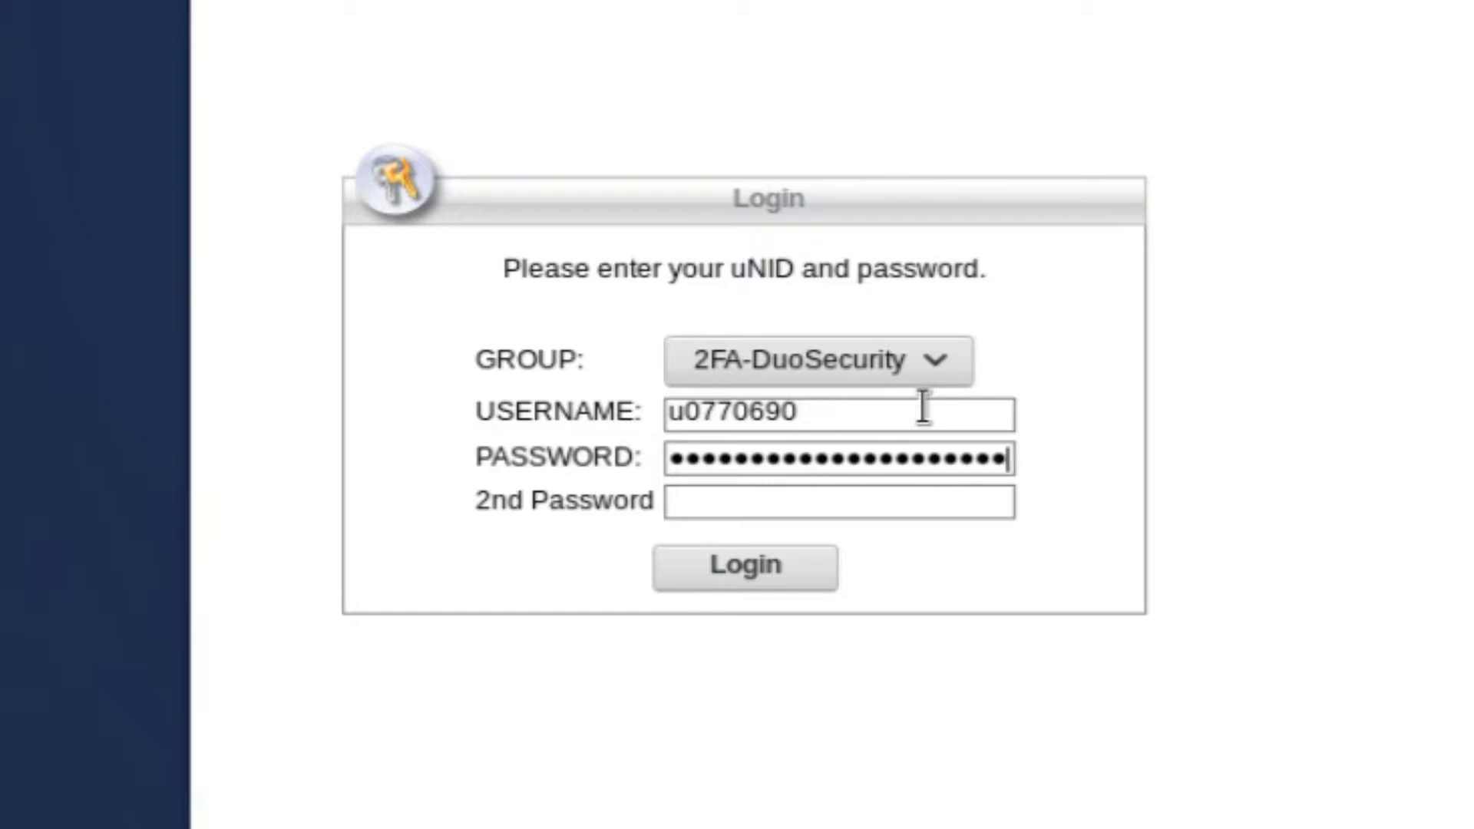
text(•)
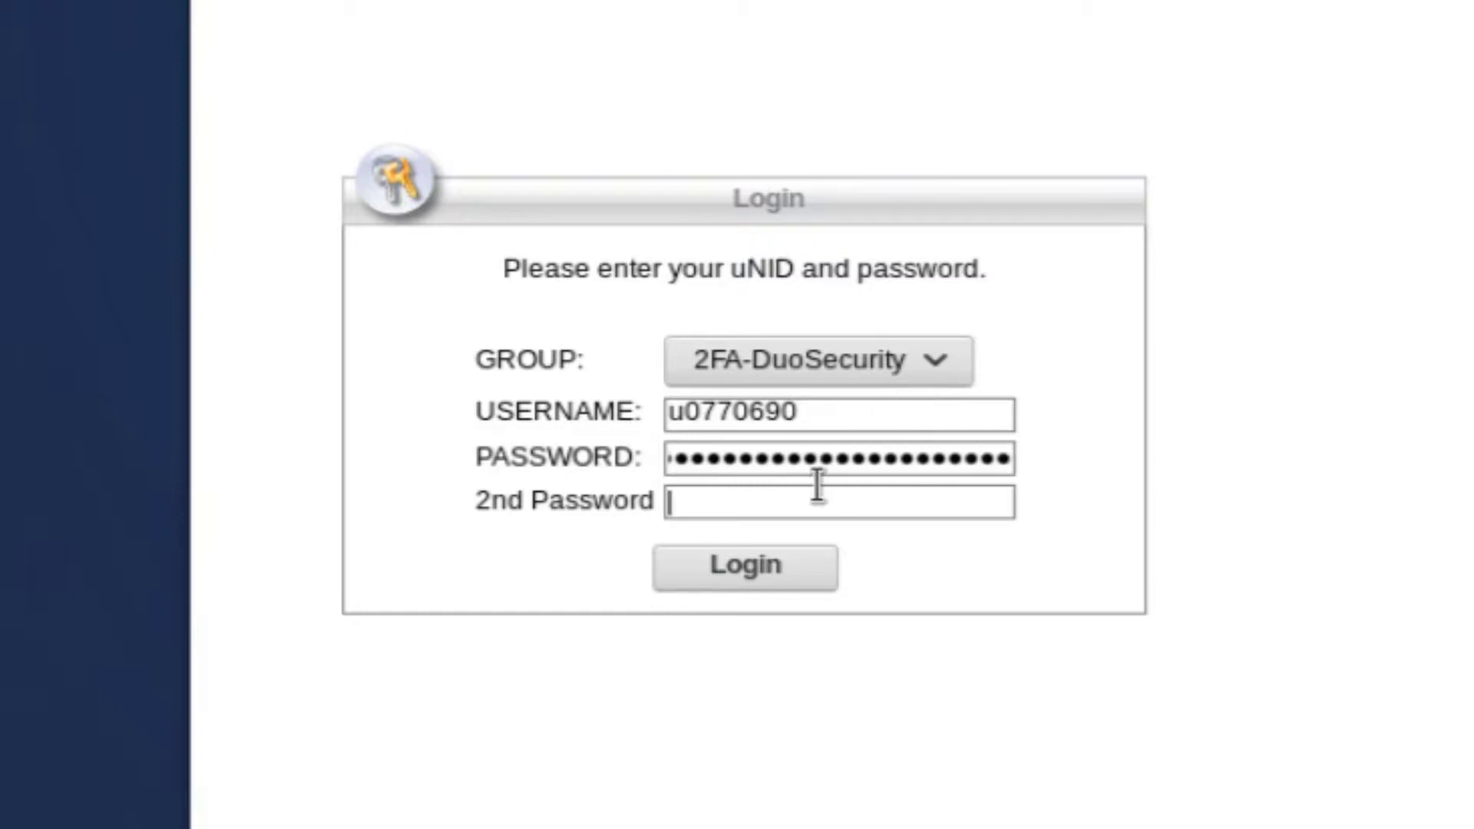
click(818, 486)
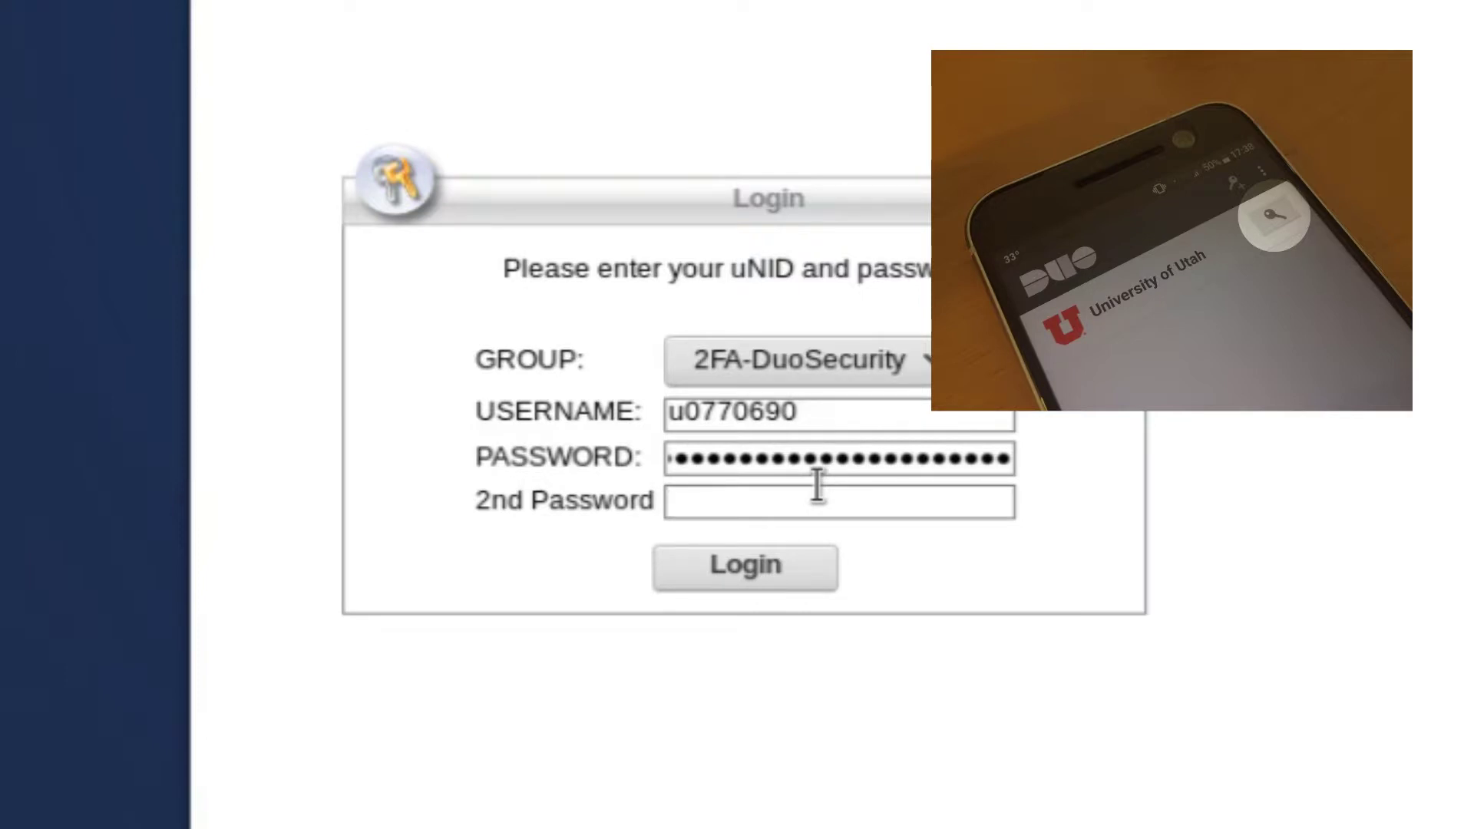
text(•••••)
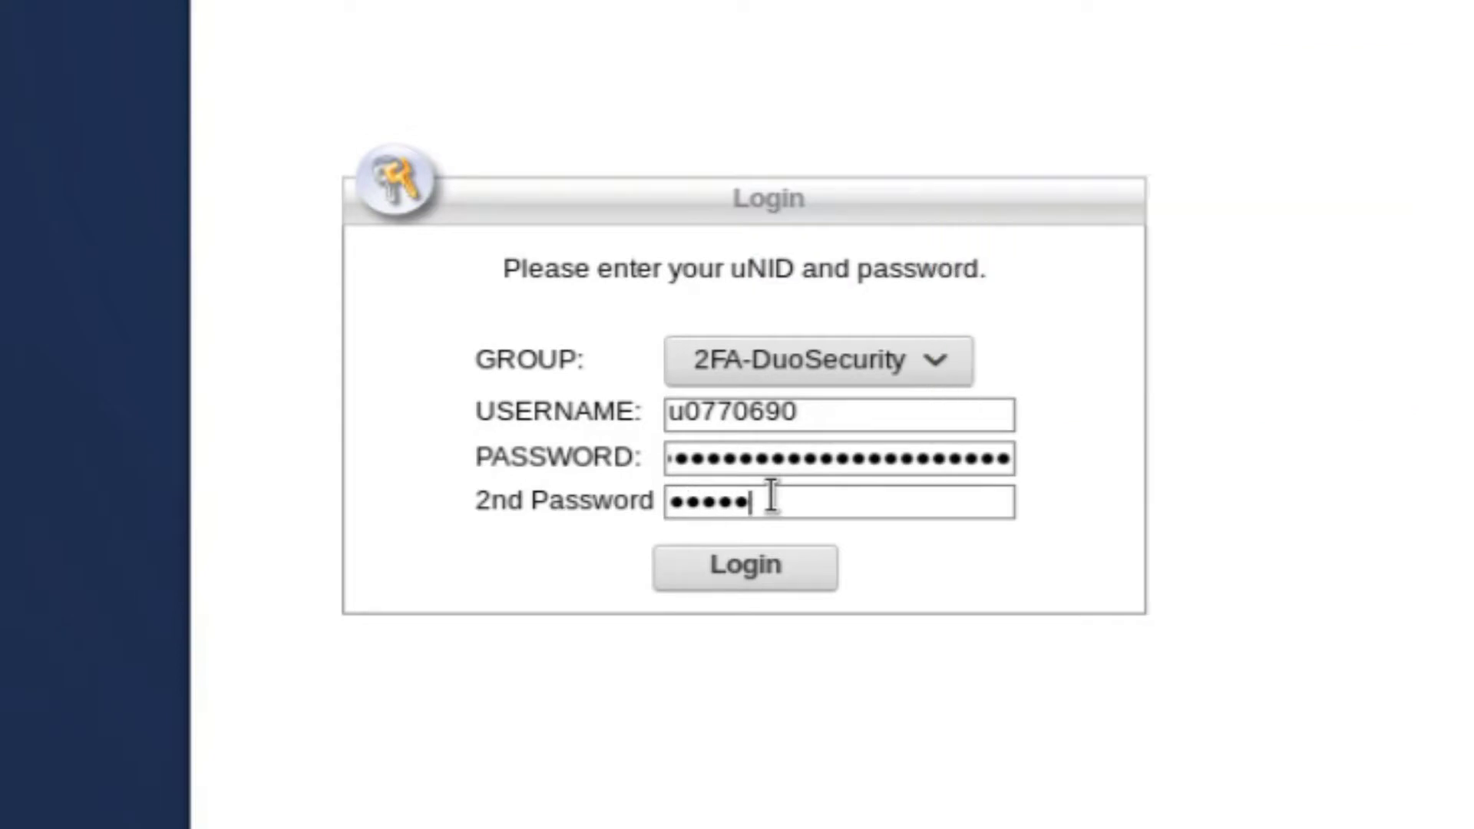
text(•)
click(735, 563)
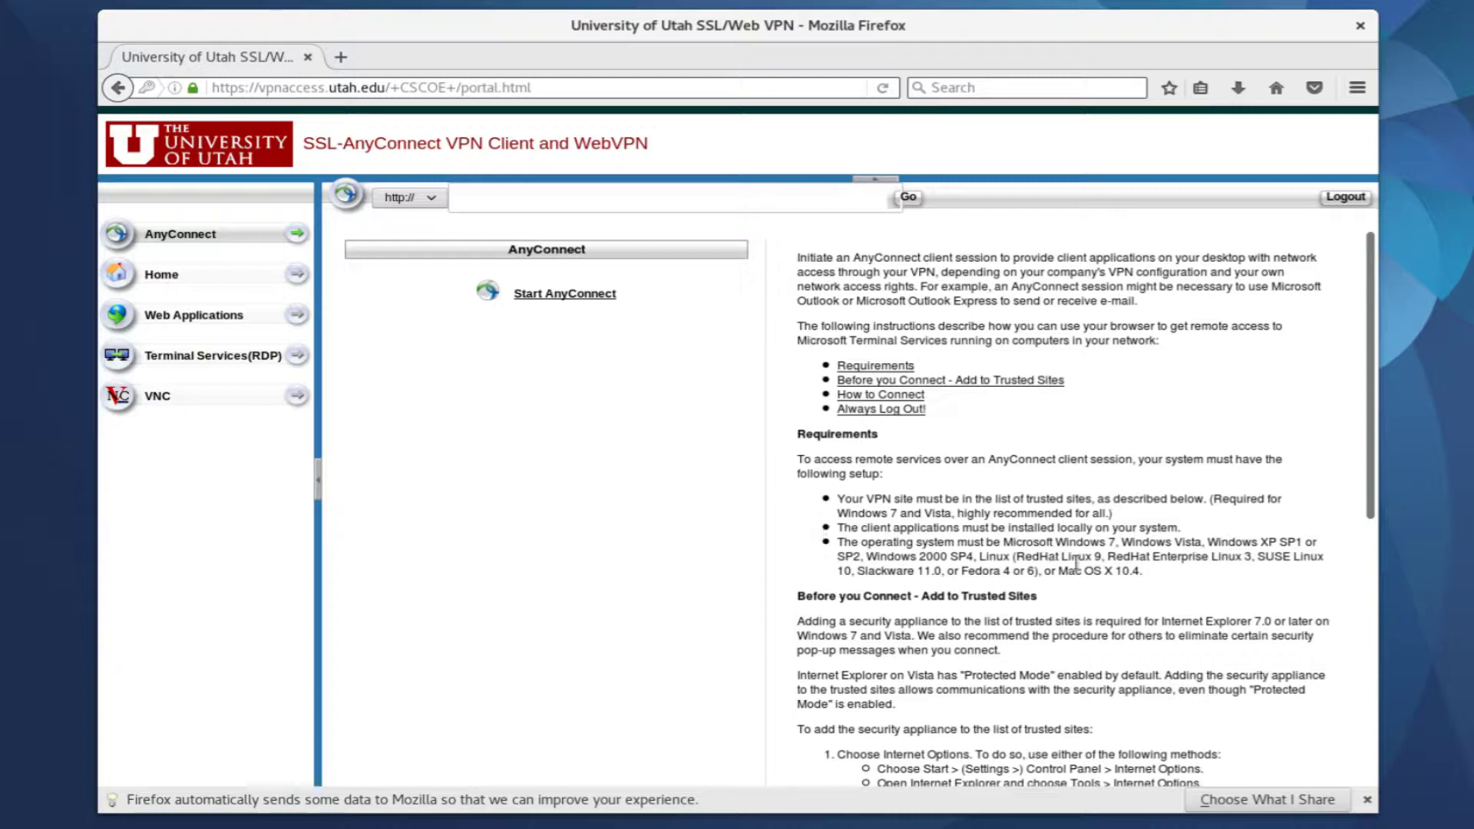
Highlight the supported Linux versions under the AnyConnect page's Requirements, then deselect
drag(988, 556, 1043, 572)
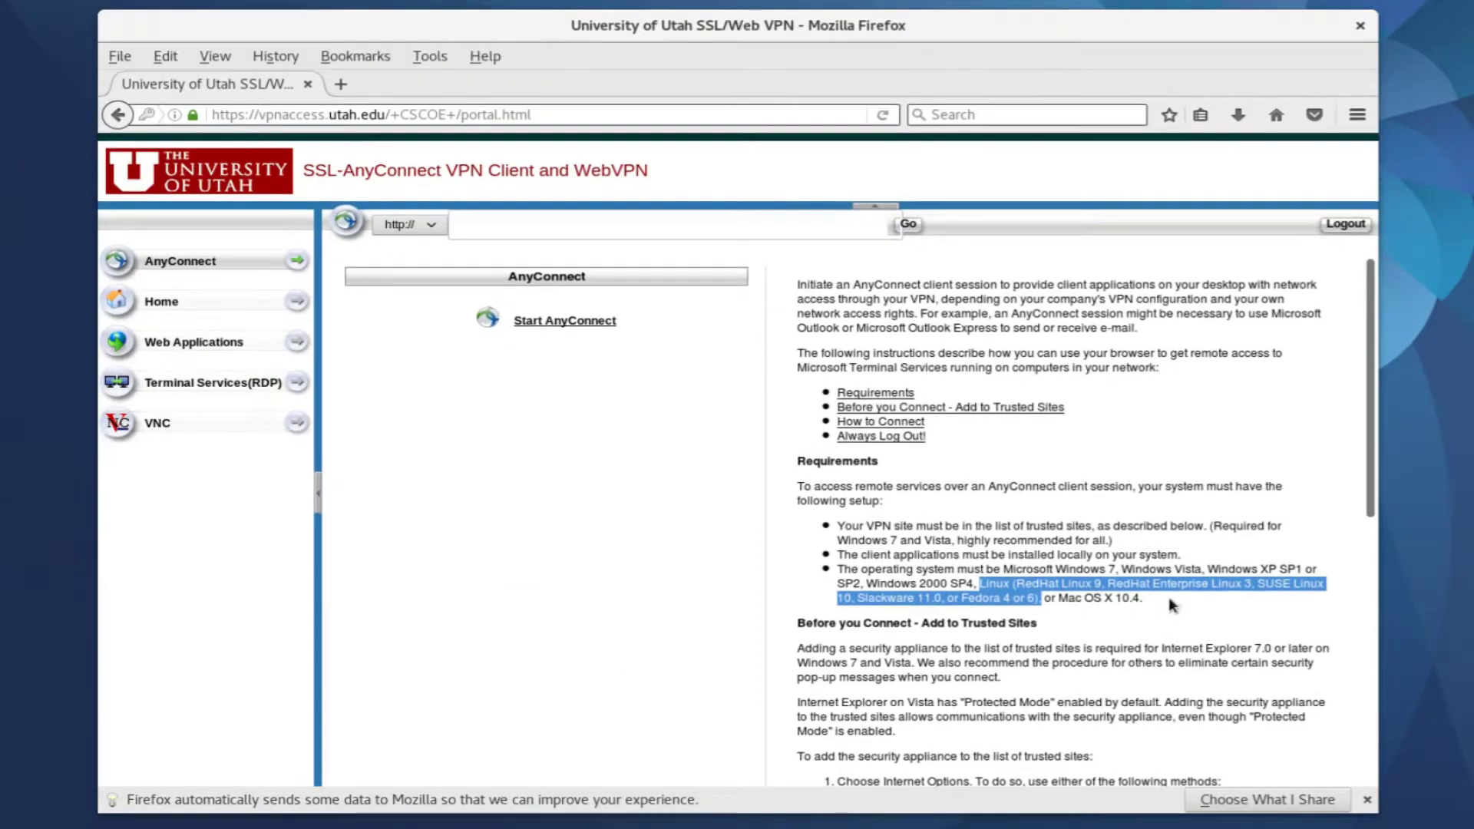
click(1169, 597)
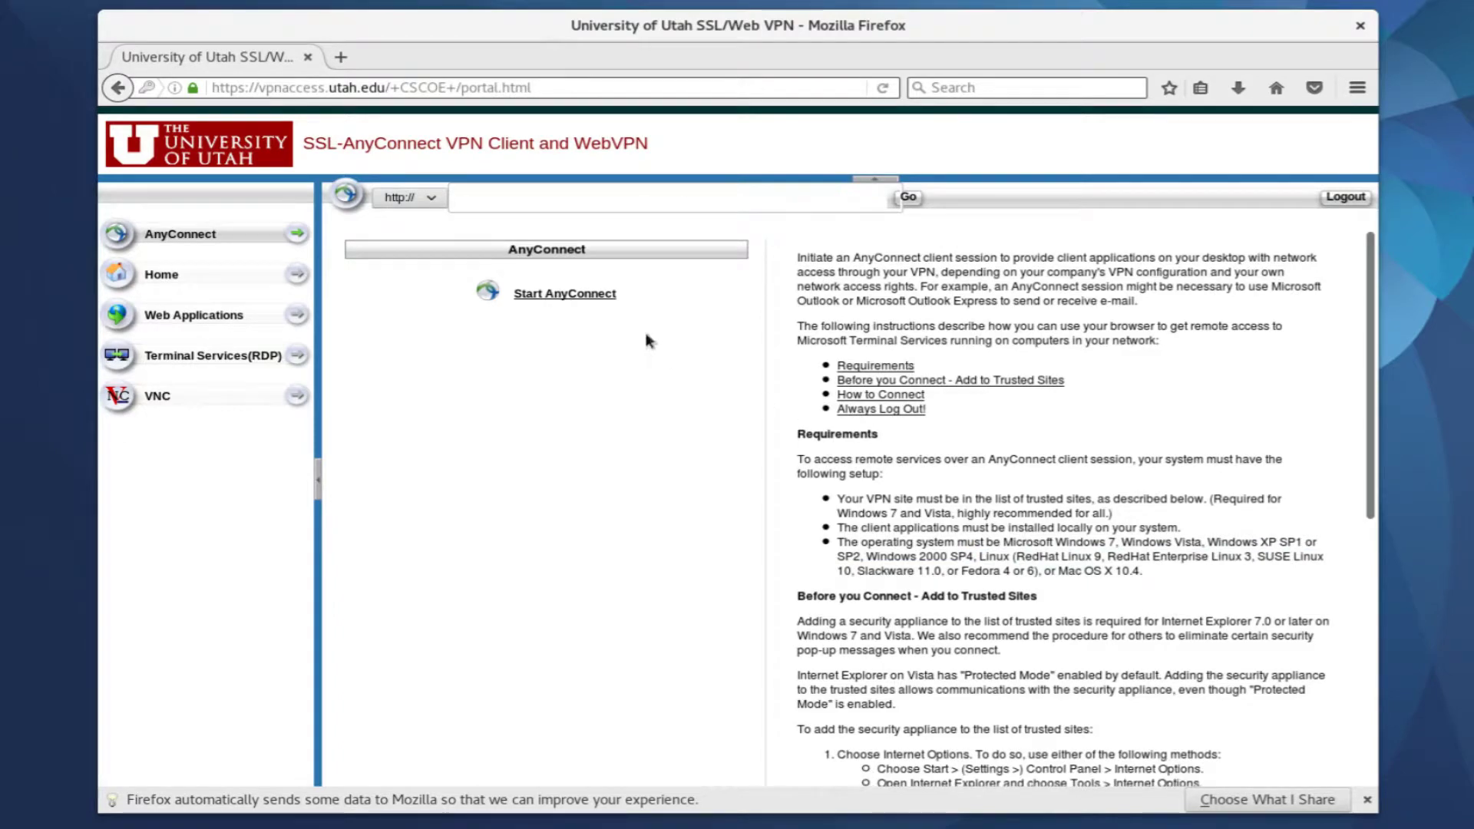
Save anyconnect-linux64-4.4.03034-core-vpn-webdeploy-k9.sh from the portal and show it in Downloads
click(555, 295)
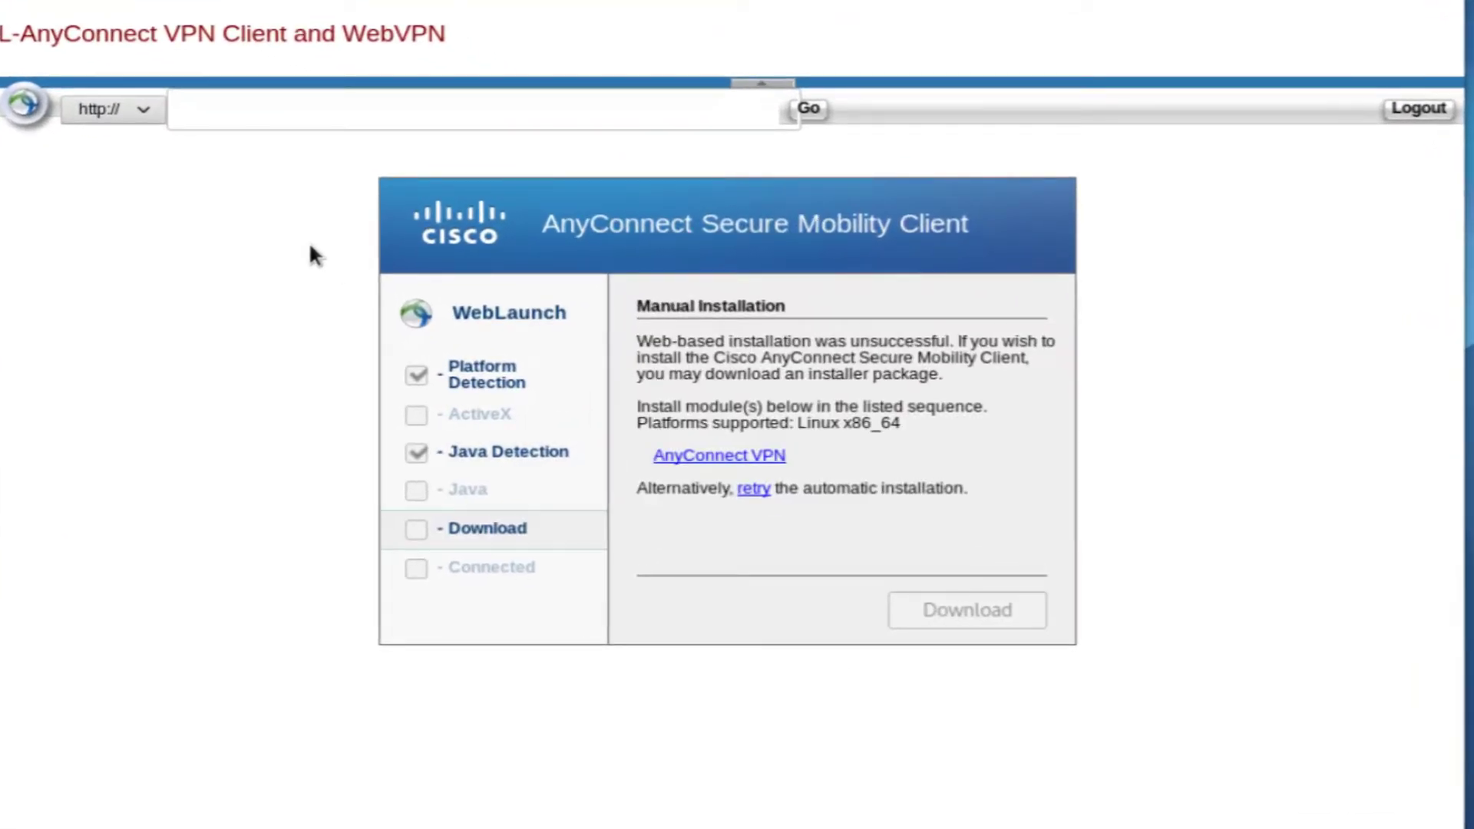
click(710, 461)
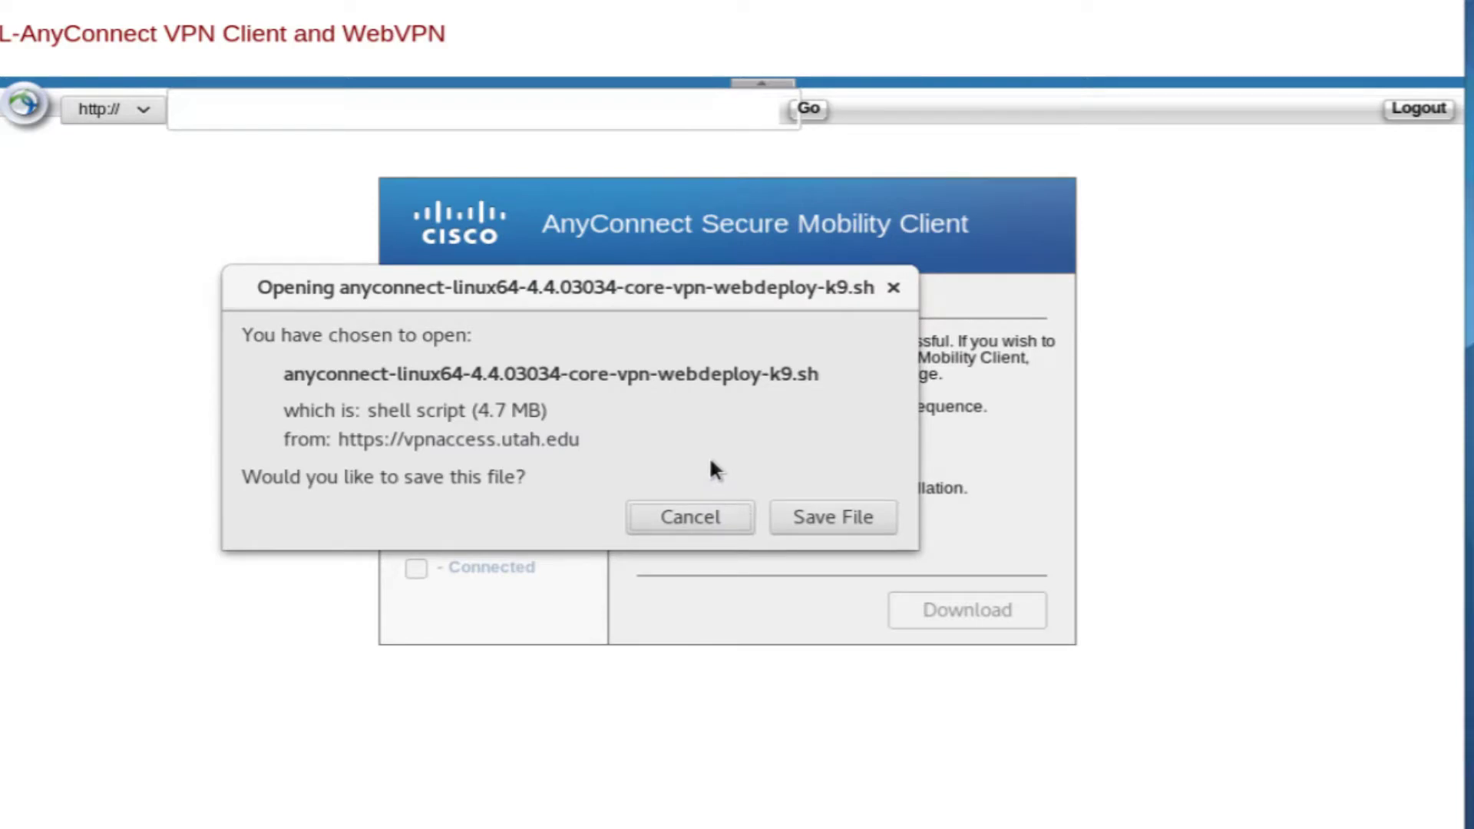
click(814, 515)
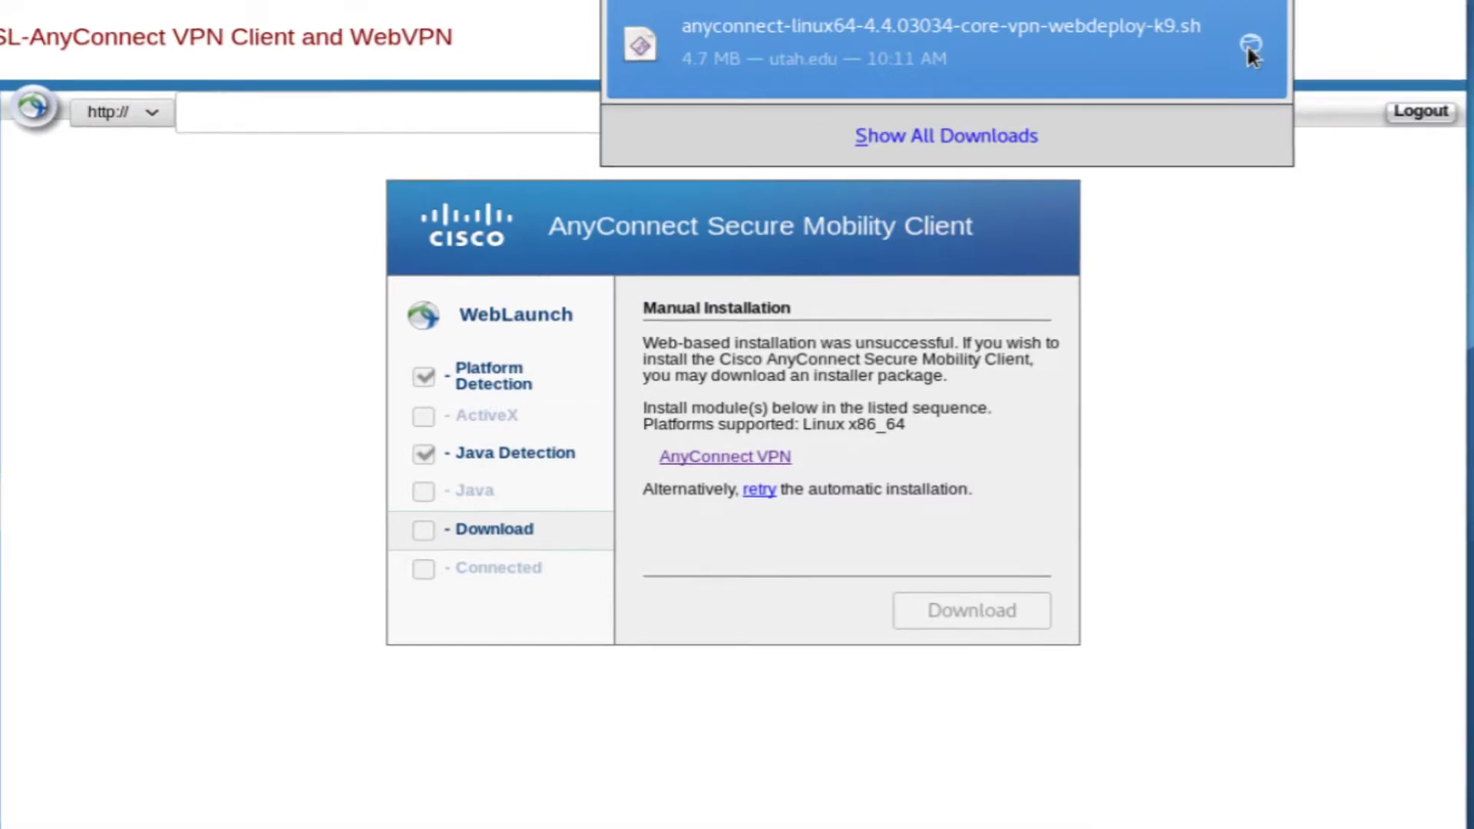
click(1247, 45)
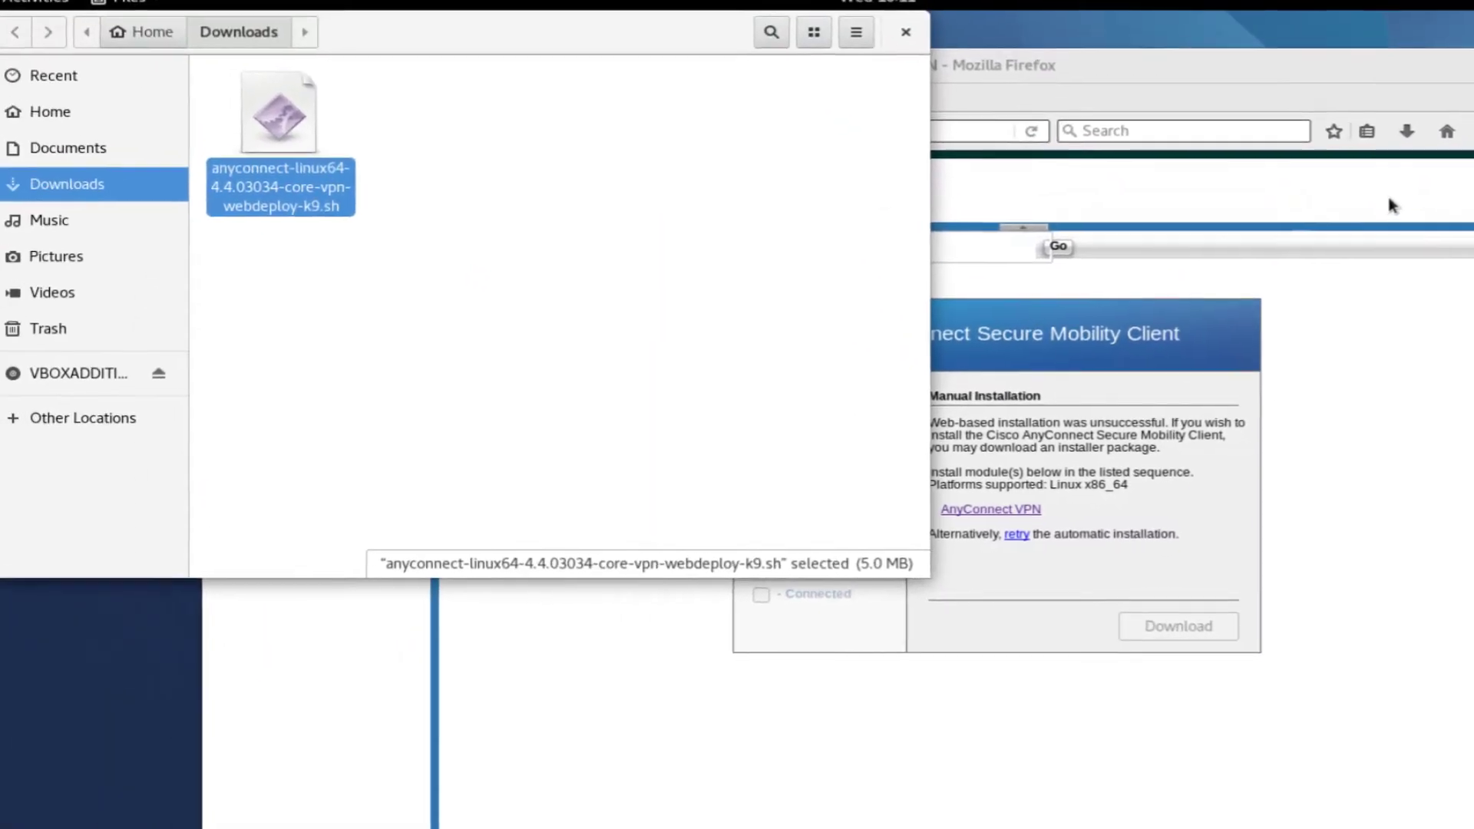
Reposition GNOME Files so the Downloads folder with the installer is in view
drag(491, 51, 700, 189)
click(704, 261)
right_click(708, 272)
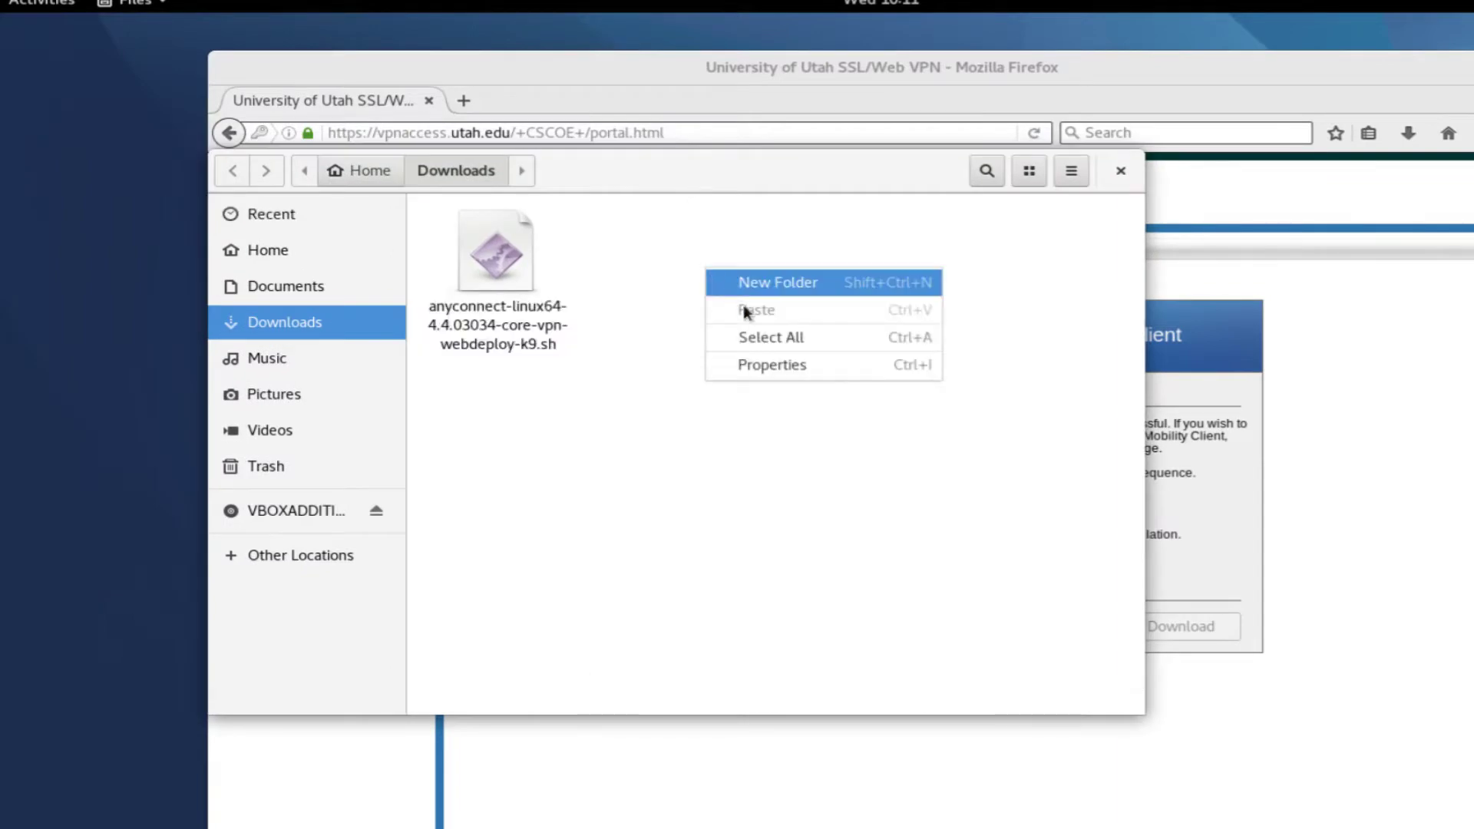
click(843, 471)
Launch Terminal by searching 'term' in Activities
click(50, 8)
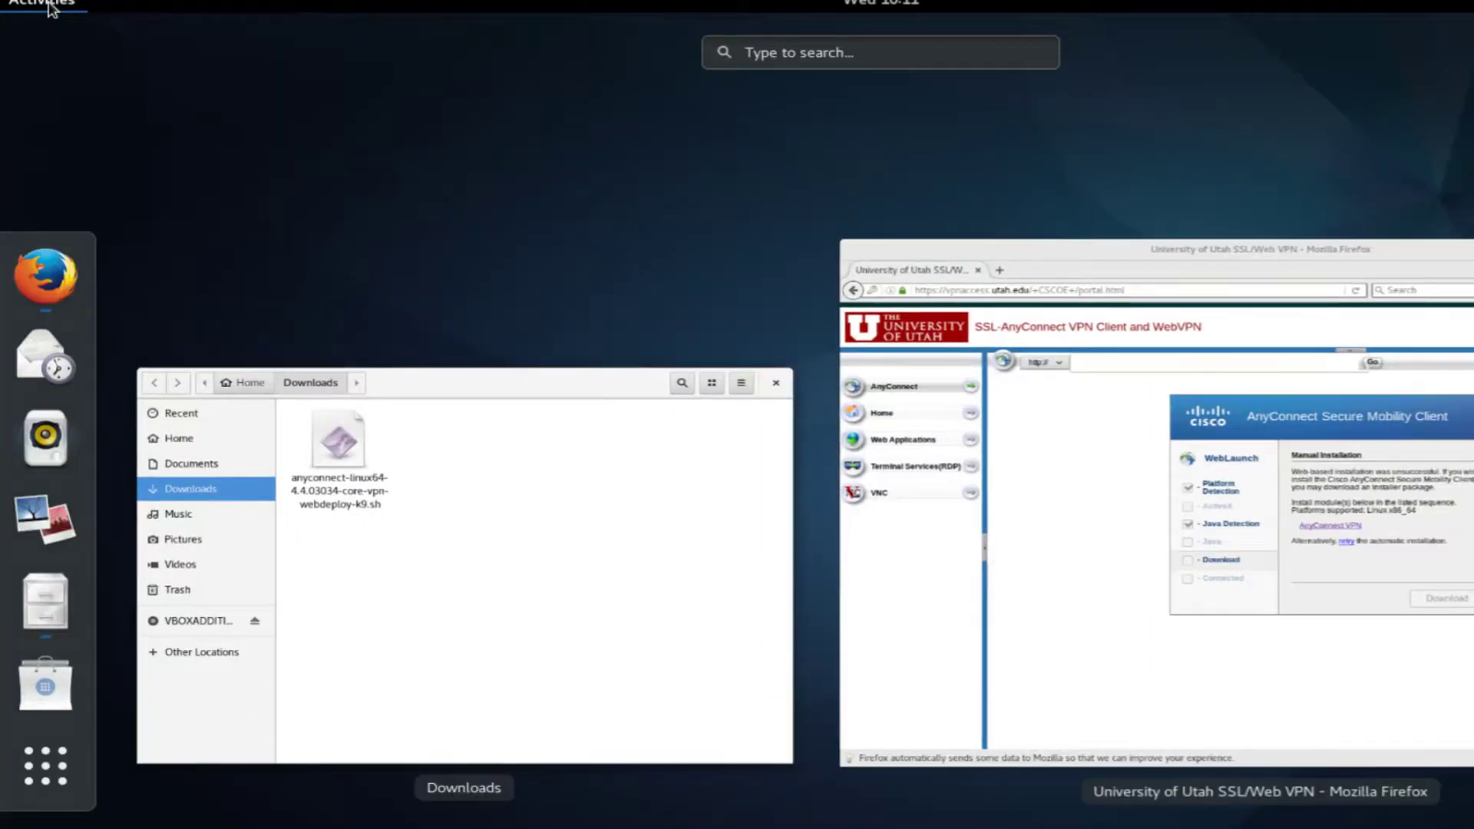
text(term)
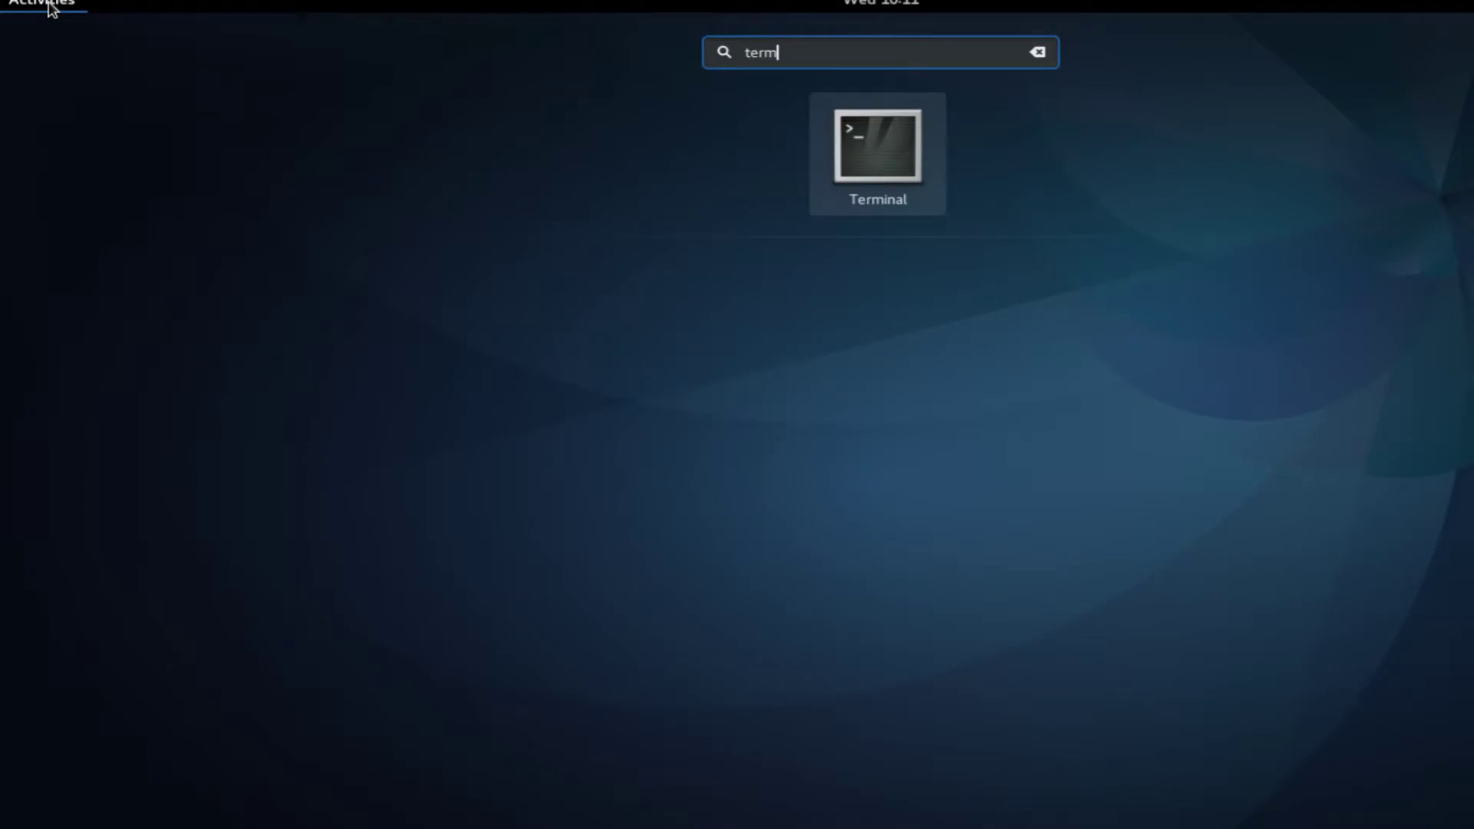
key(Return)
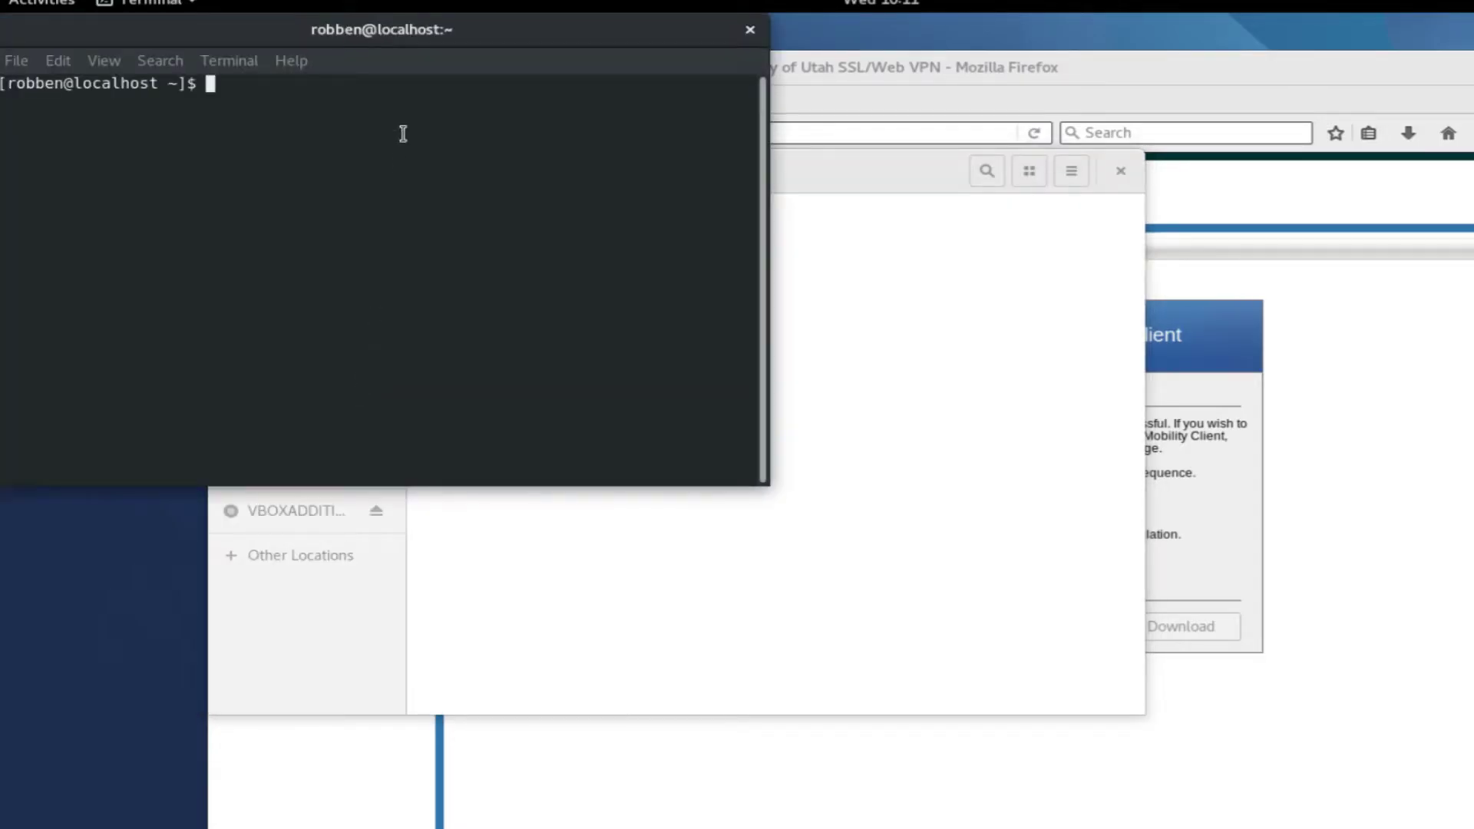
In Downloads, make the AnyConnect installer script executable with chmod 700 and confirm via ls
drag(520, 95, 1060, 377)
text(cd Downloads)
key(Return)
text(ls)
key(Return)
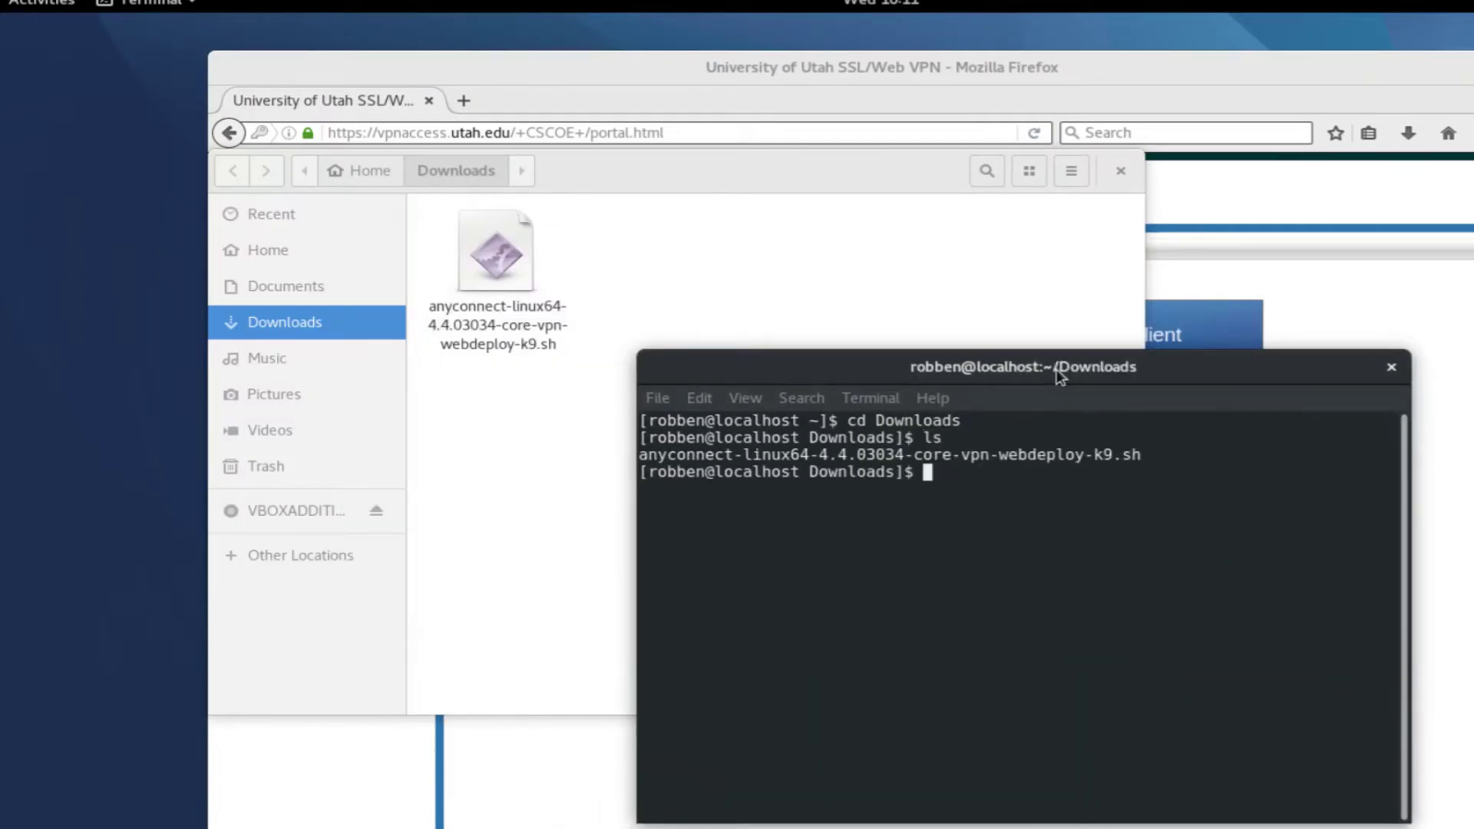
text(chmod 700 any)
key(Tab)
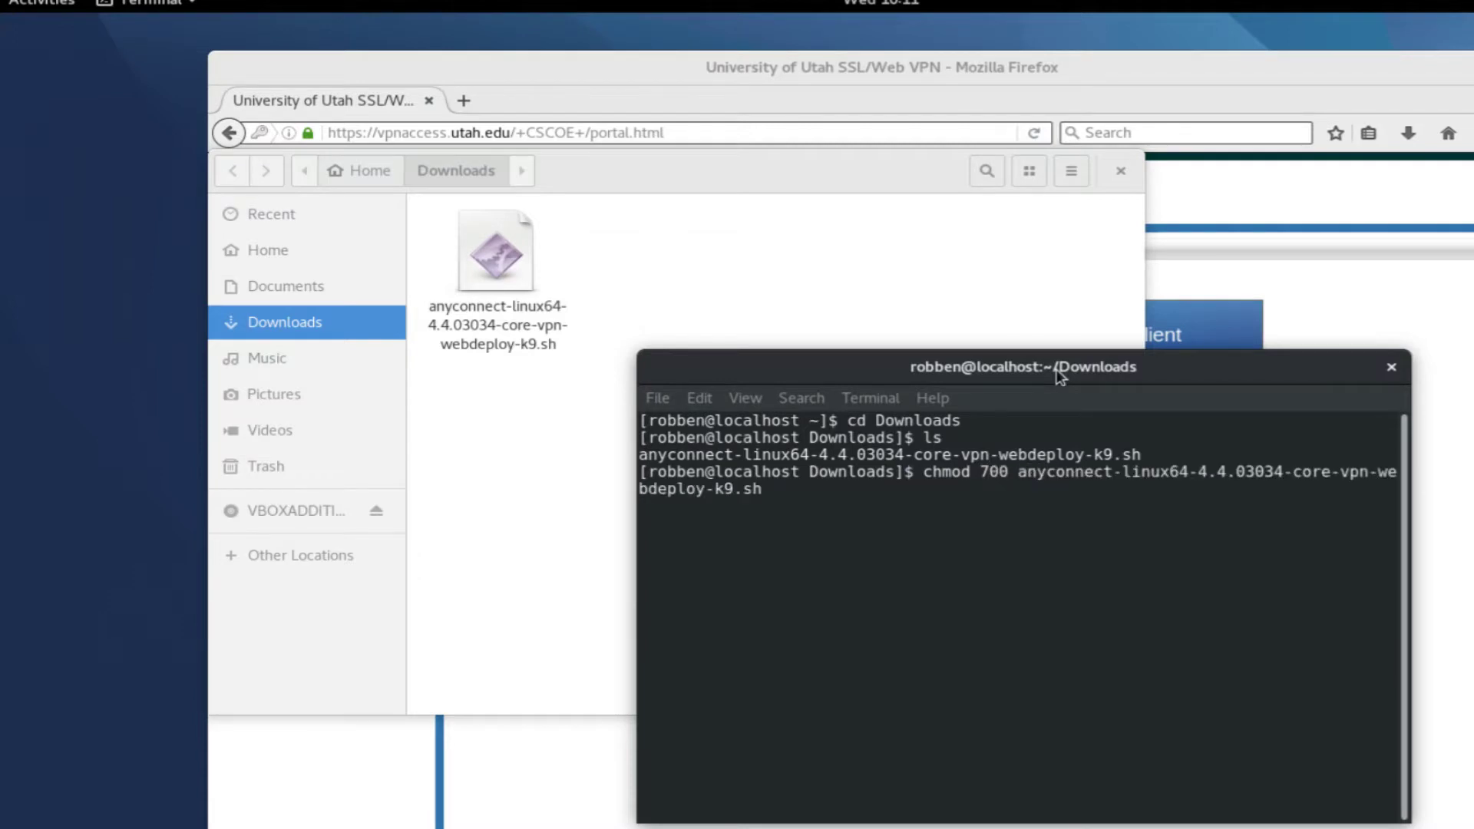
key(Return)
text(ls)
key(Return)
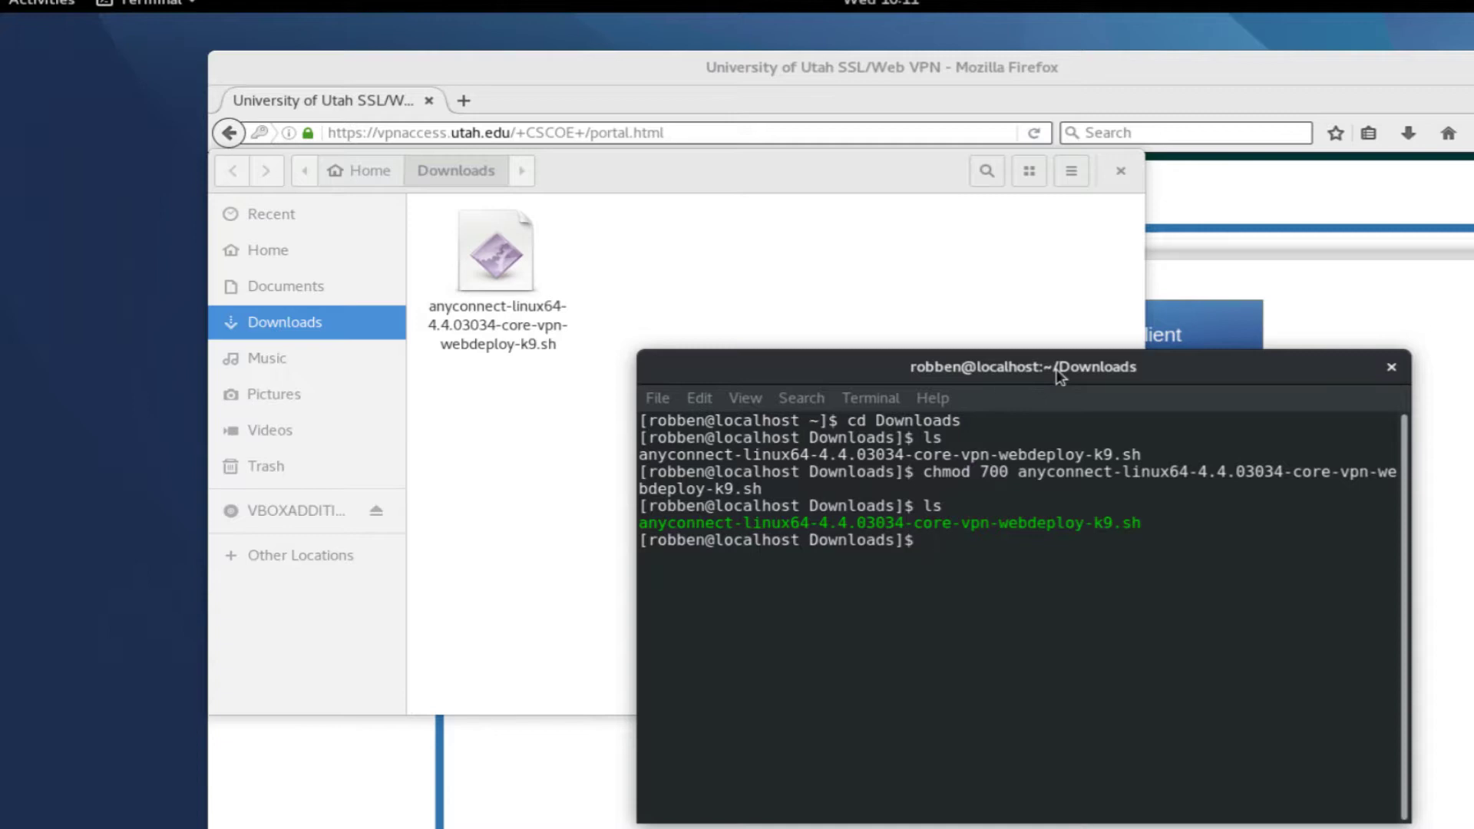
Run the installer script with sudo, entering the account password
text(sudo ./an)
key(Tab)
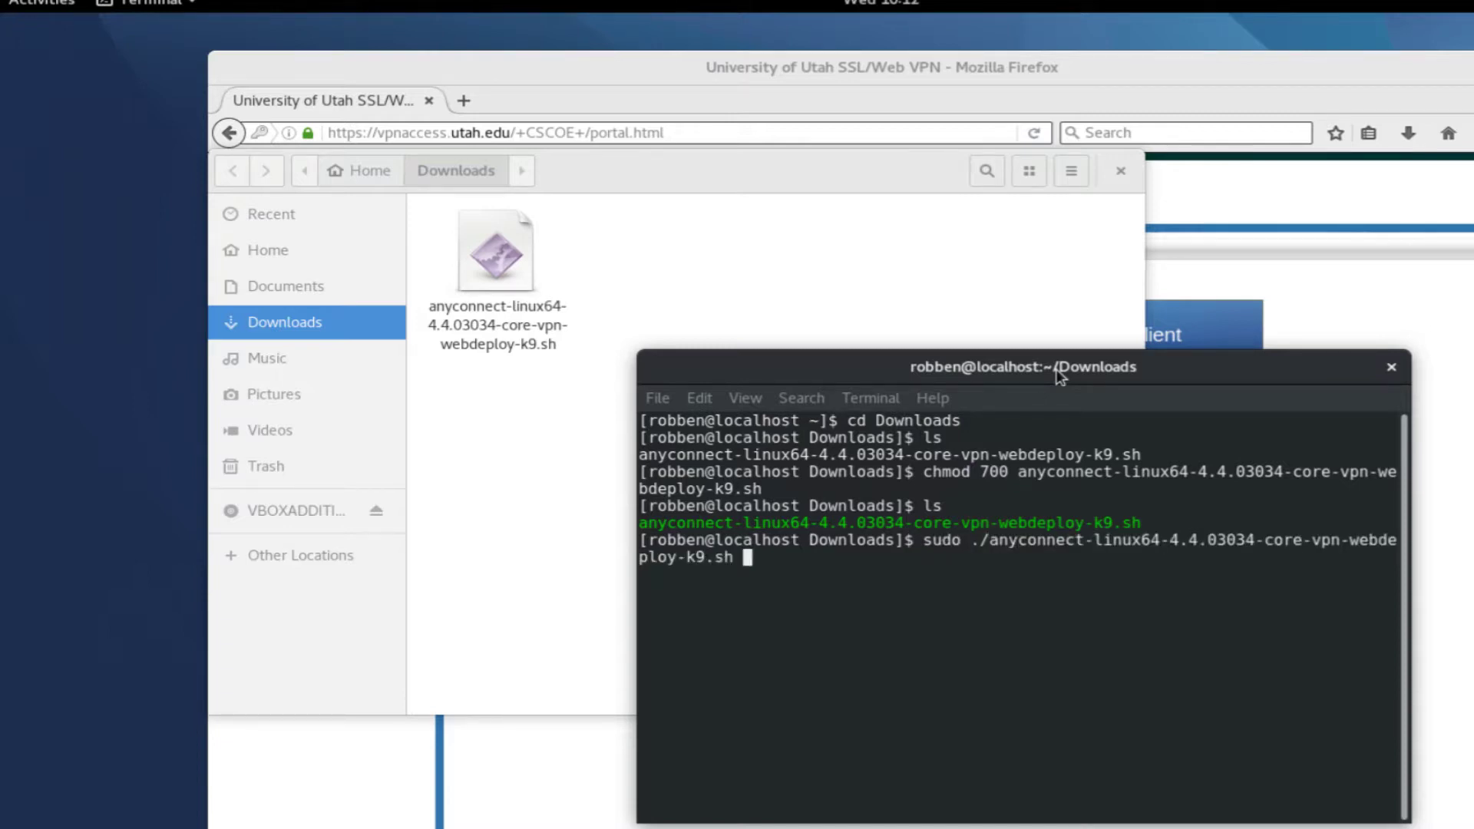
key(BackSpace)
key(Return)
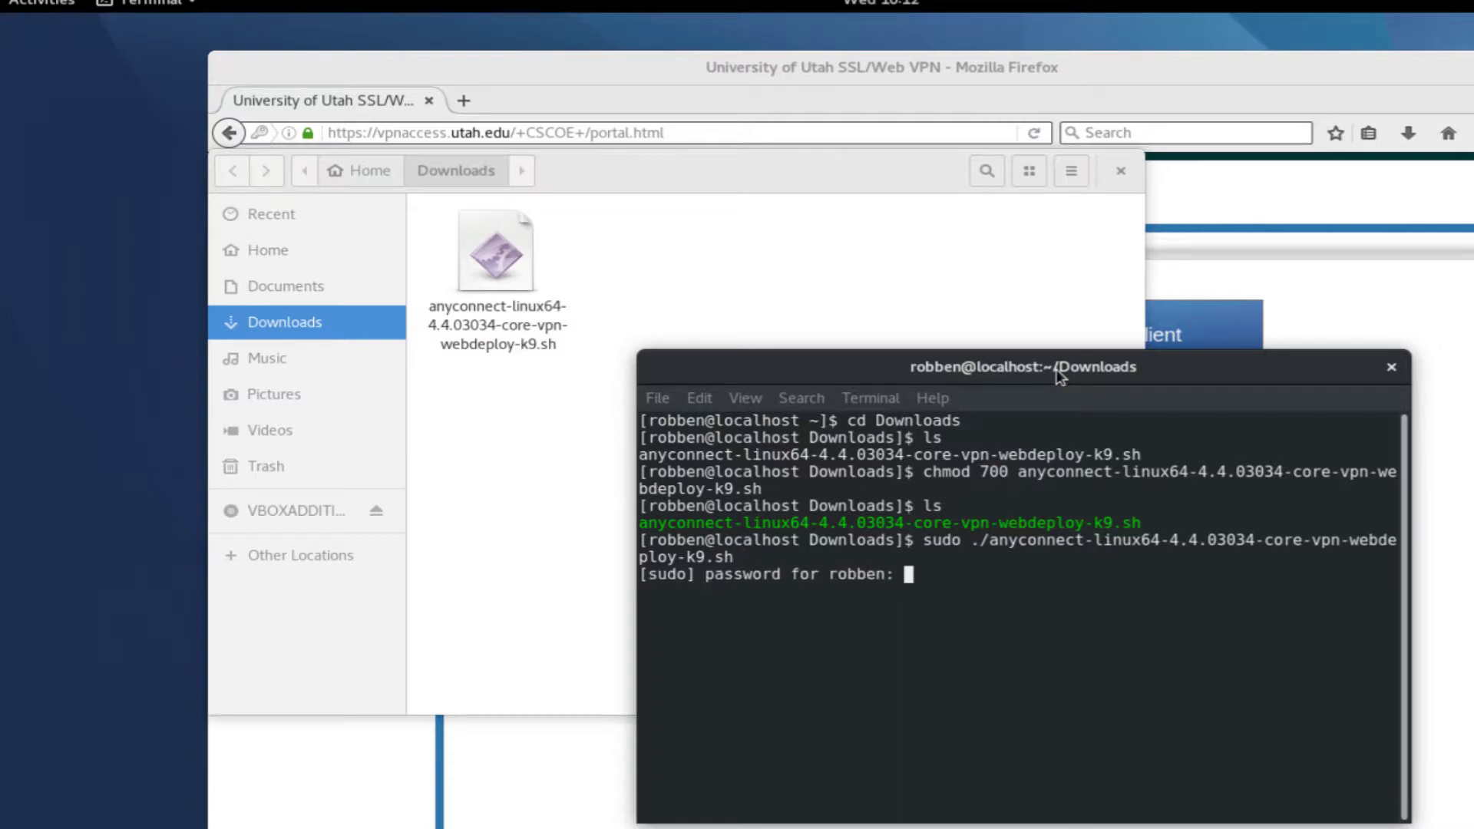
key(Return)
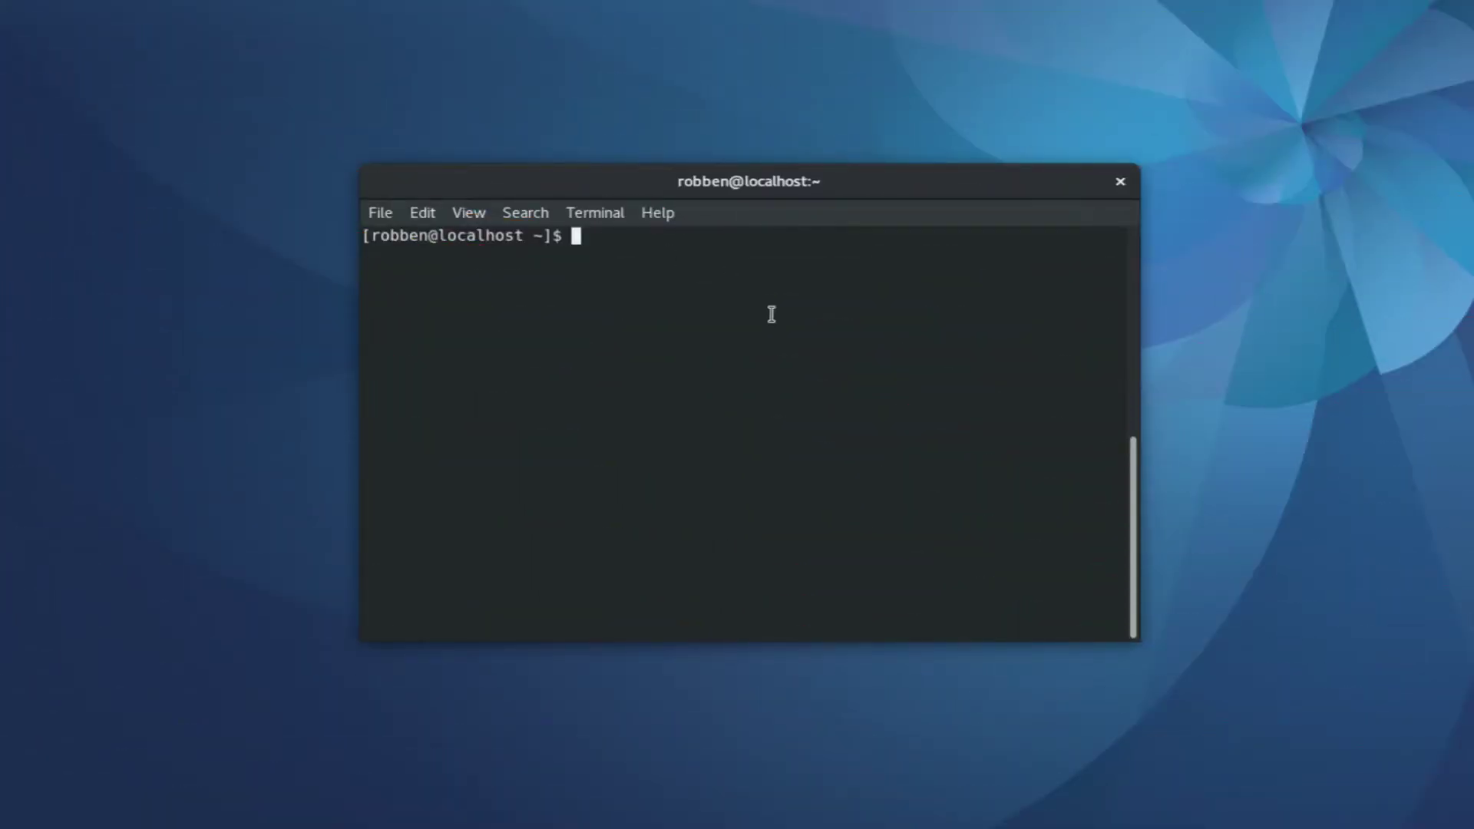
Run /opt/cisco/anyconnect/bin/vpnui and note the missing libpangox library error
text(/opt/)
key(Tab)
key(Tab)
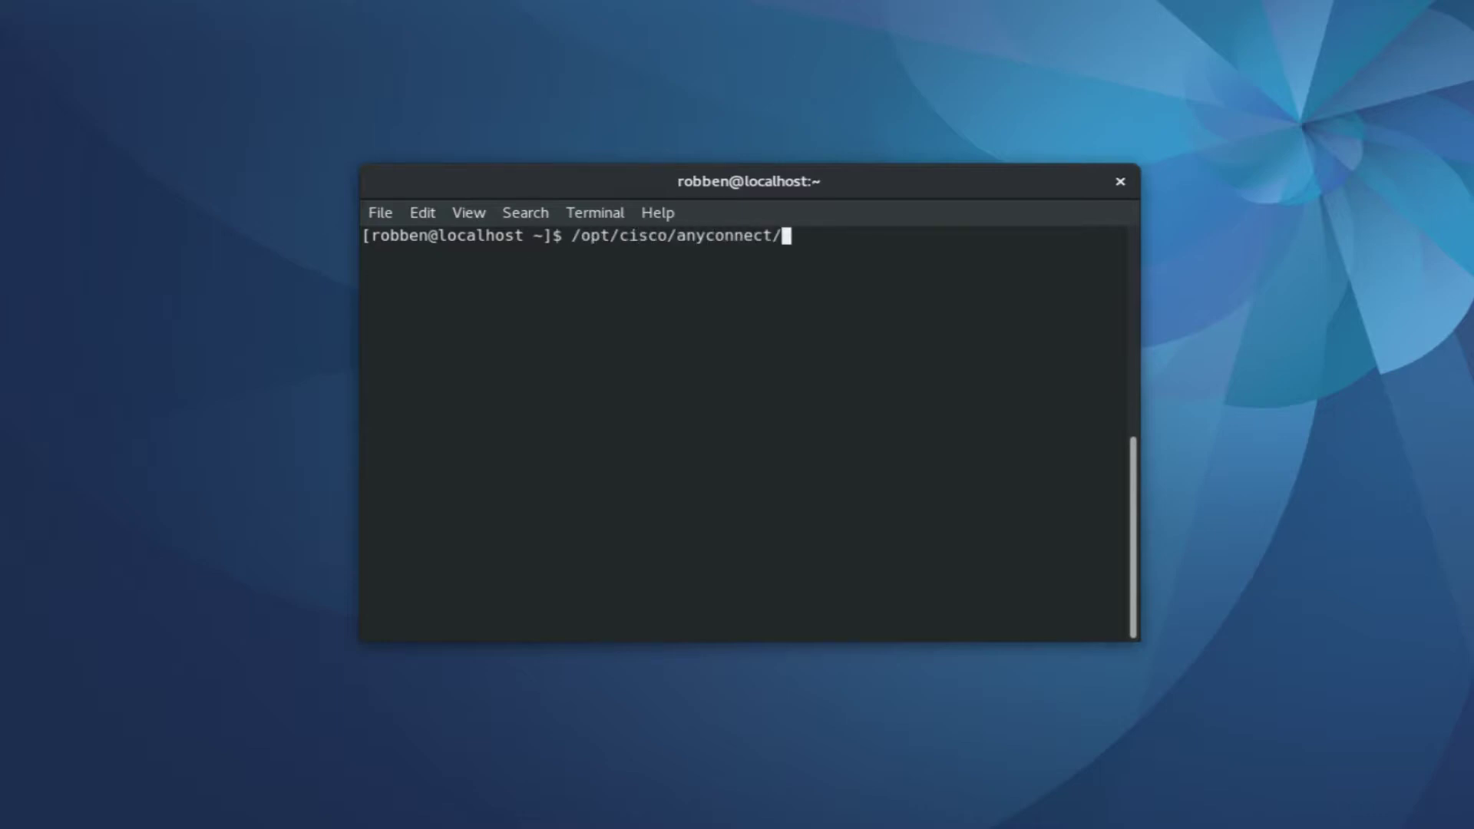
text(b)
key(Tab)
text(vpnui)
key(Return)
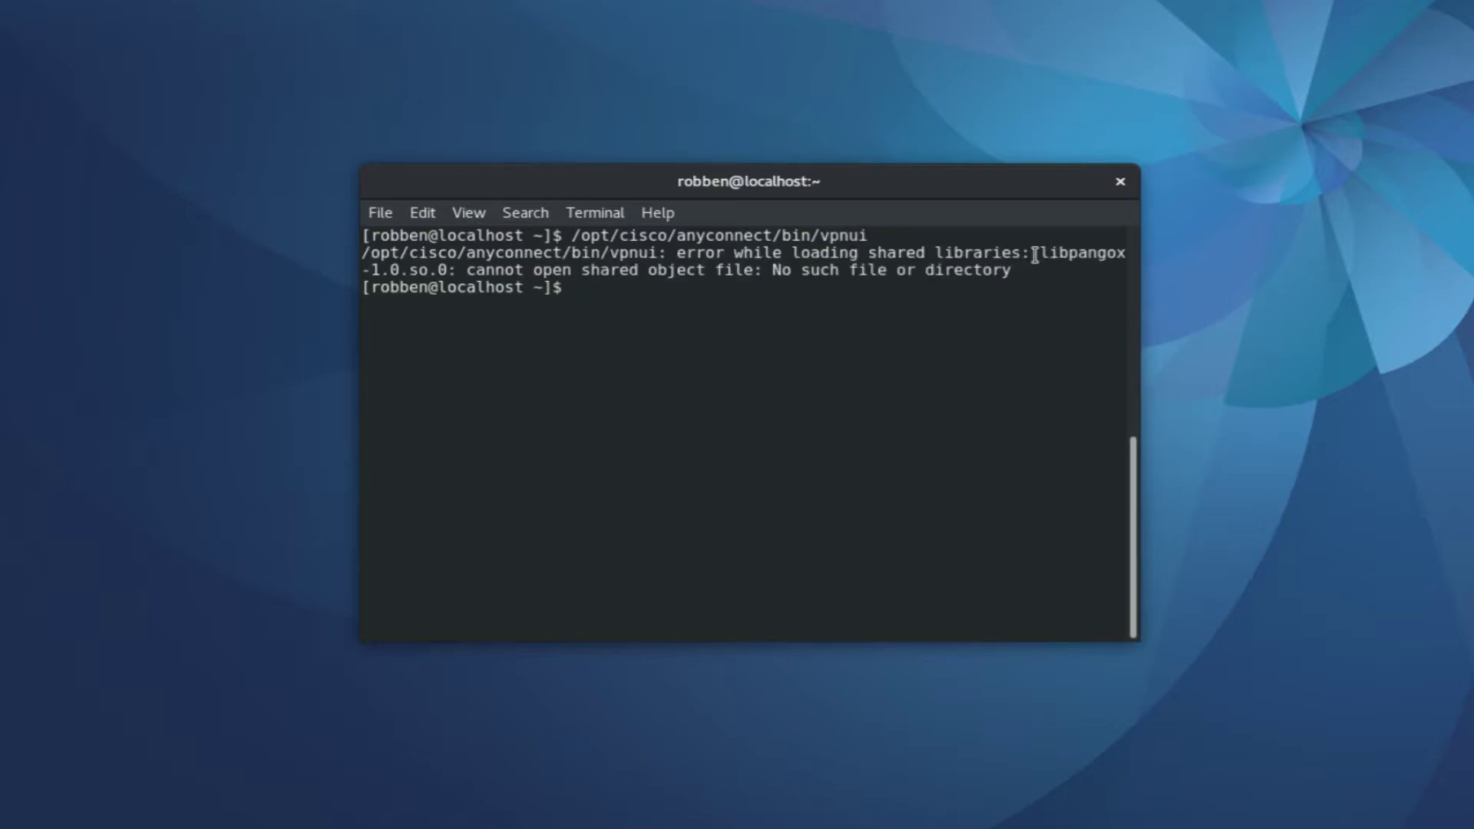
drag(1050, 259, 753, 269)
click(738, 333)
Install the pangox-compat package with sudo yum, confirming with y
text(sudo yum install pangox)
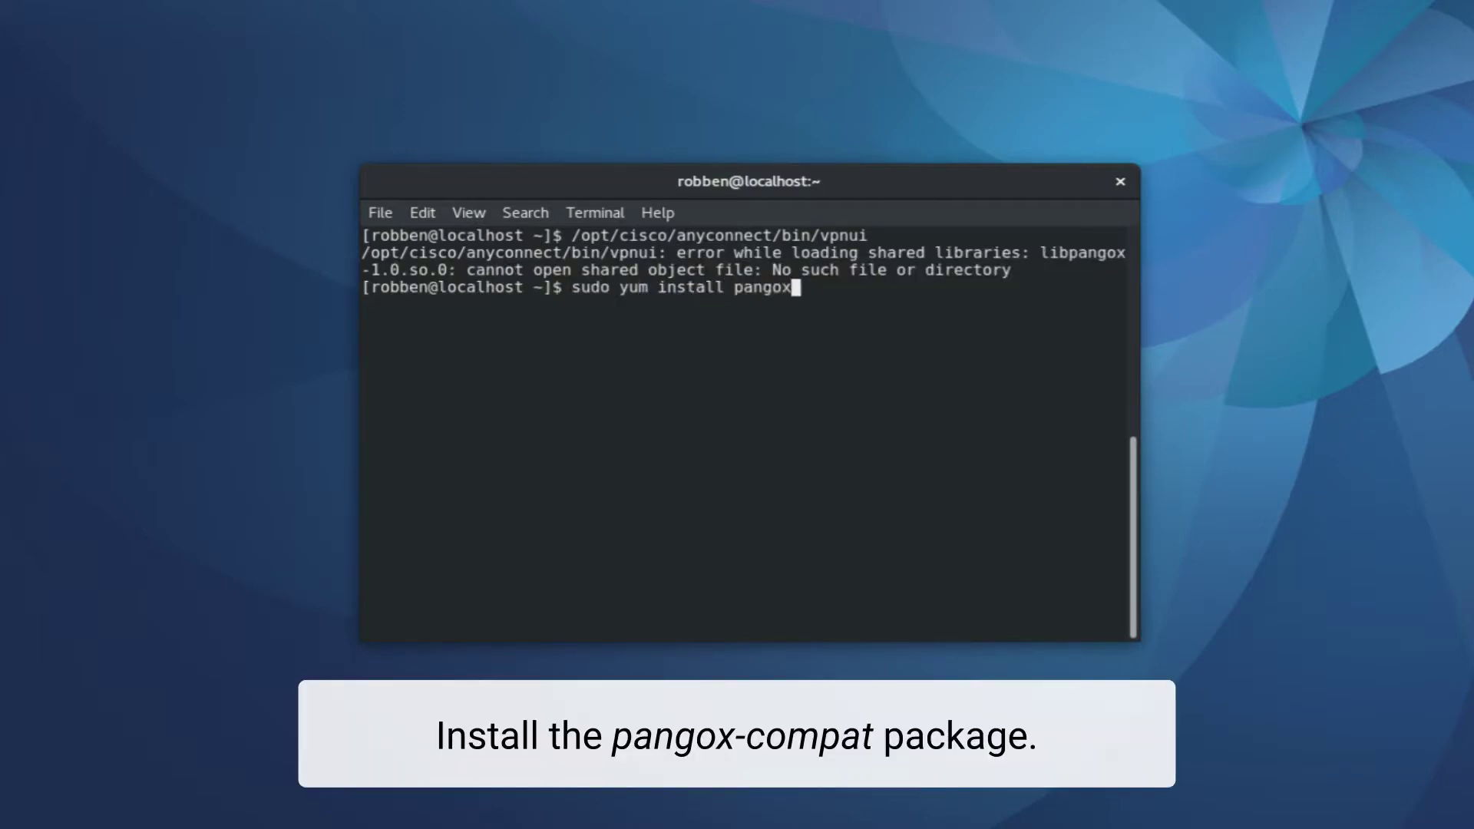
text(-coma)
text(at)
key(Return)
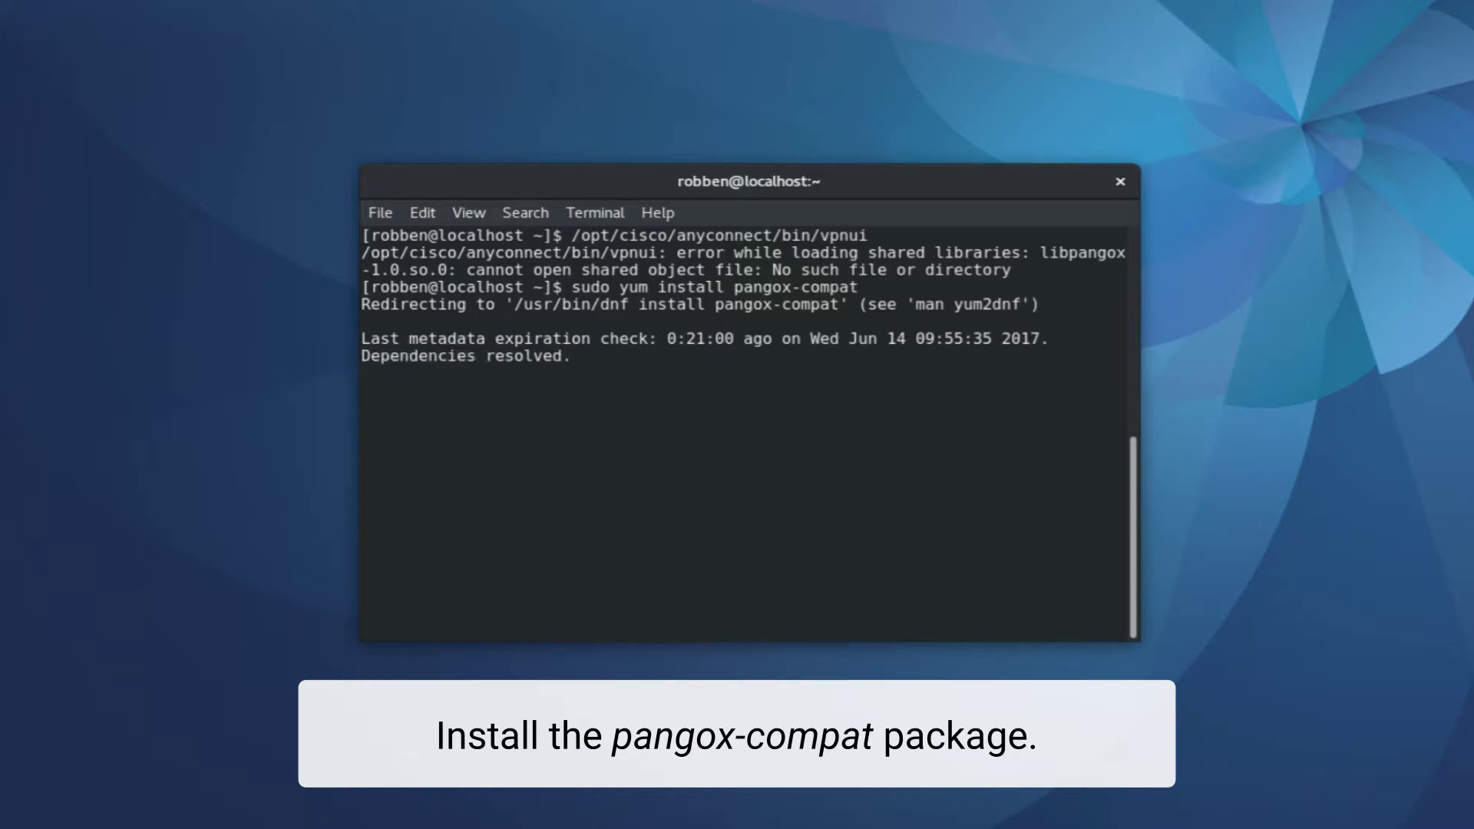
text(y)
key(Return)
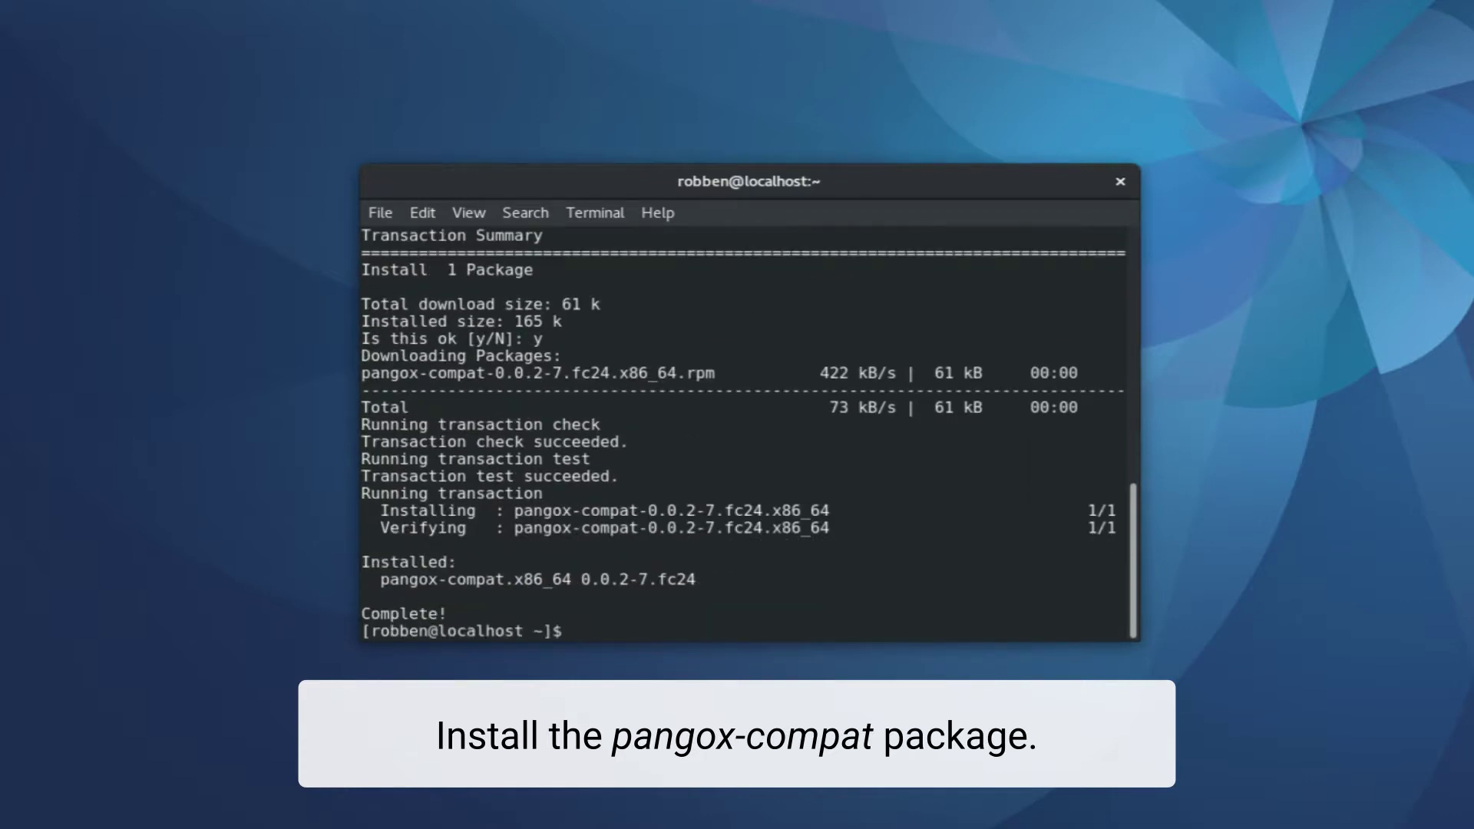
Clear the terminal and relaunch vpnui to open the AnyConnect window
text(clear)
key(Return)
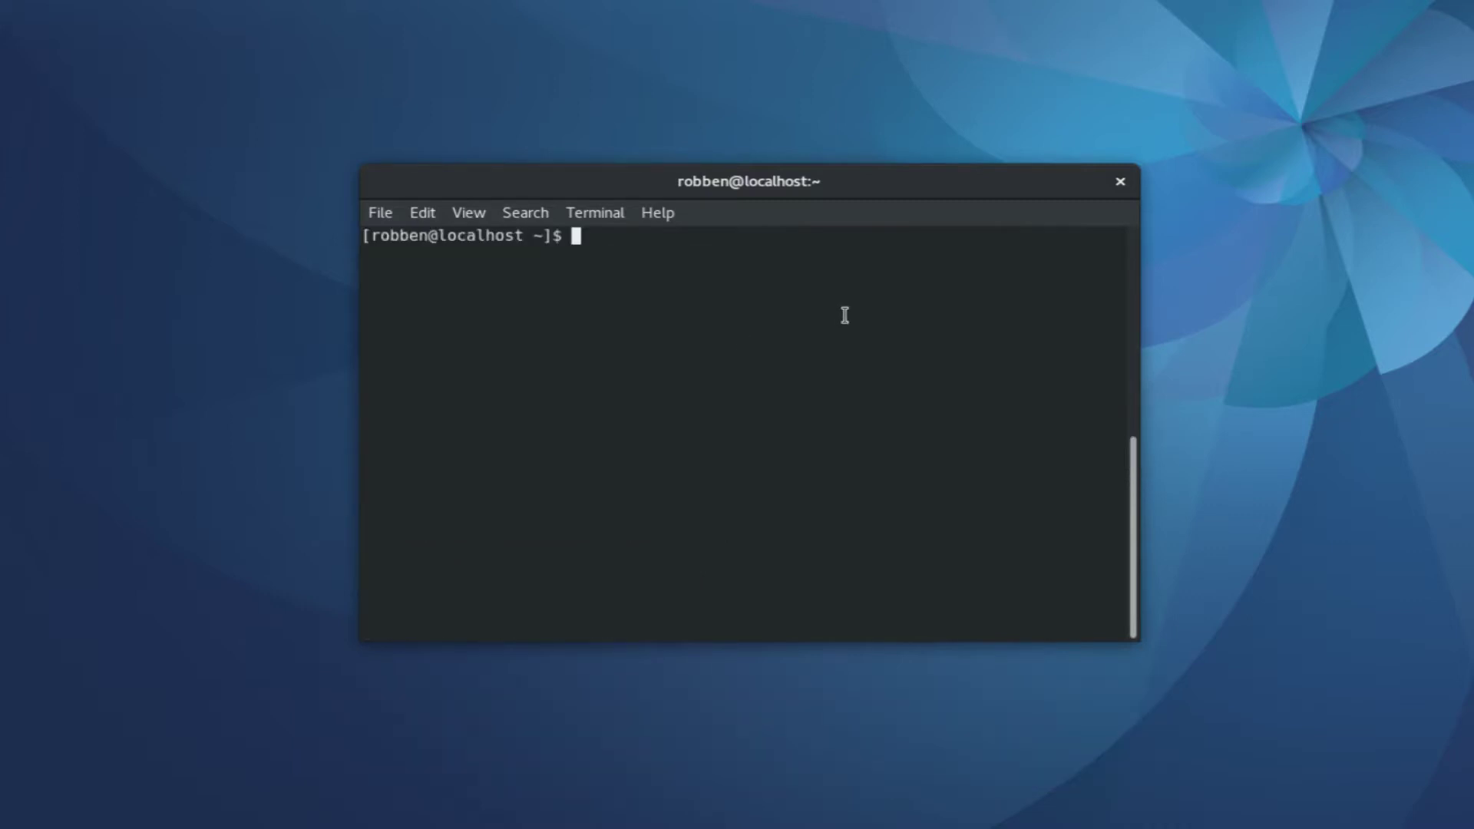
key(Up)
key(Up)
key(Up)
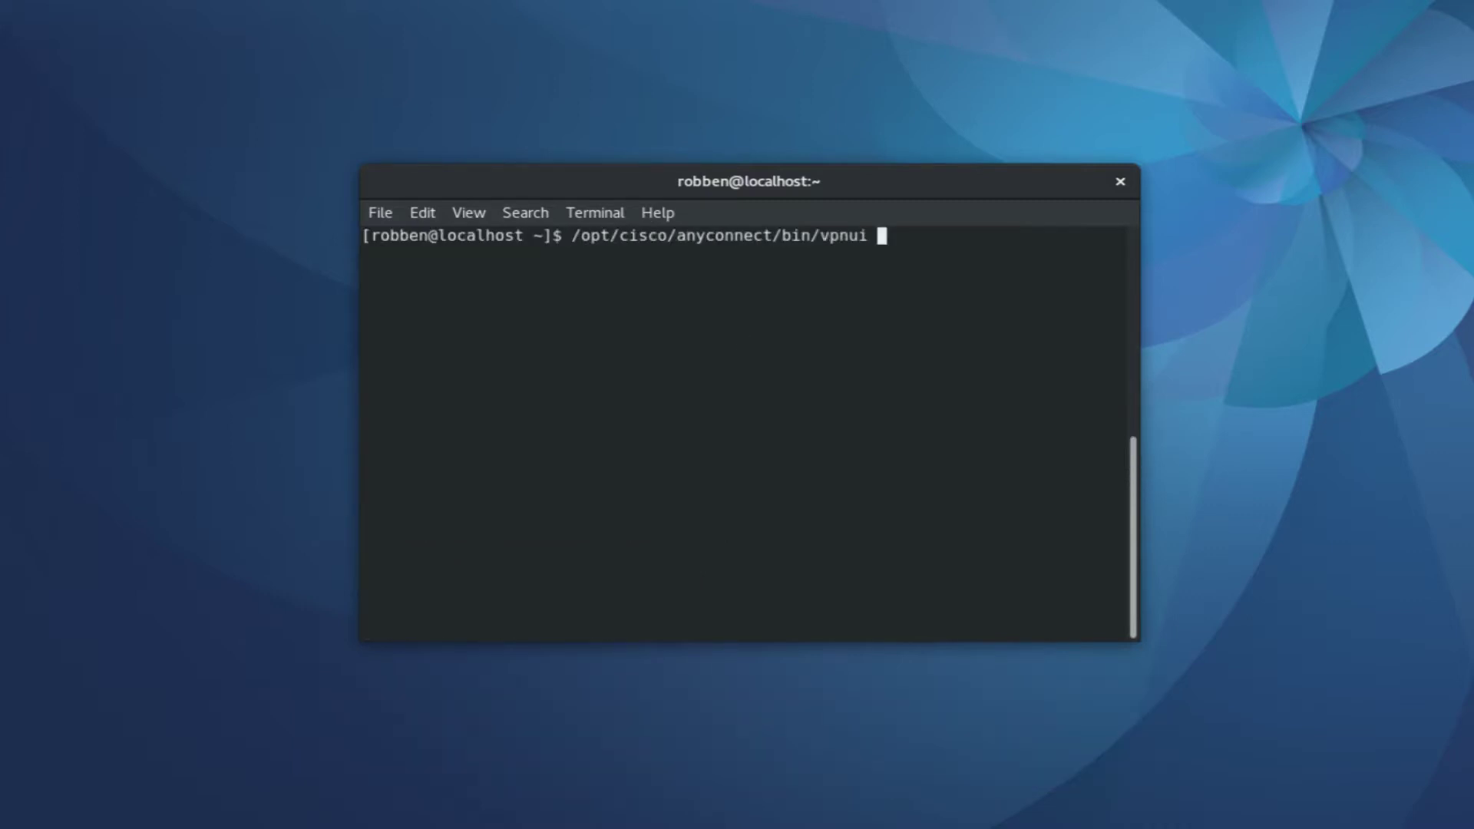
key(Return)
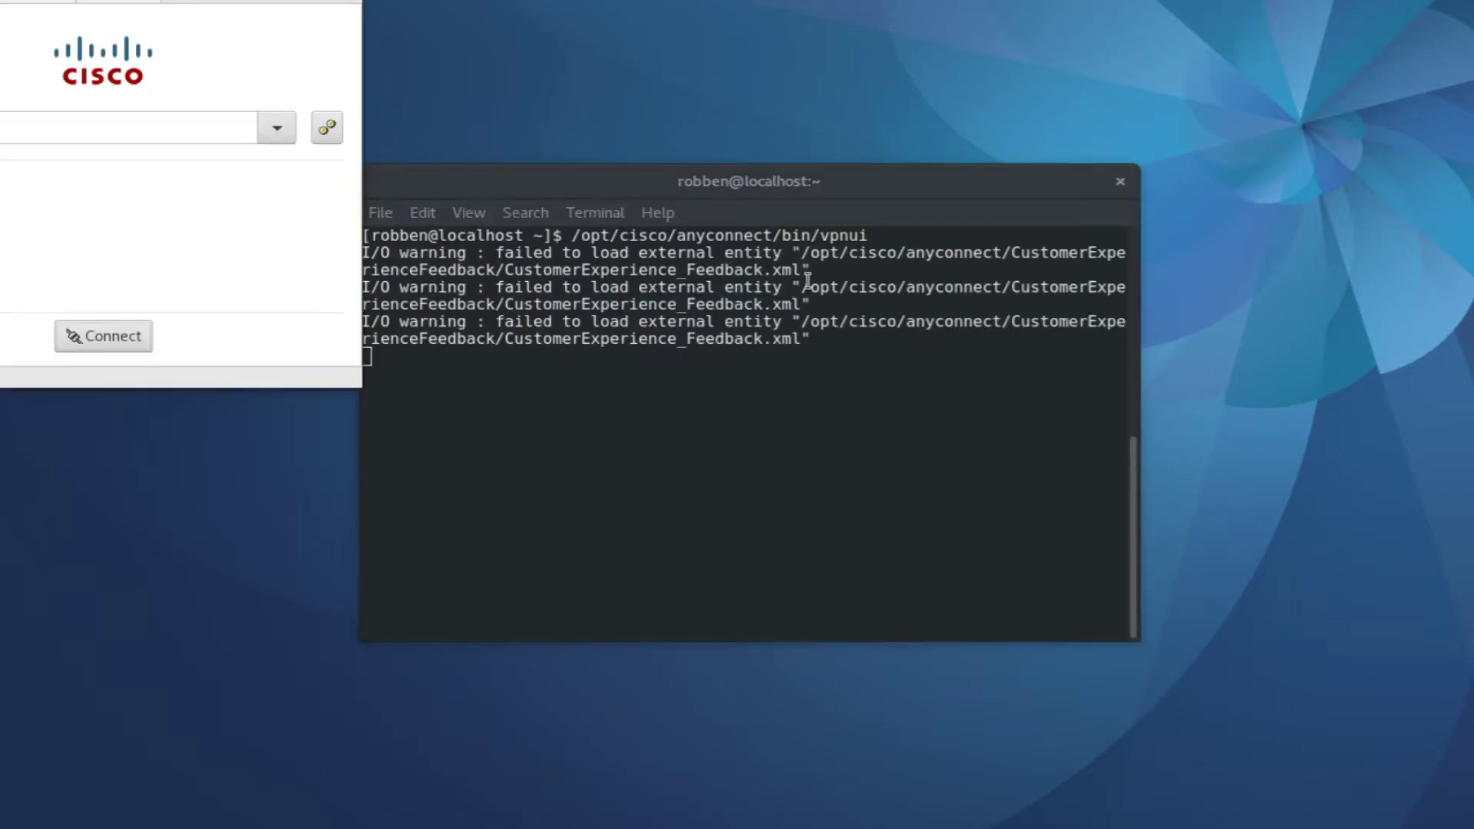
Connect to vpnaccess.utah.edu and keep the 2FA-DuoSecurity login group
drag(338, 6, 372, 135)
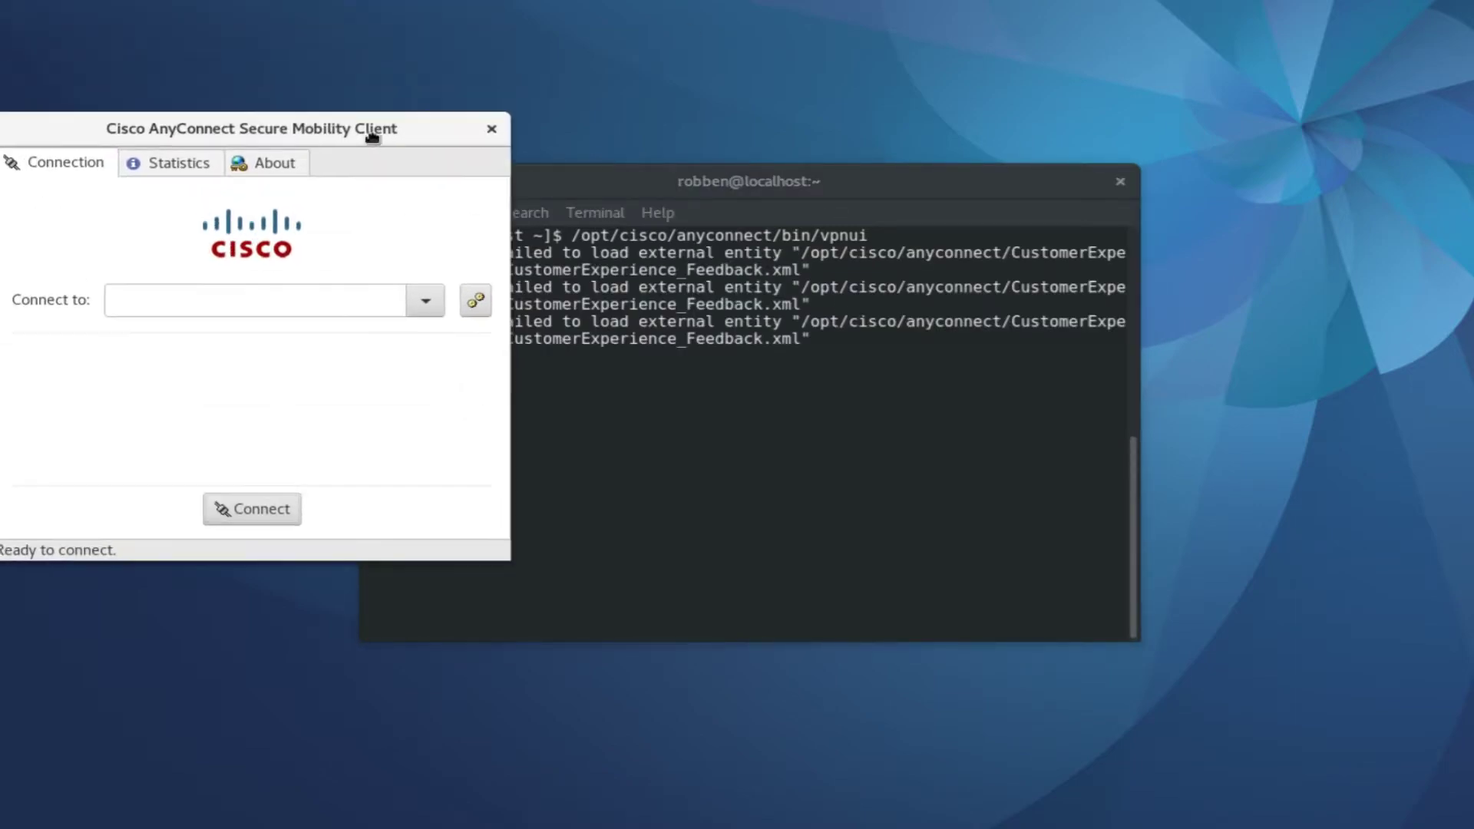
click(261, 292)
text(vpnaccess)
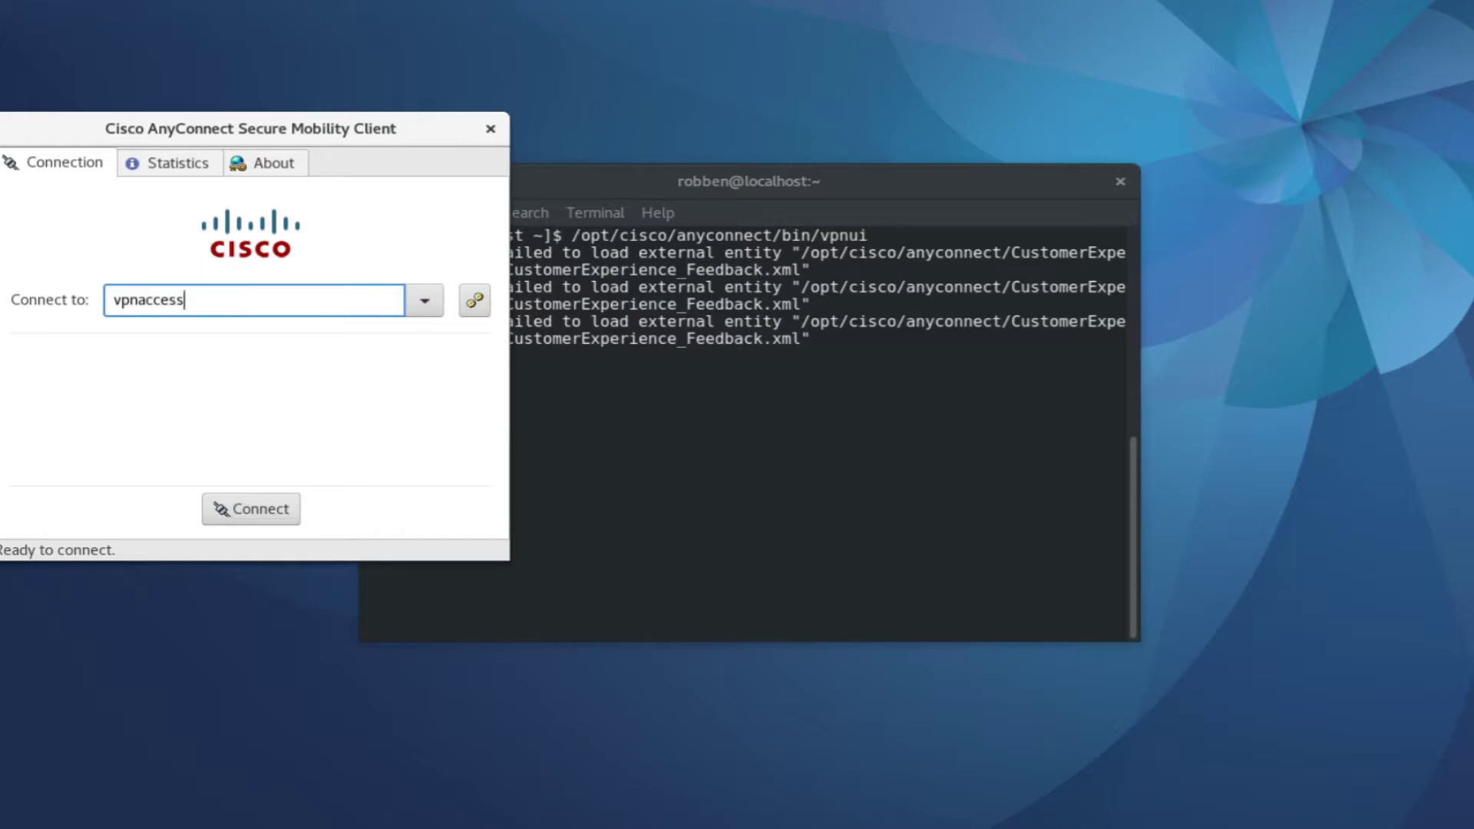
text(.utah.edu)
click(256, 500)
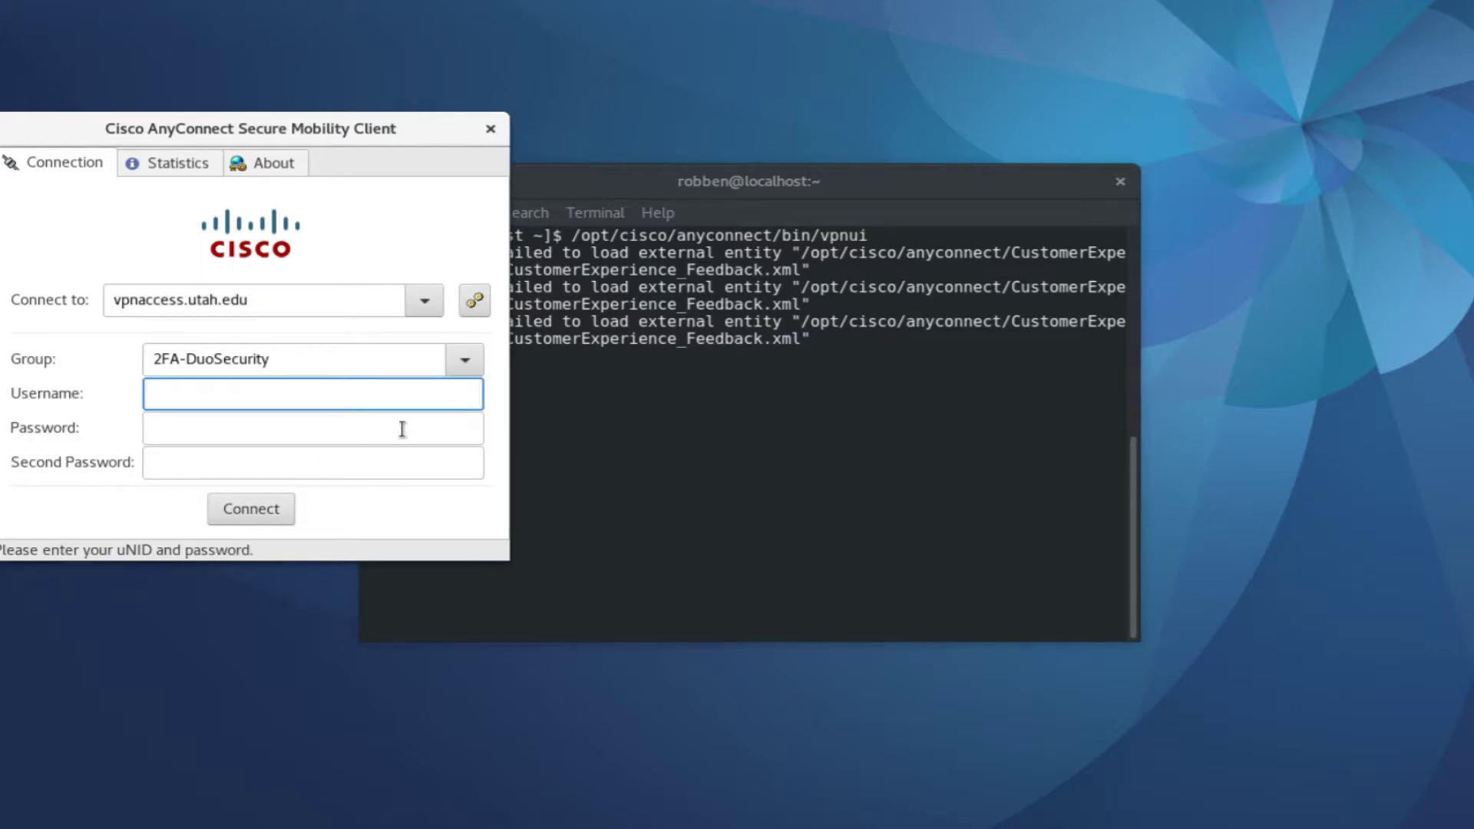
click(464, 361)
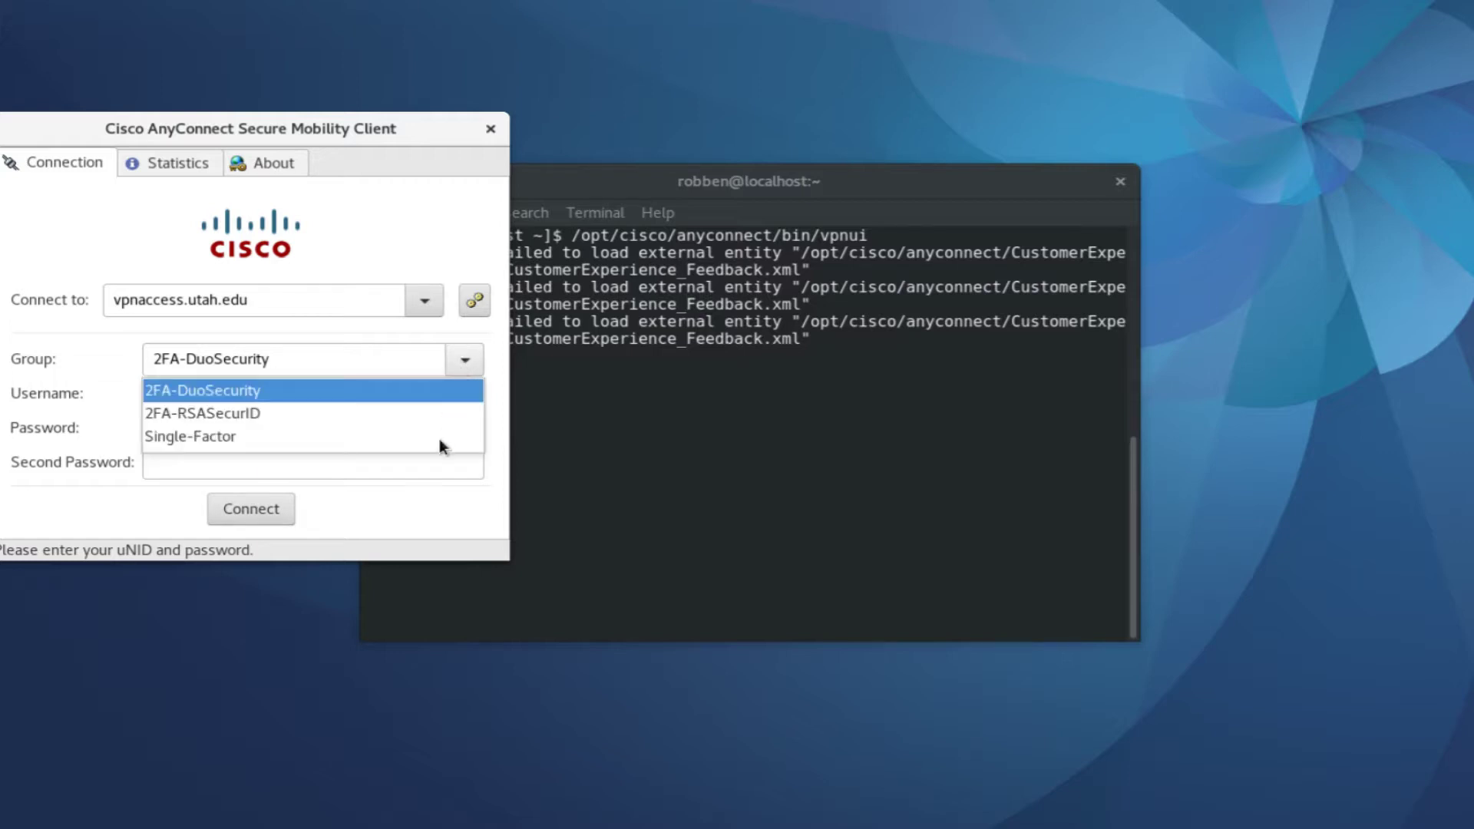
click(436, 390)
Enter the university username, password and Duo second password, then submit the login
click(429, 391)
text(u0770690)
key(Tab)
text(••••••••••••••••••••)
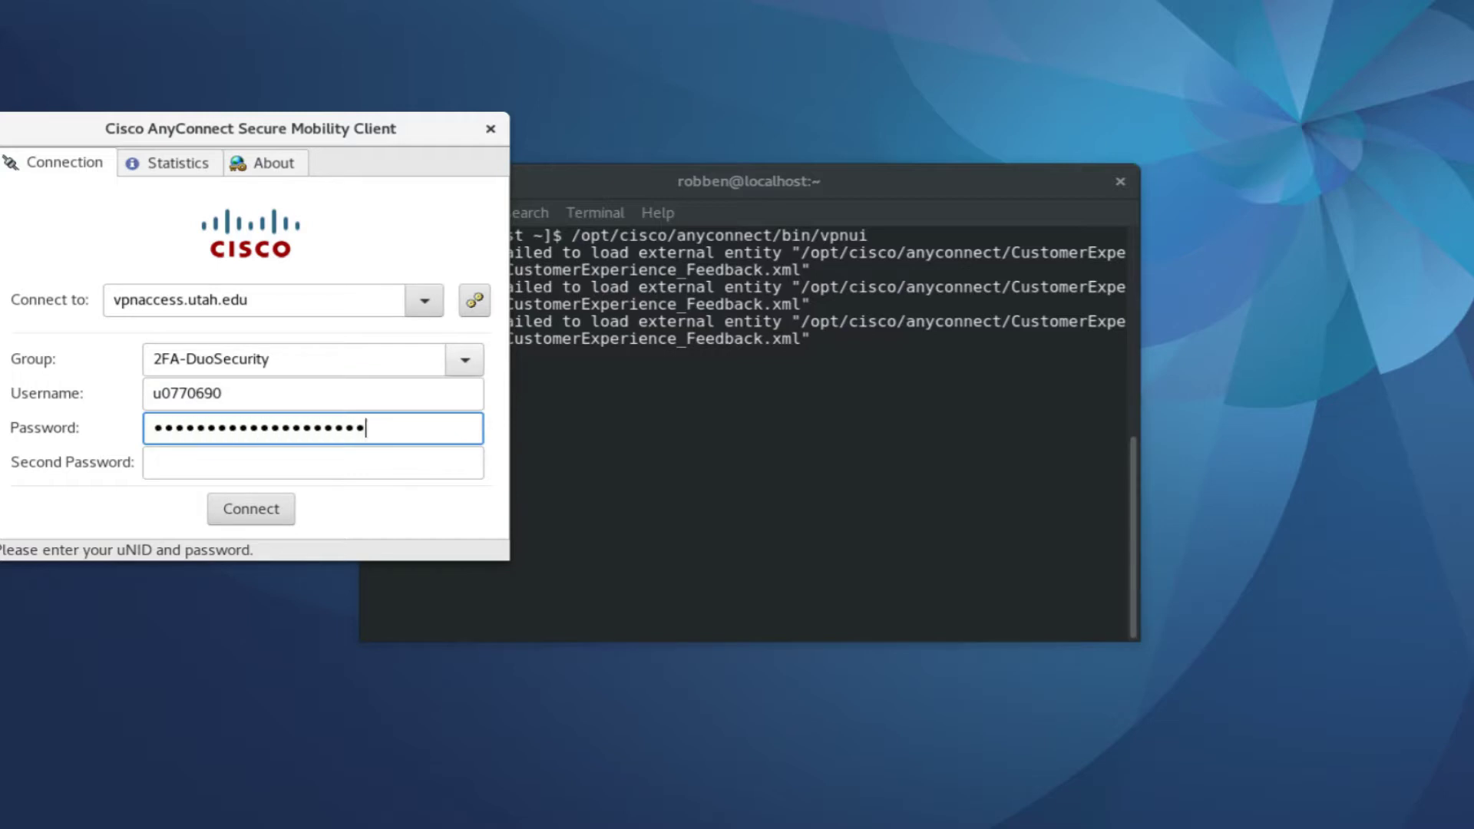
text(••••)
key(Tab)
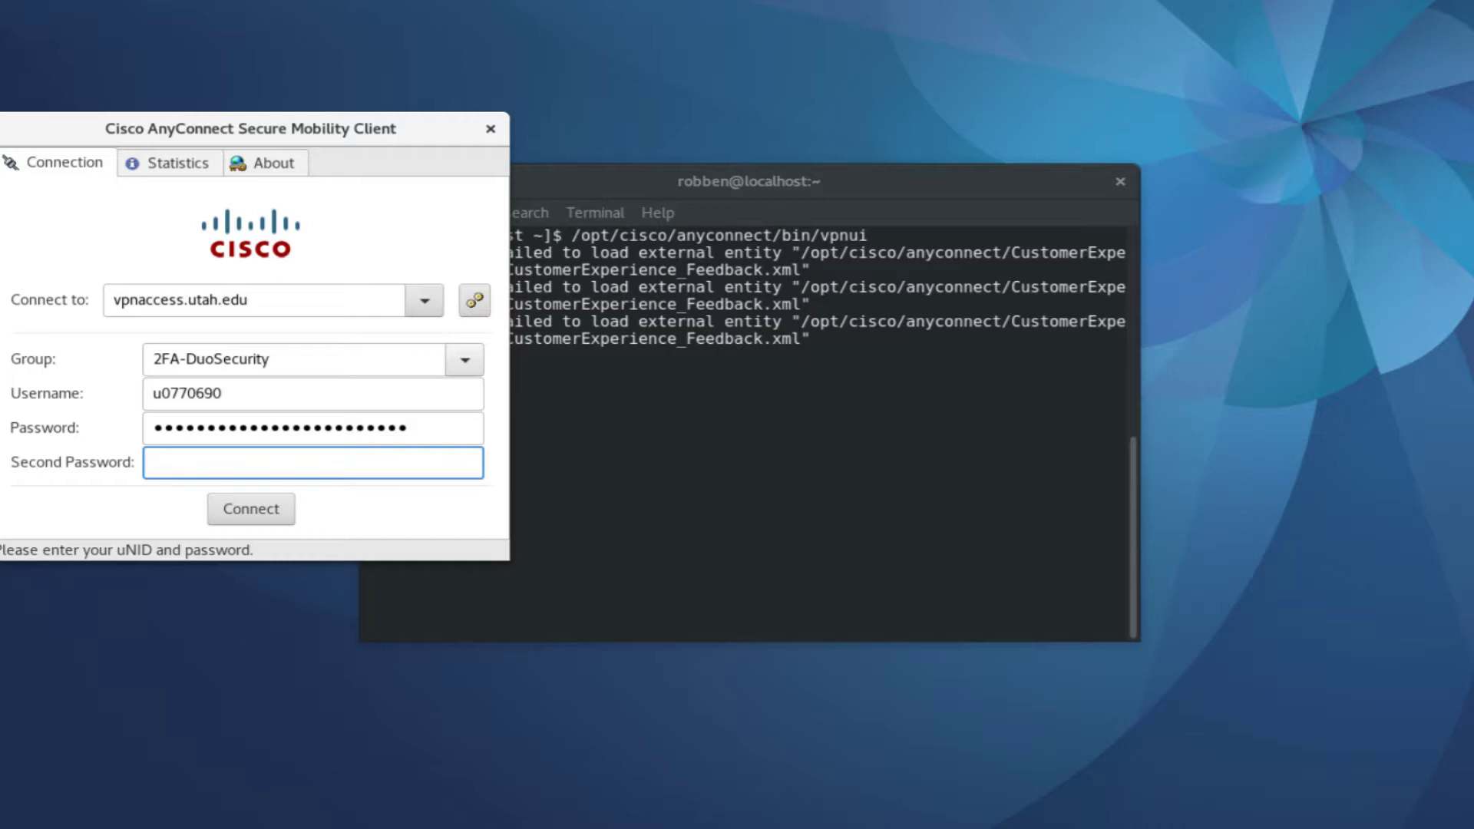
text(••••••)
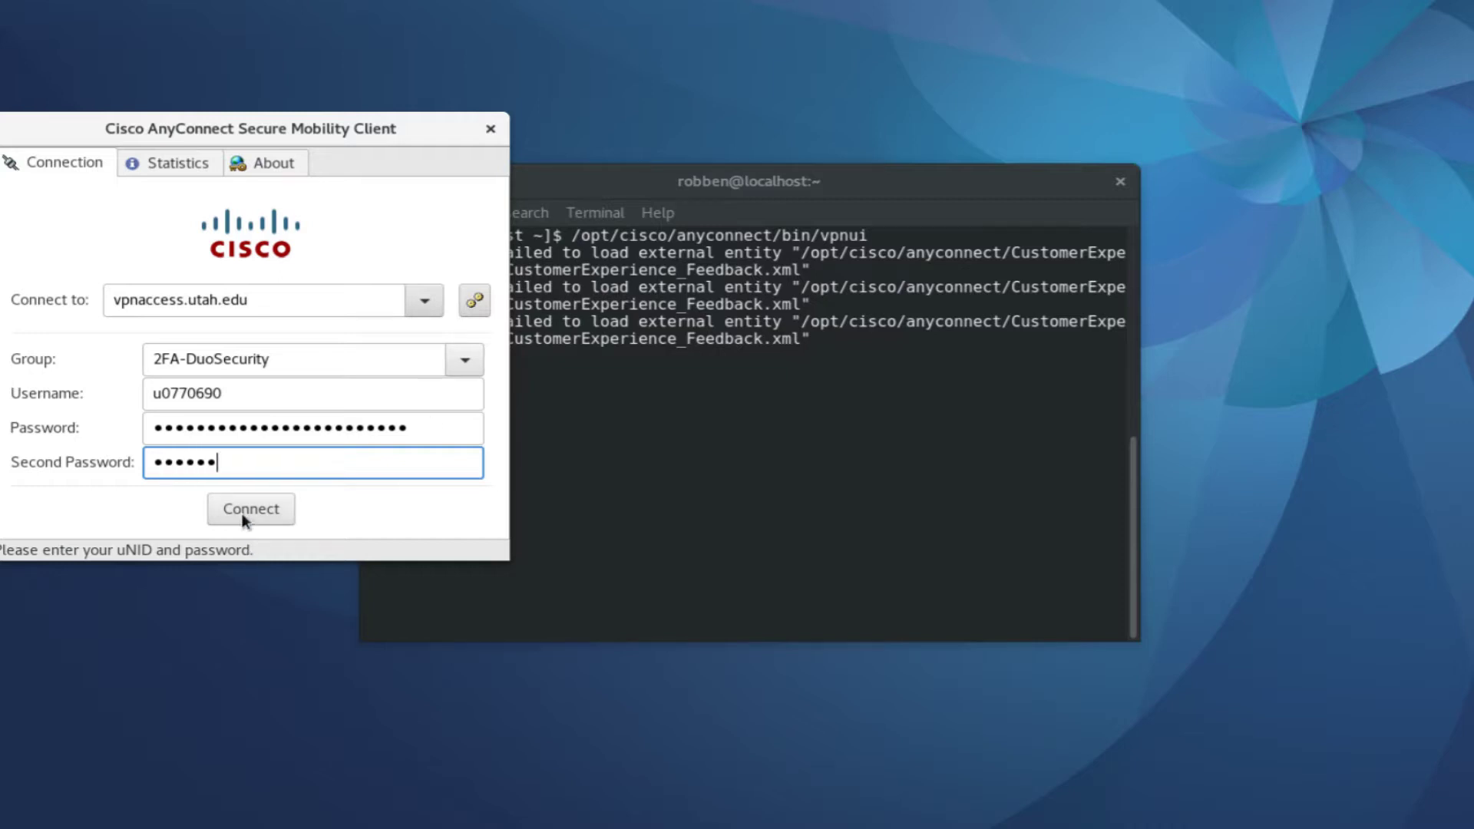
click(243, 515)
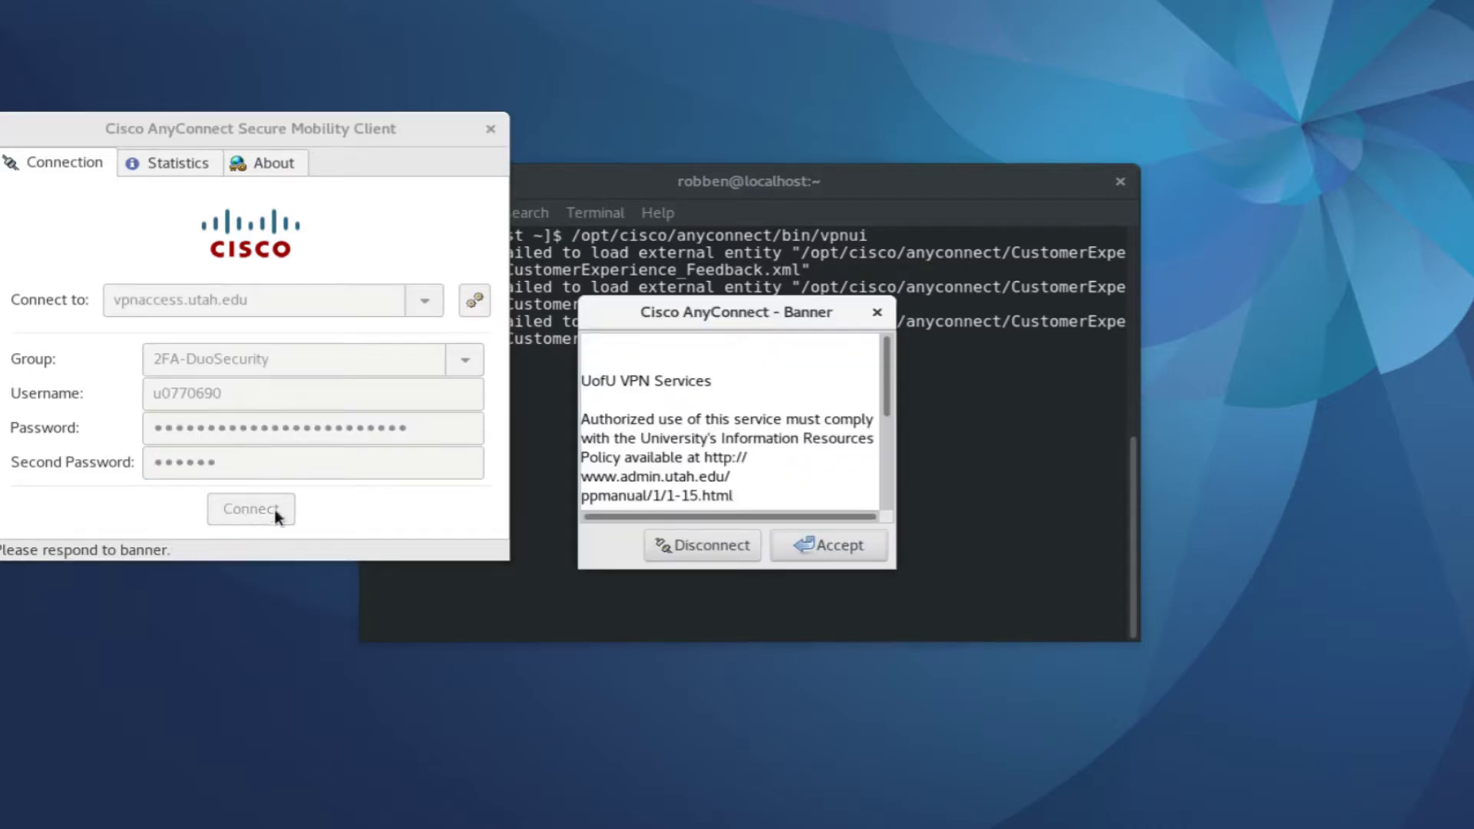
Review the usage banner and accept it to finish connecting
scroll(625, 464, down, 3)
click(737, 405)
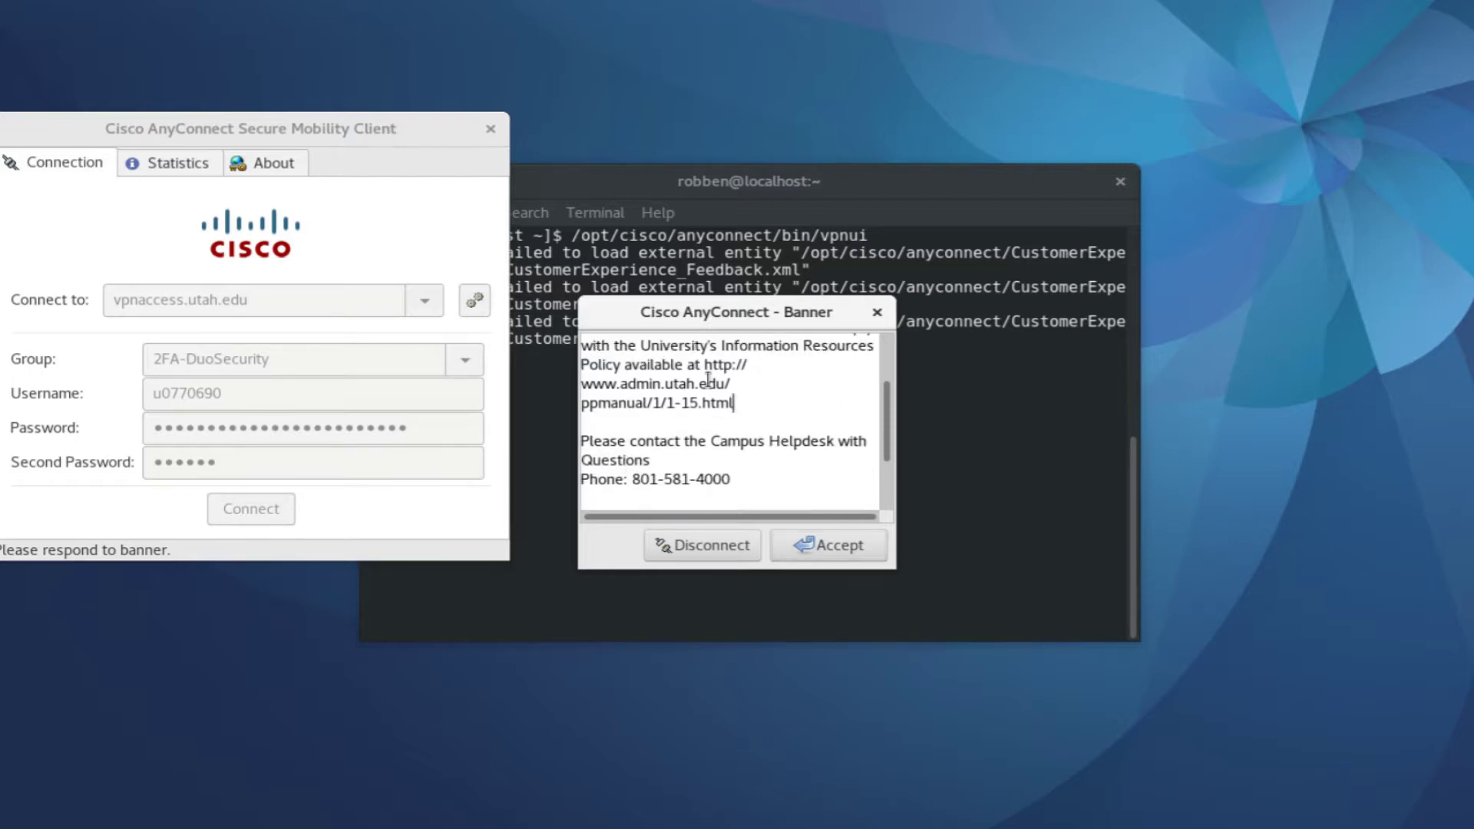
shift+click(706, 367)
click(717, 434)
click(802, 545)
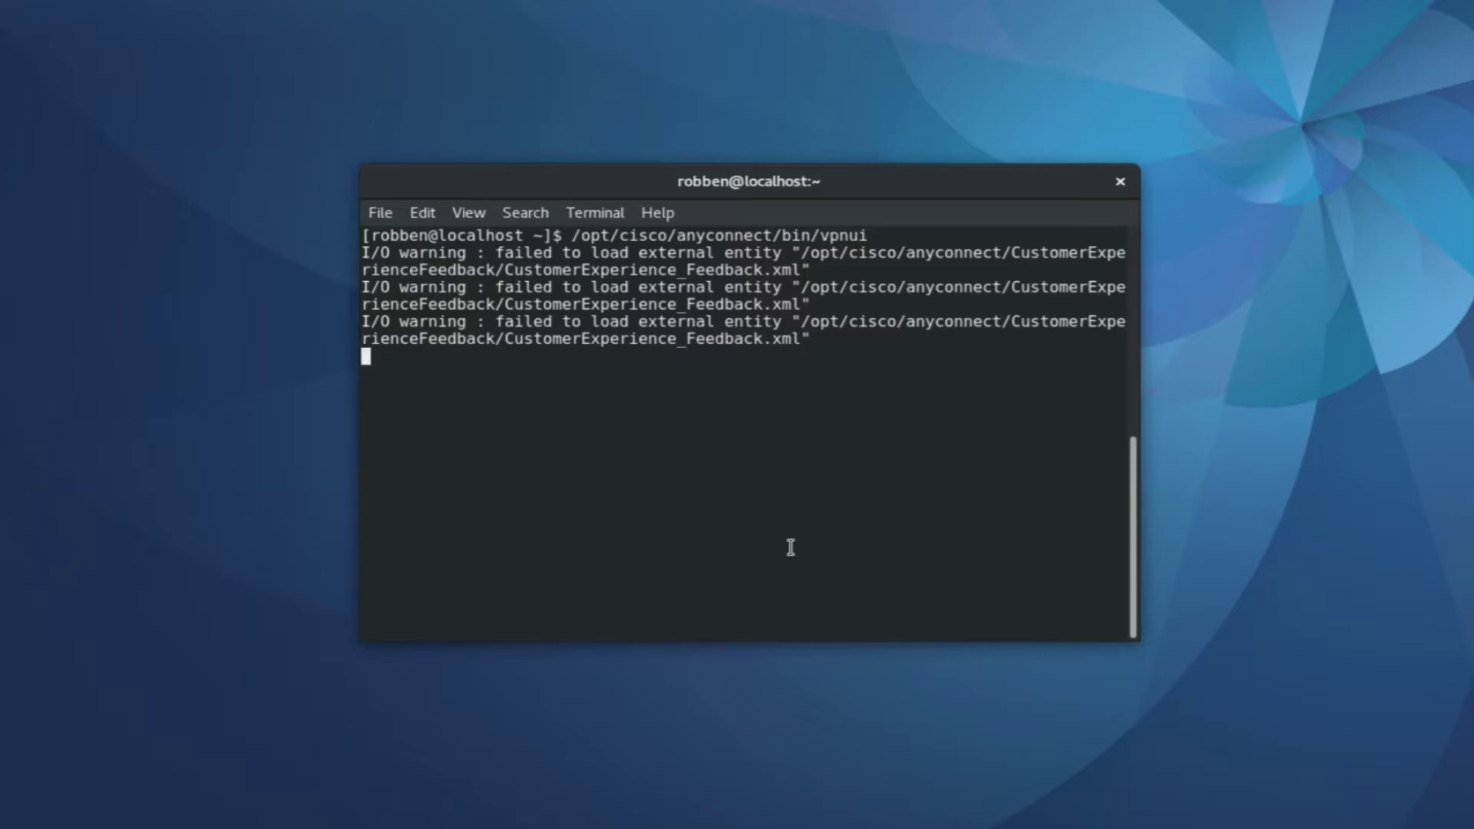
Switch to Firefox and open the portal's AnyConnect page
key(super)
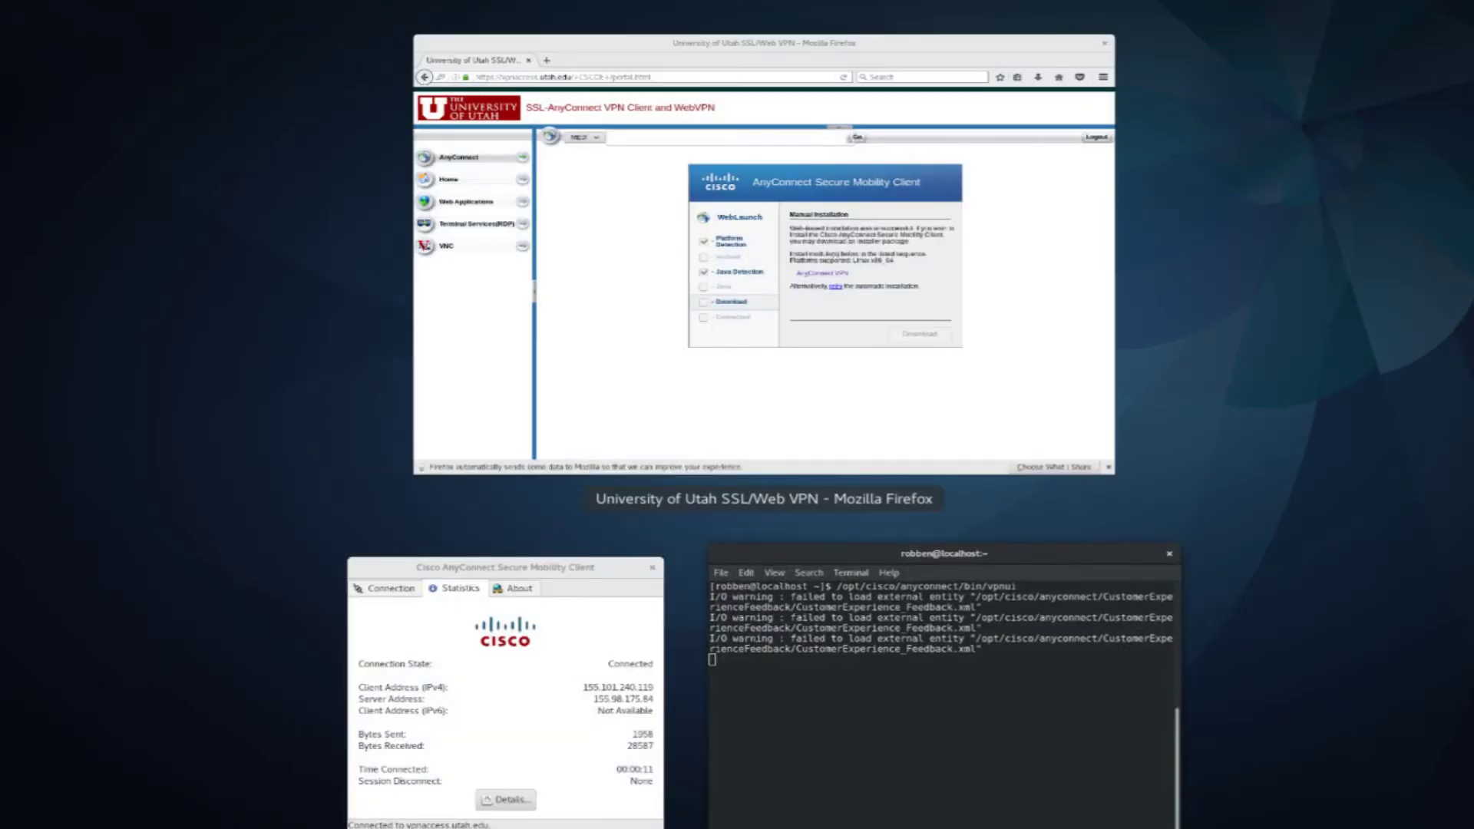
click(496, 150)
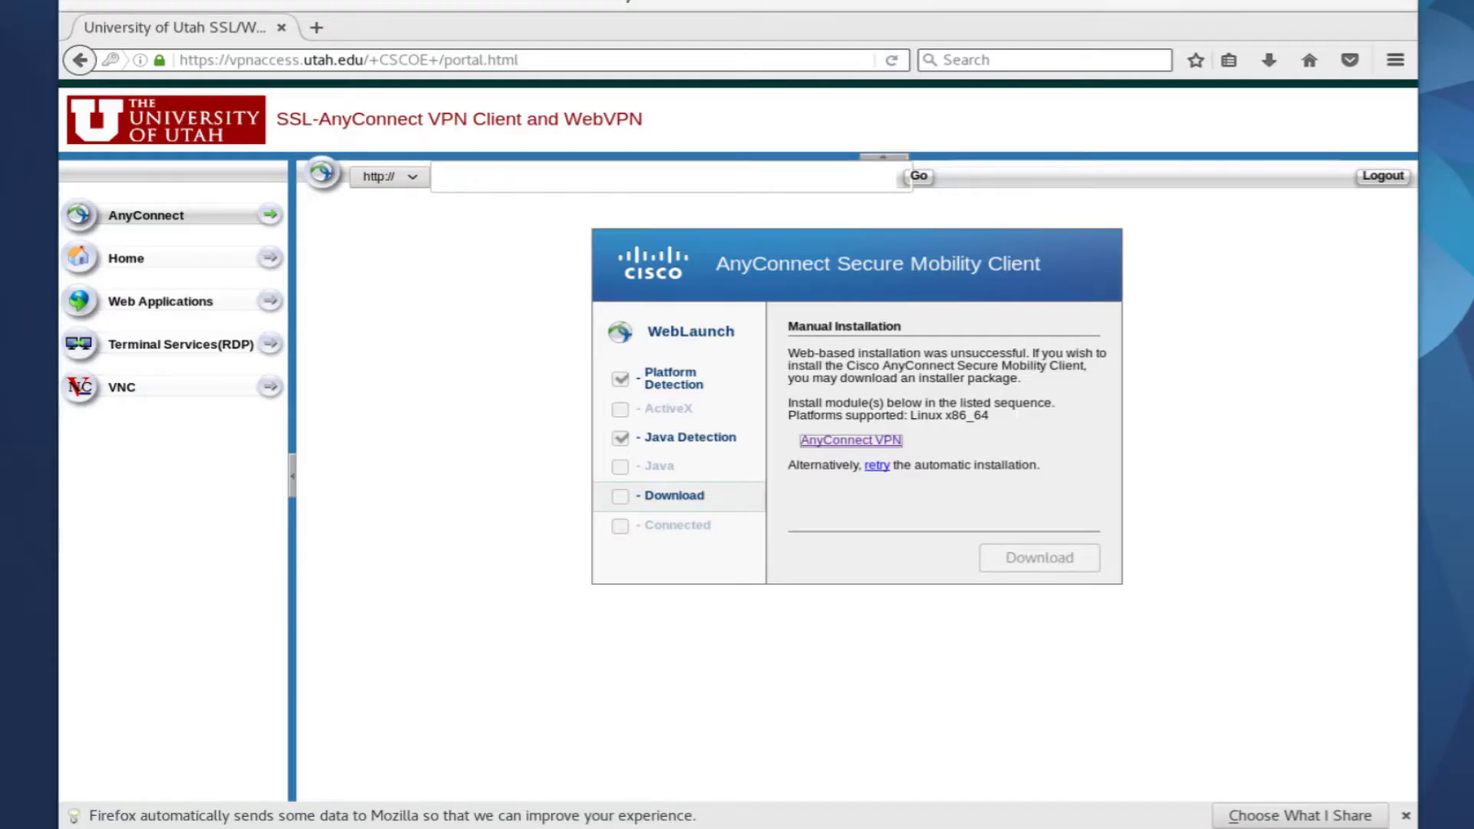
click(218, 219)
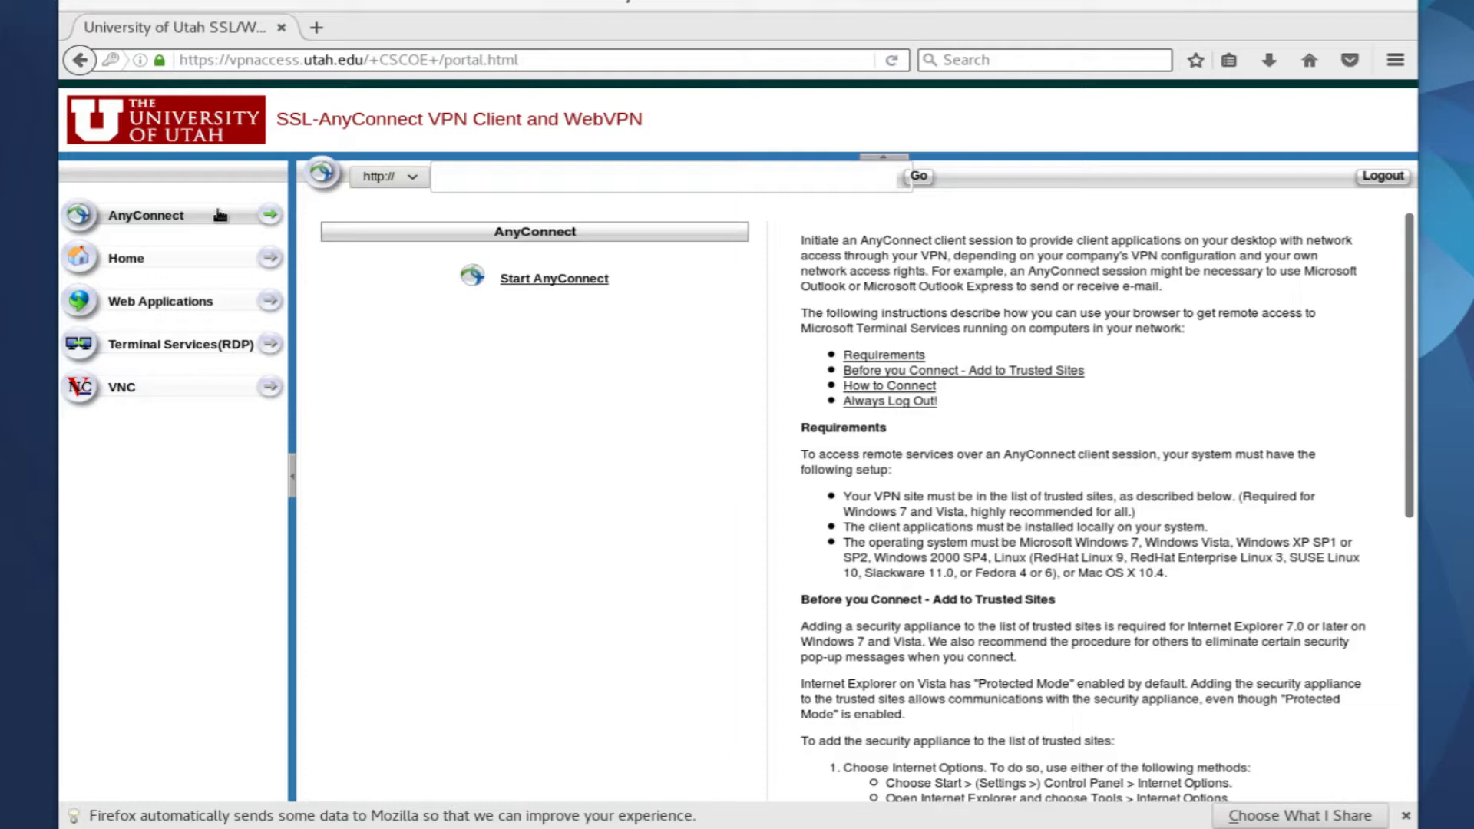
Load chpc.utah.edu in a new browser tab
key(ctrl+t)
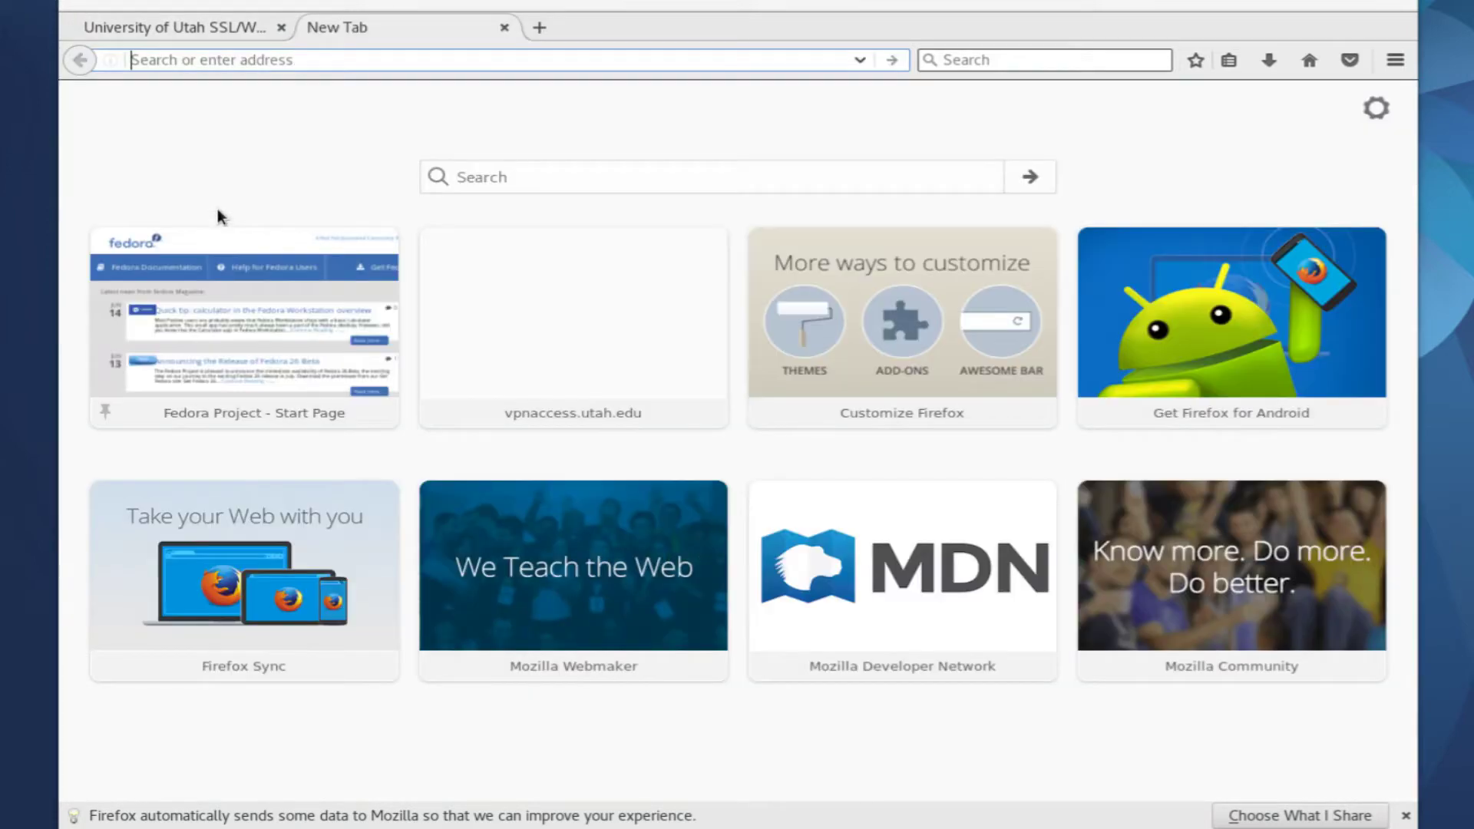
text(chpc.utah.edu)
key(Return)
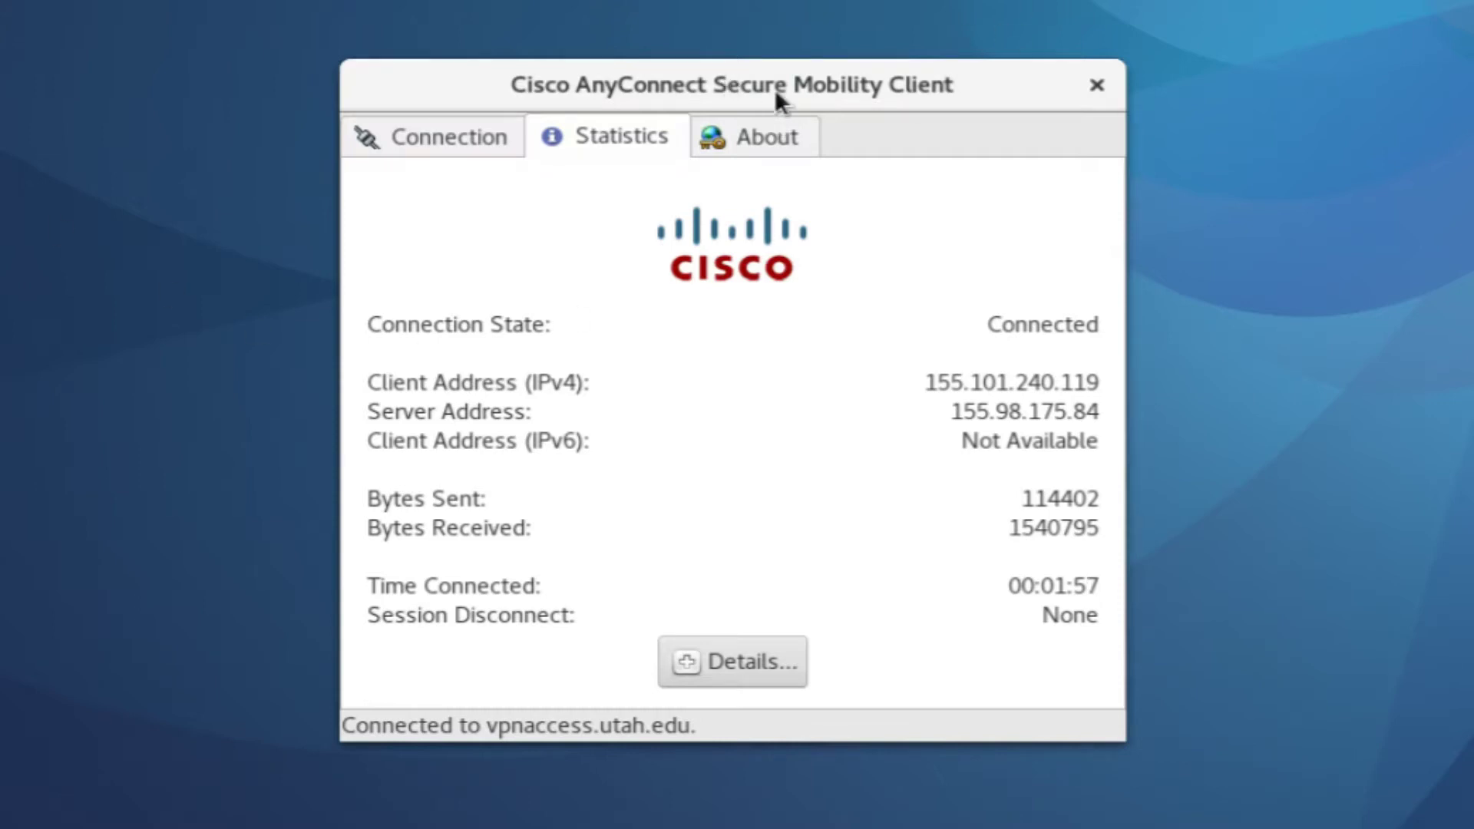
Disconnect the AnyConnect session from the Connection view and close the client window
click(463, 135)
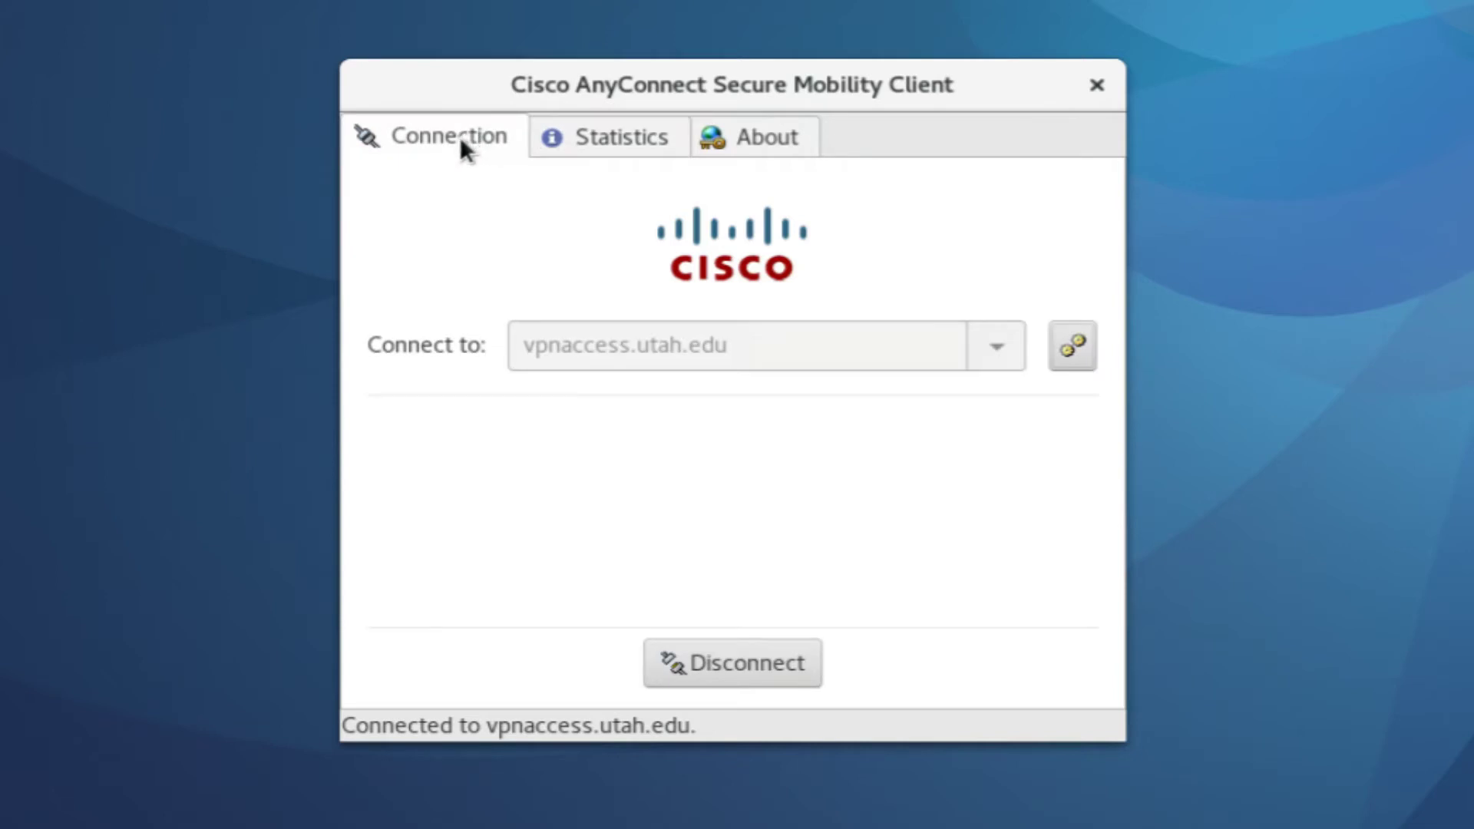
click(740, 668)
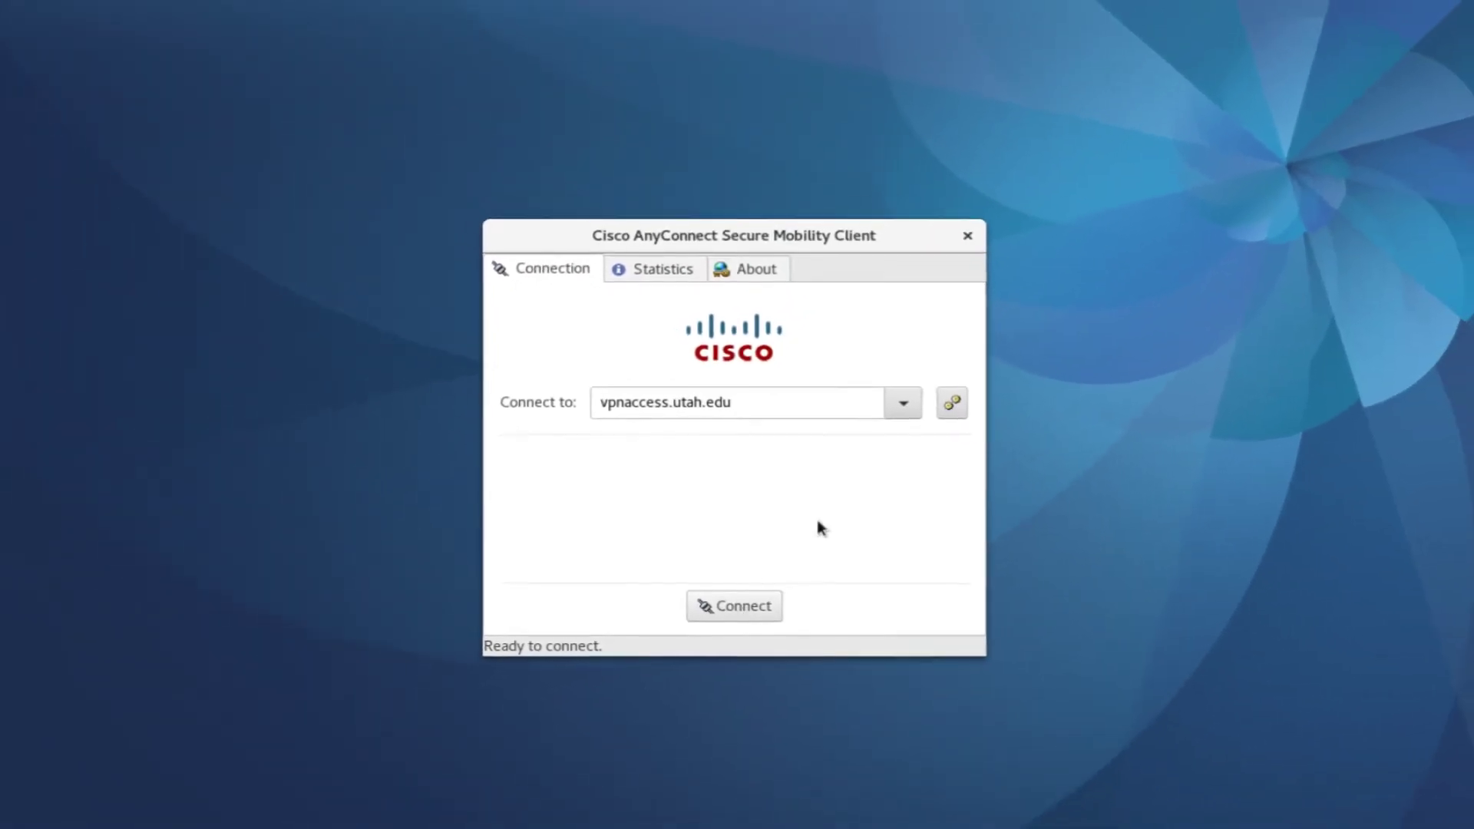
click(968, 235)
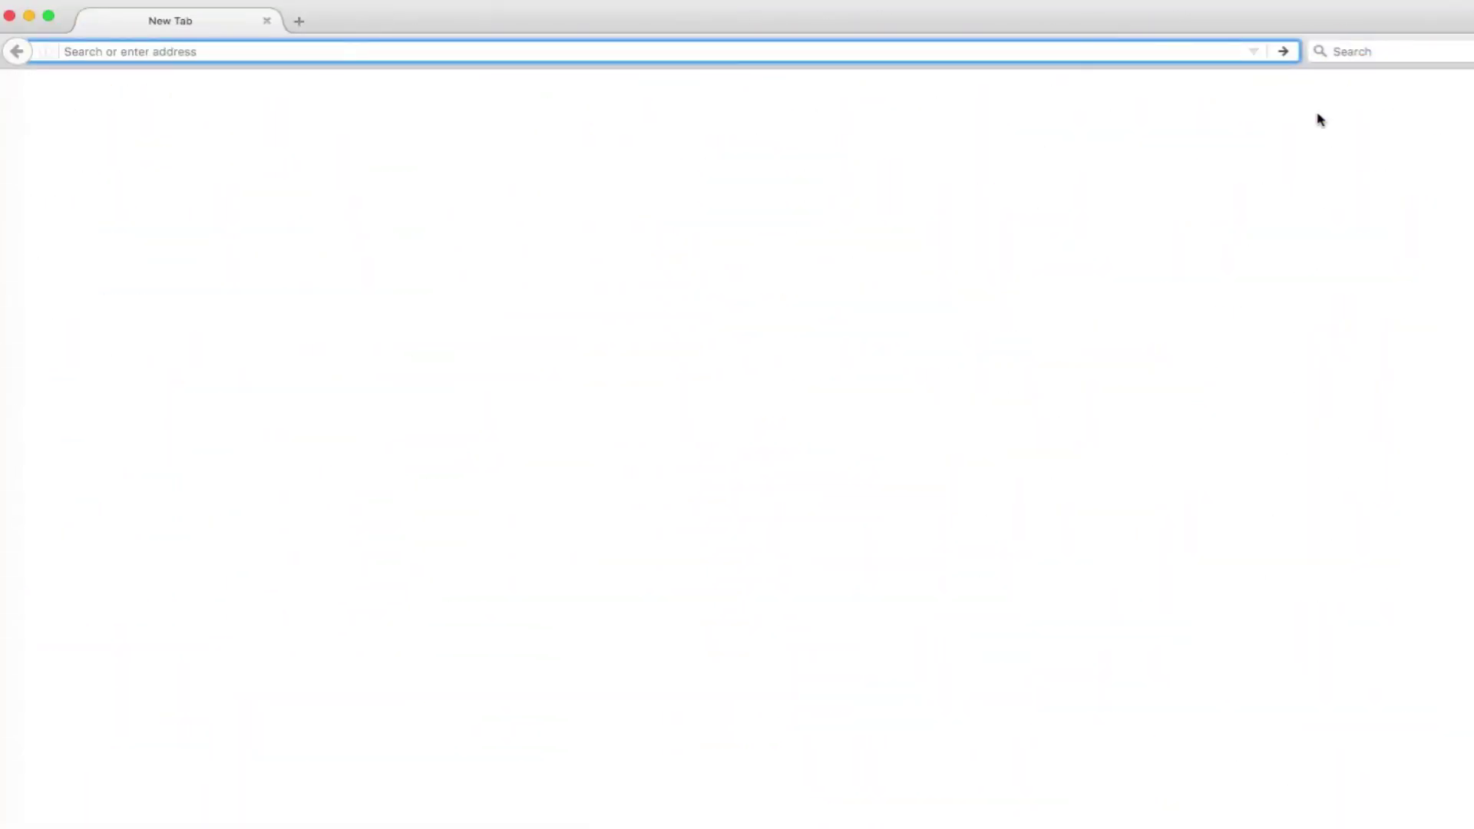
Go to vpnaccess.utah.edu and keep 2FA-DuoSecurity as the login group
text(vpnaccess.utah.edu/)
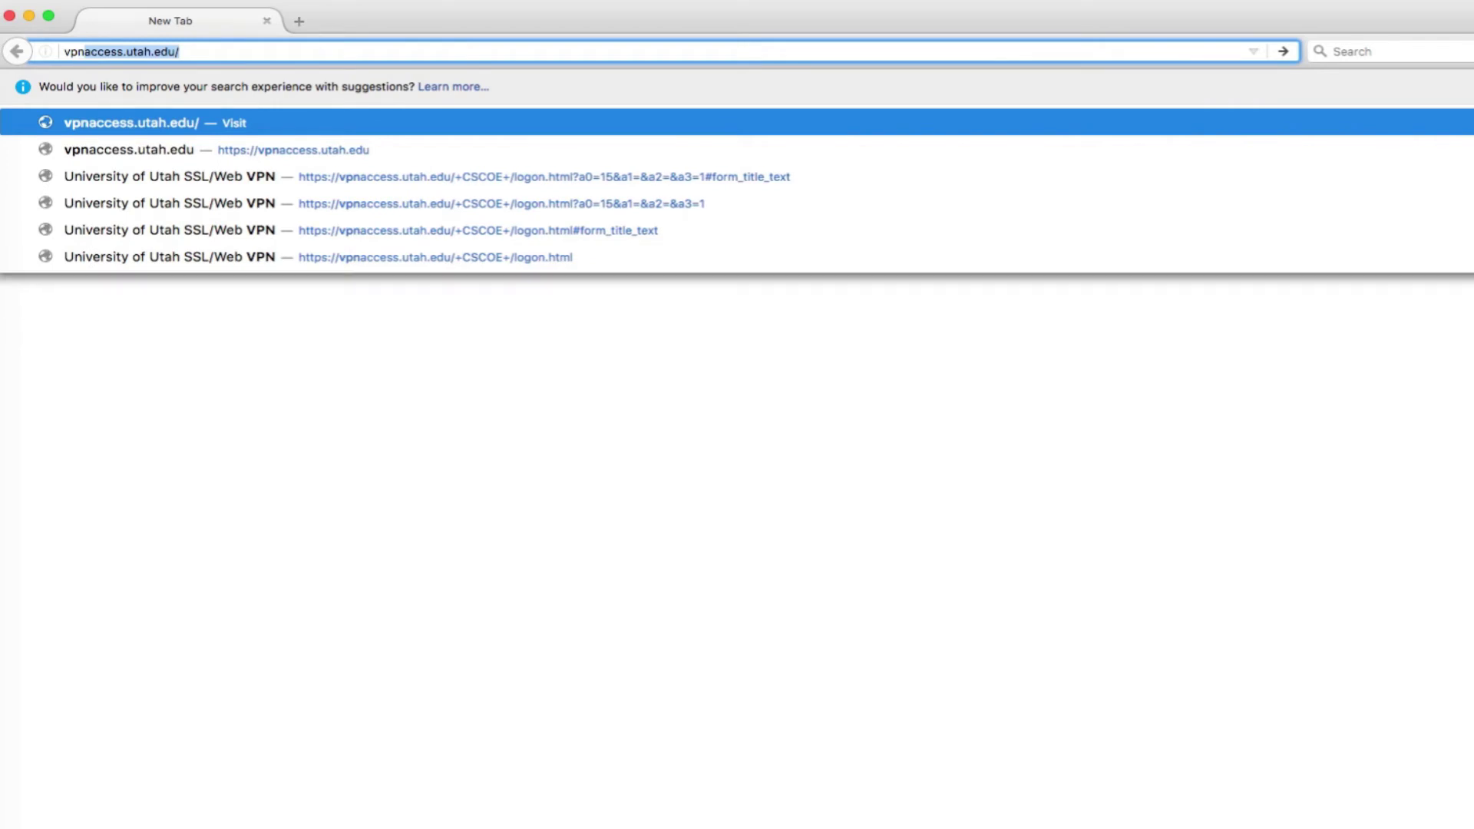
key(Return)
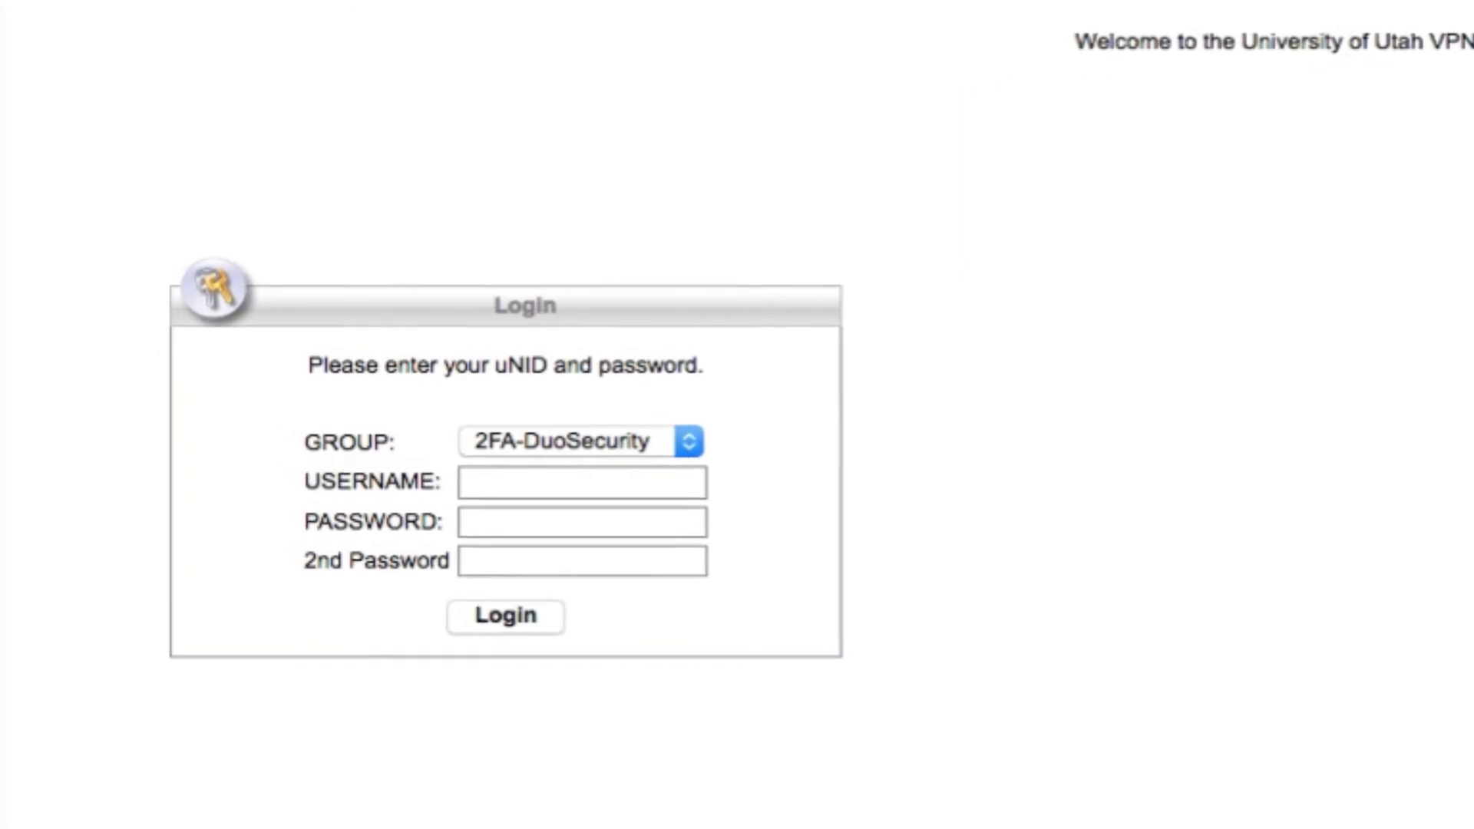
click(520, 442)
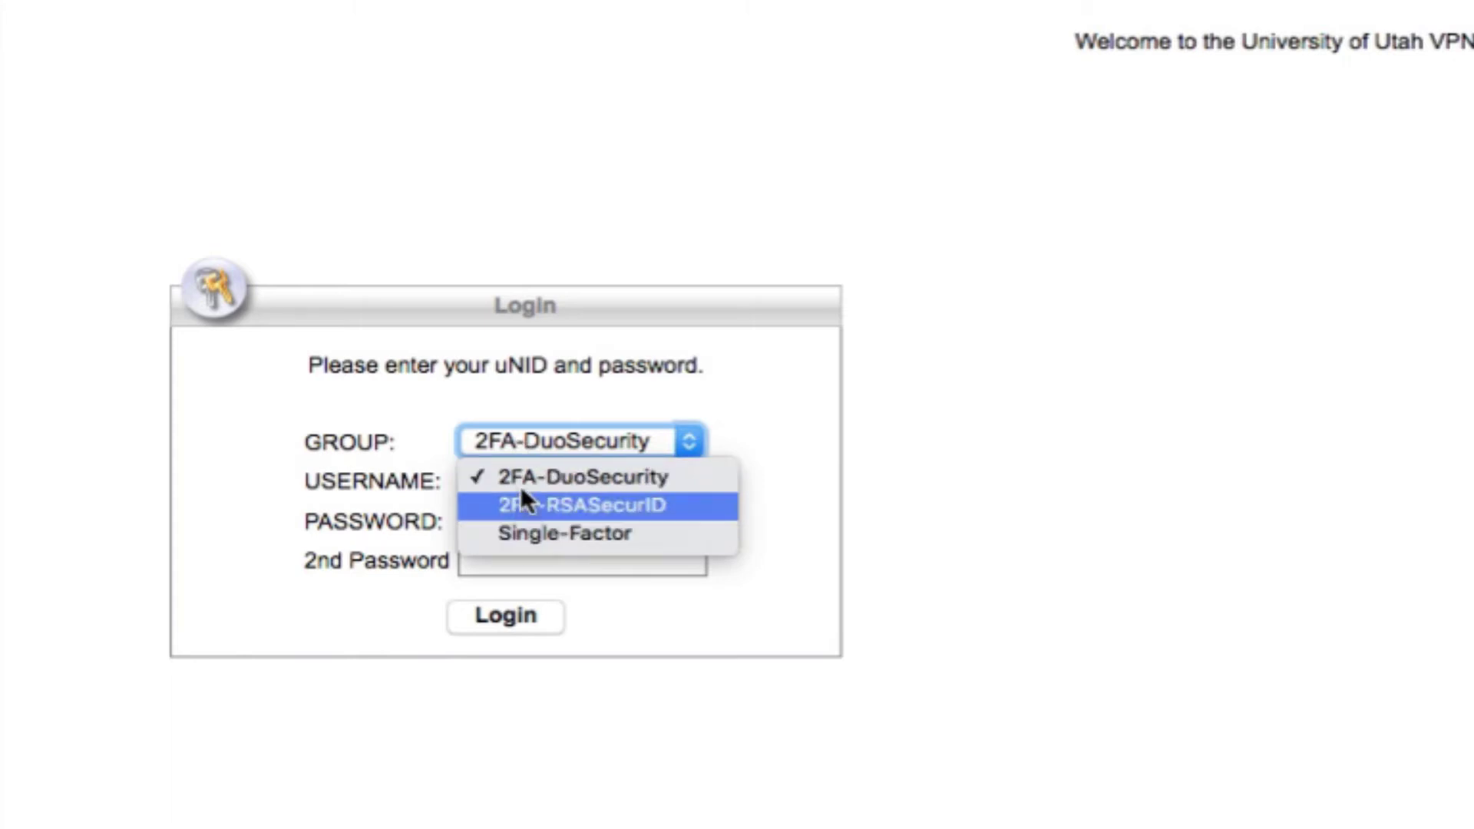
click(520, 476)
Fill in the uNID username, password and Duo second password
click(530, 482)
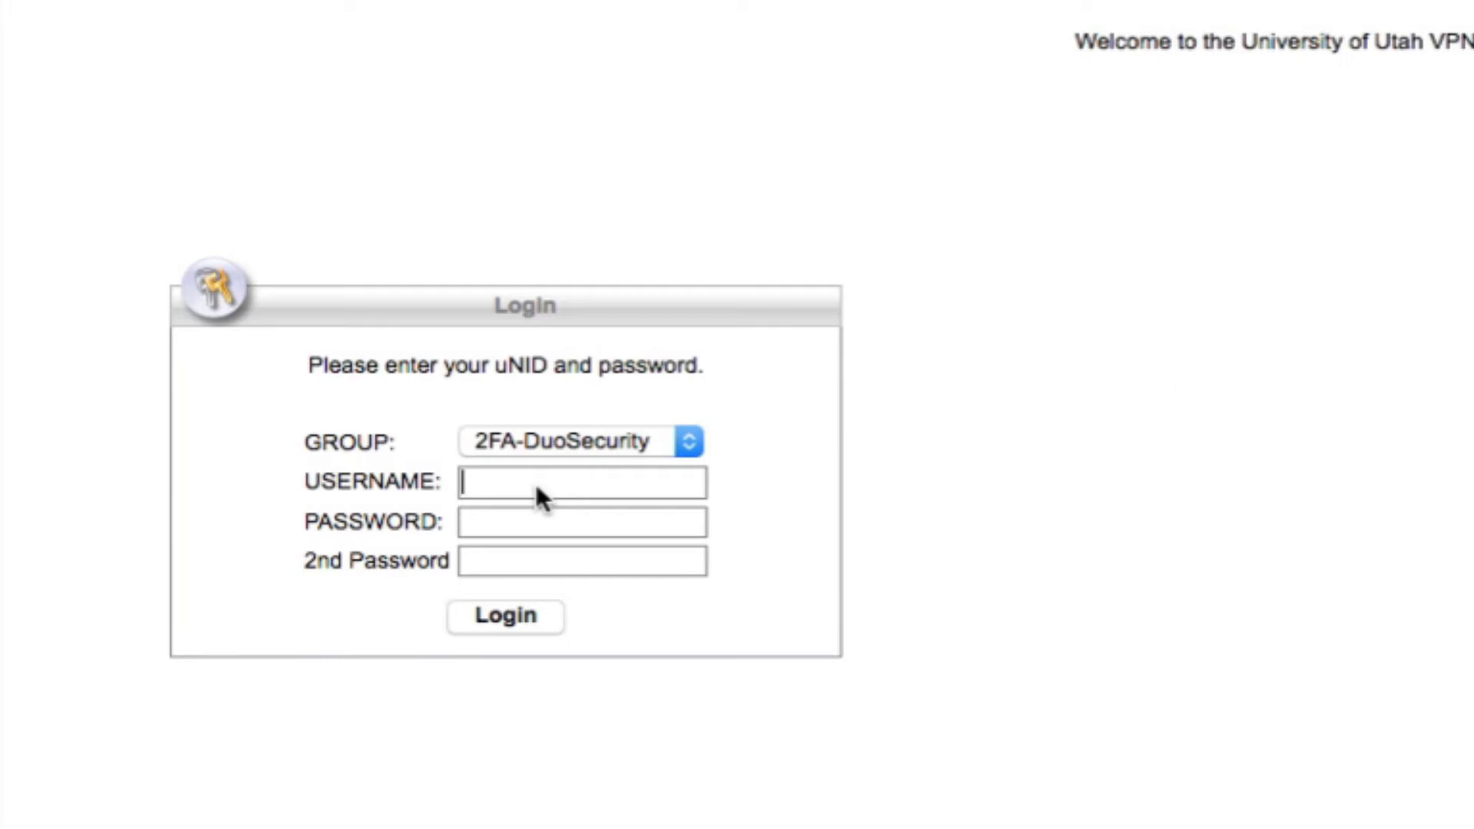
text(u0770690)
key(Tab)
text(••••••••••••••••••••••••••)
click(465, 561)
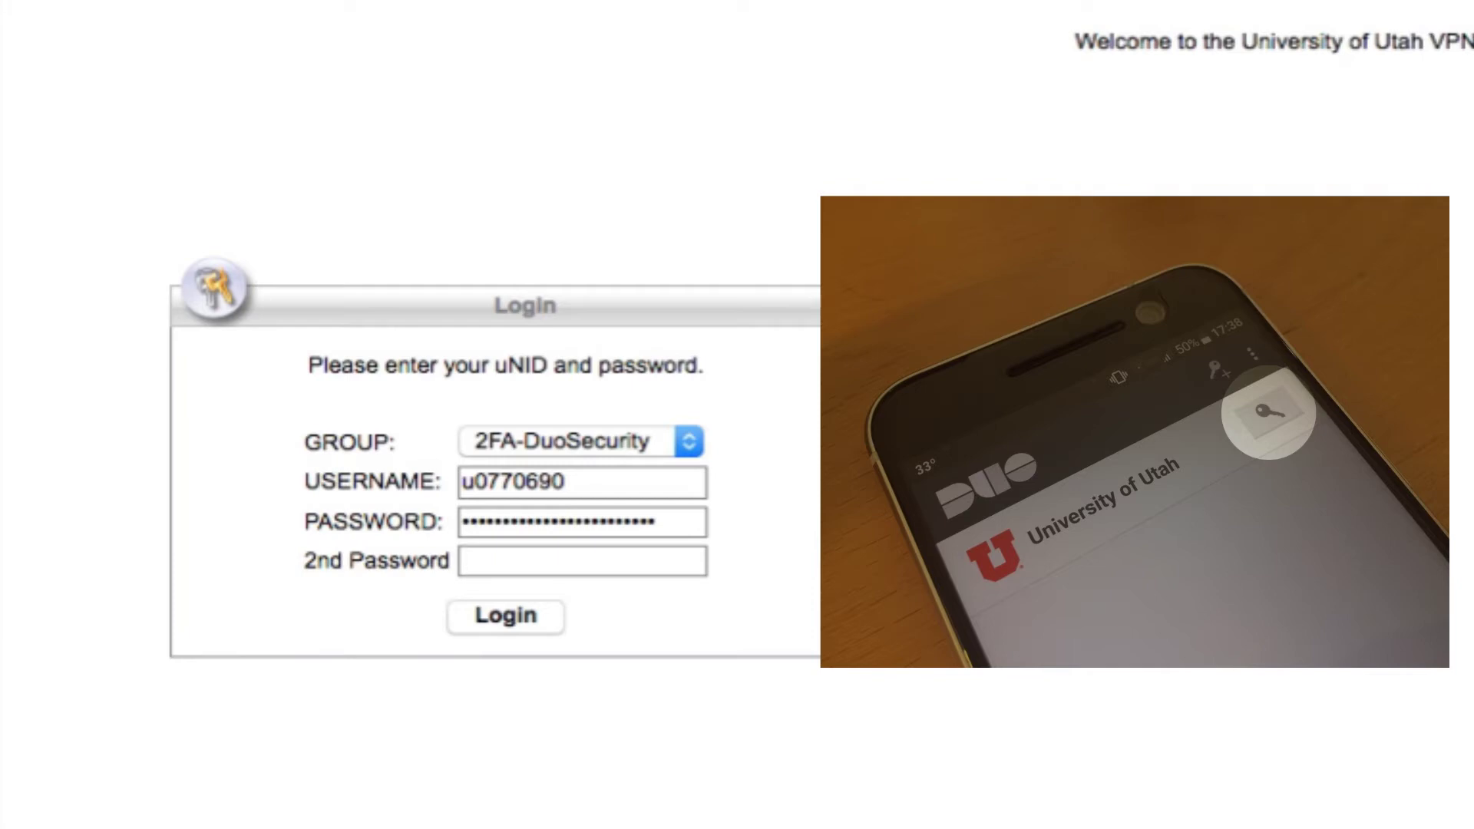
text(••••••)
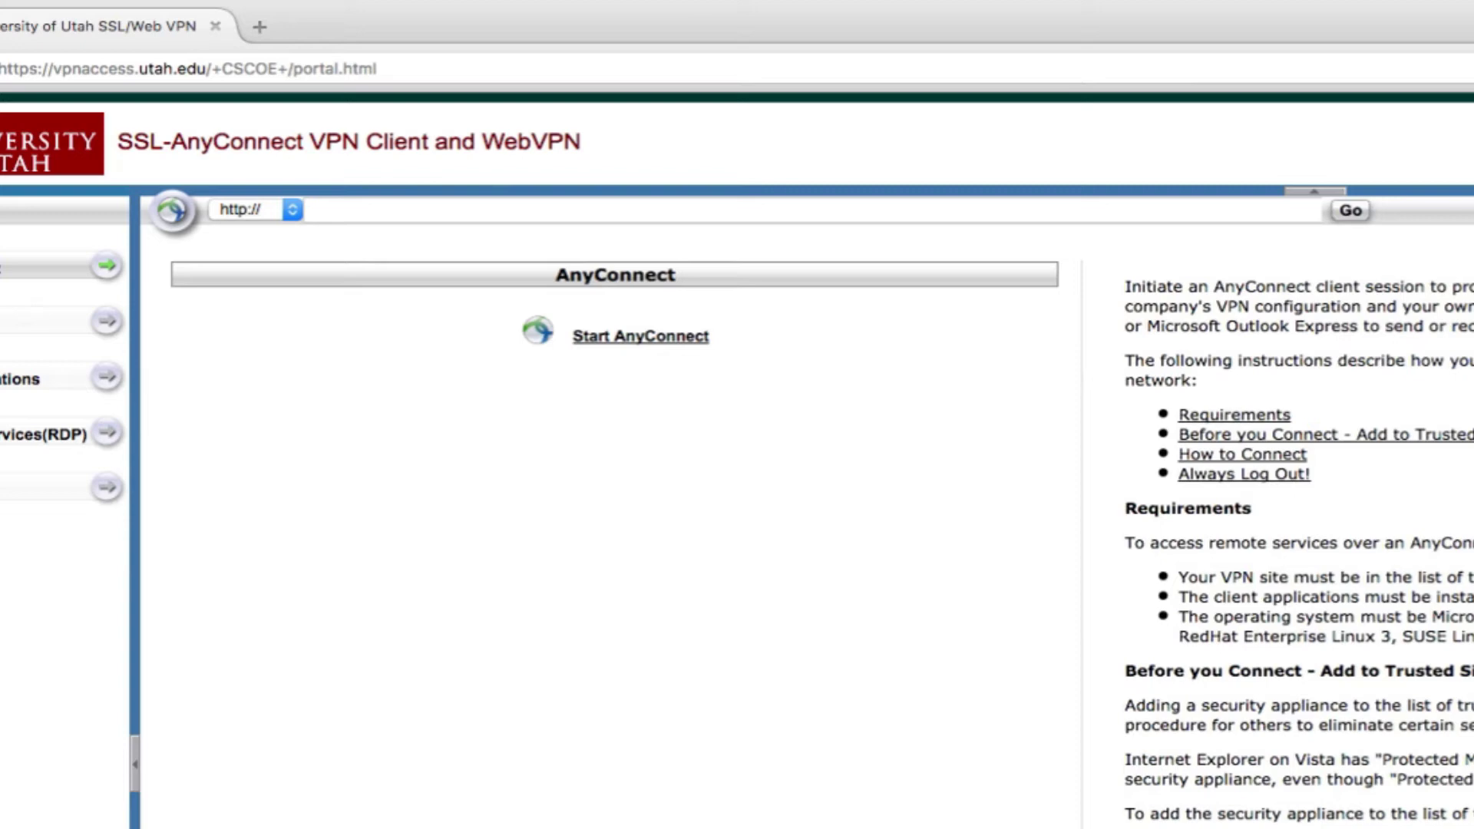
Download the macOS AnyConnect 4.4.03034 installer and open its disk image
click(621, 337)
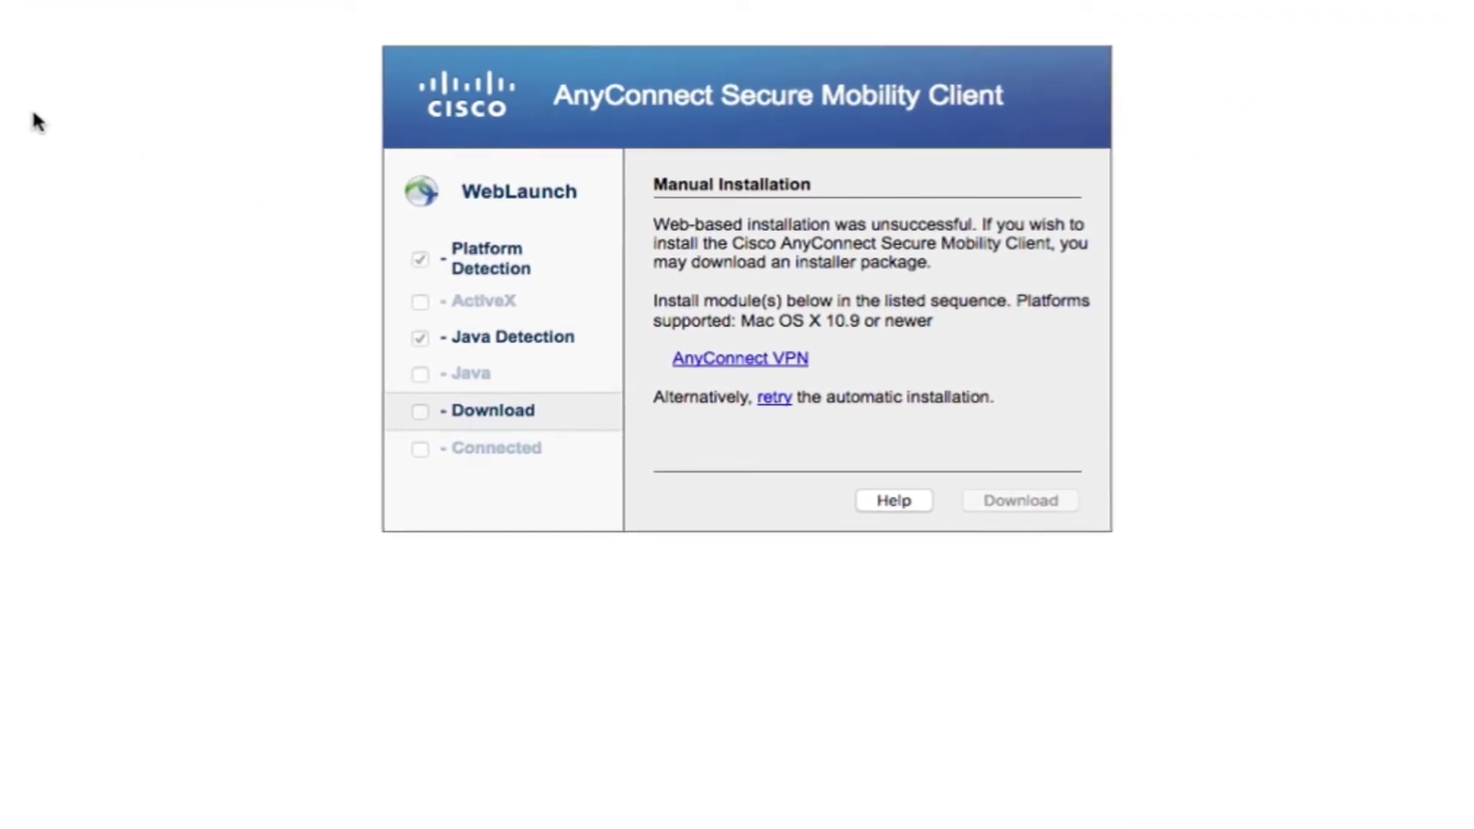
click(749, 360)
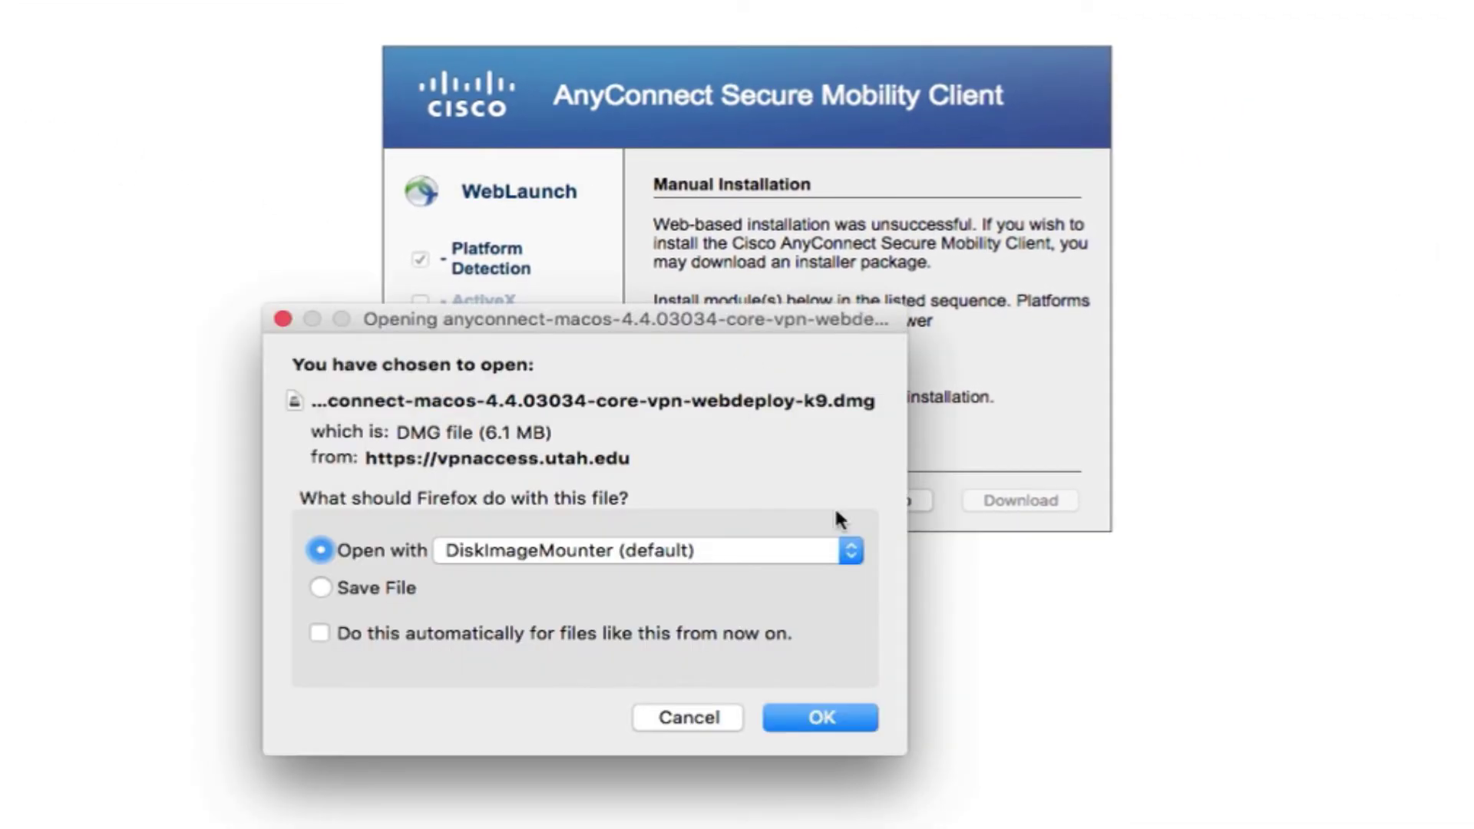
click(818, 716)
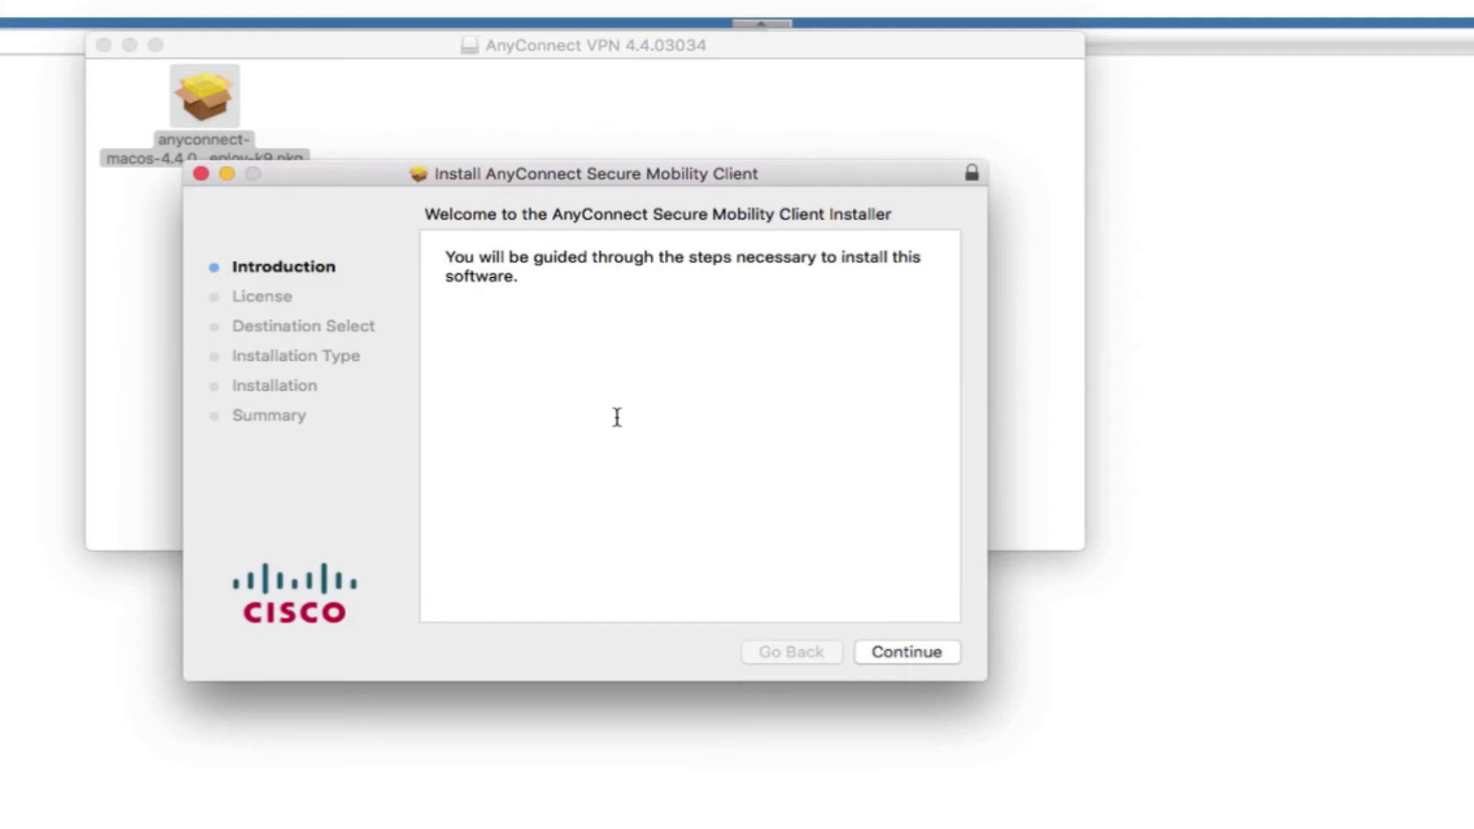
Advance past the introduction, scroll through the software licence, and agree to it
click(895, 658)
click(895, 657)
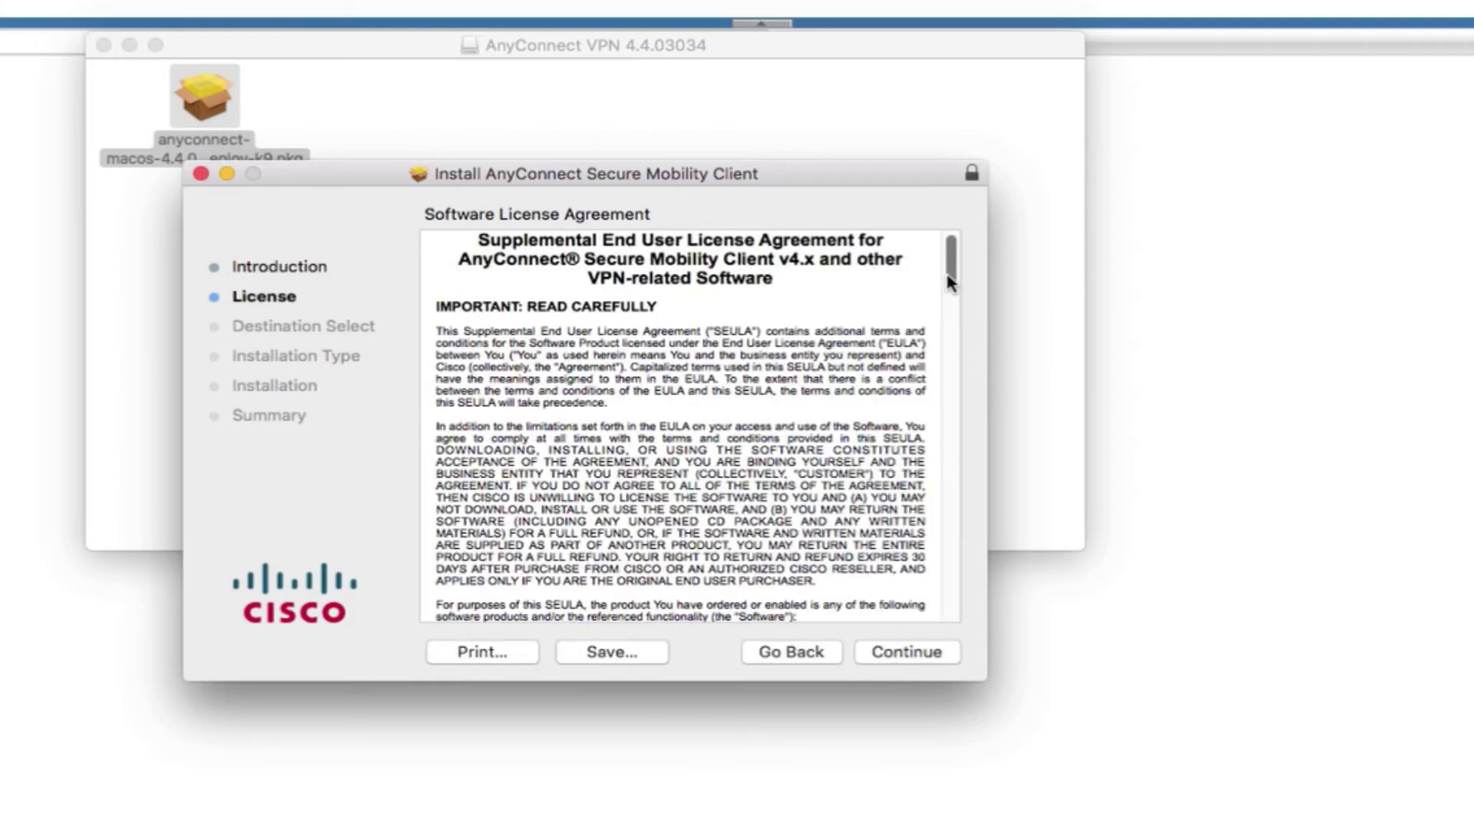
drag(950, 279, 980, 615)
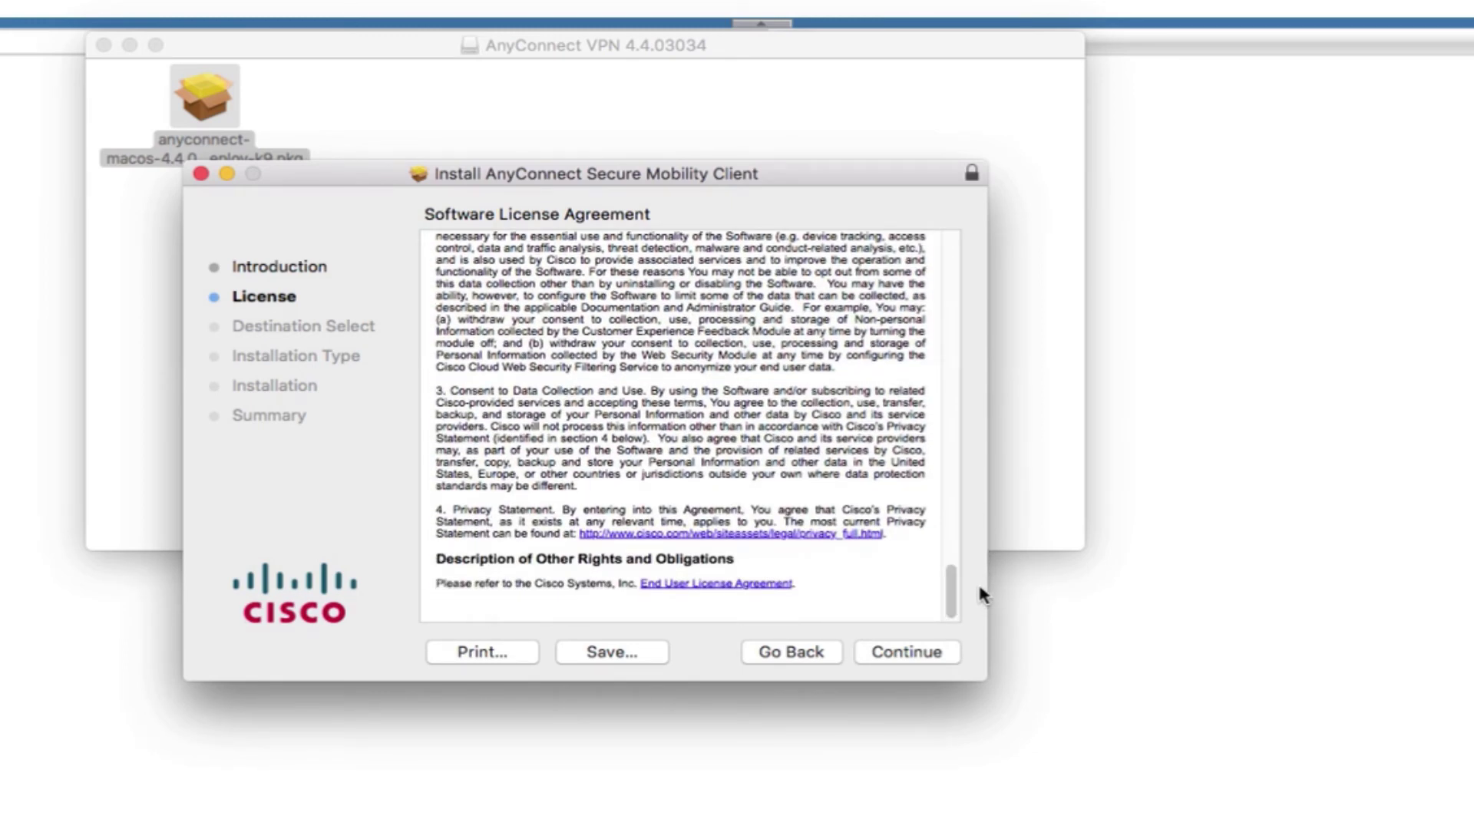
click(926, 651)
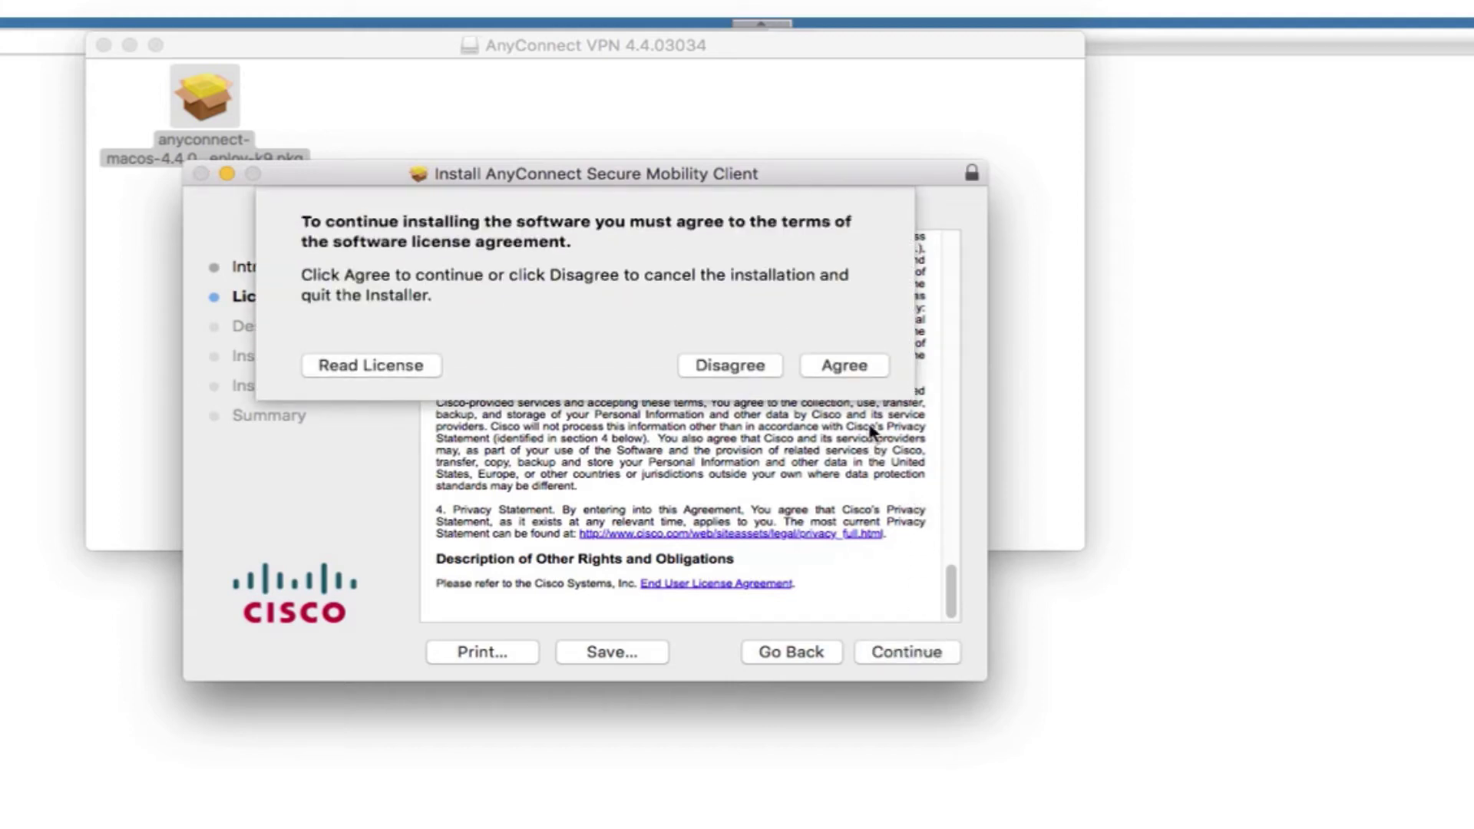
click(855, 371)
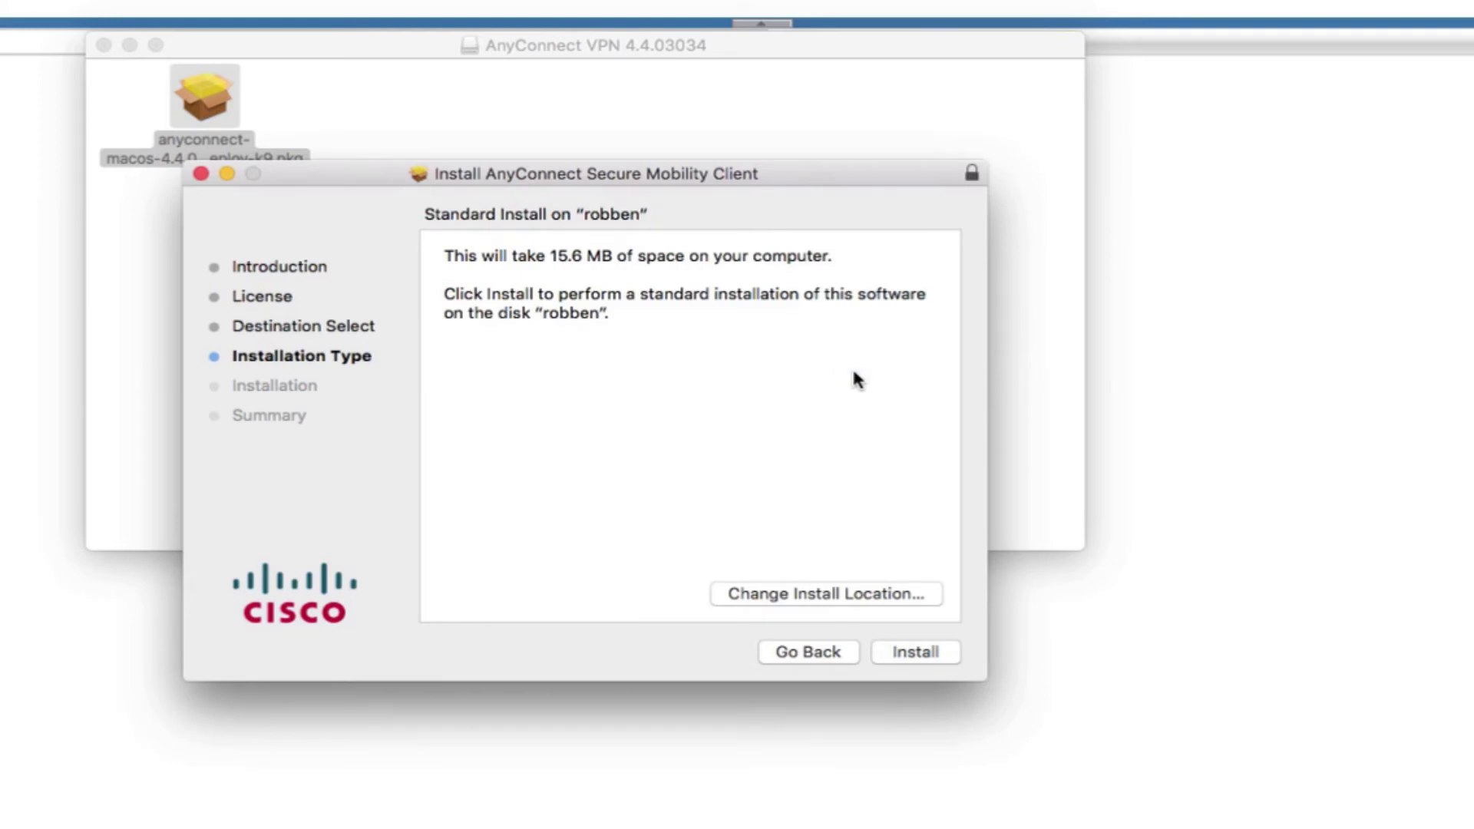
Run the standard install with the admin password, then close the finished installer
click(931, 654)
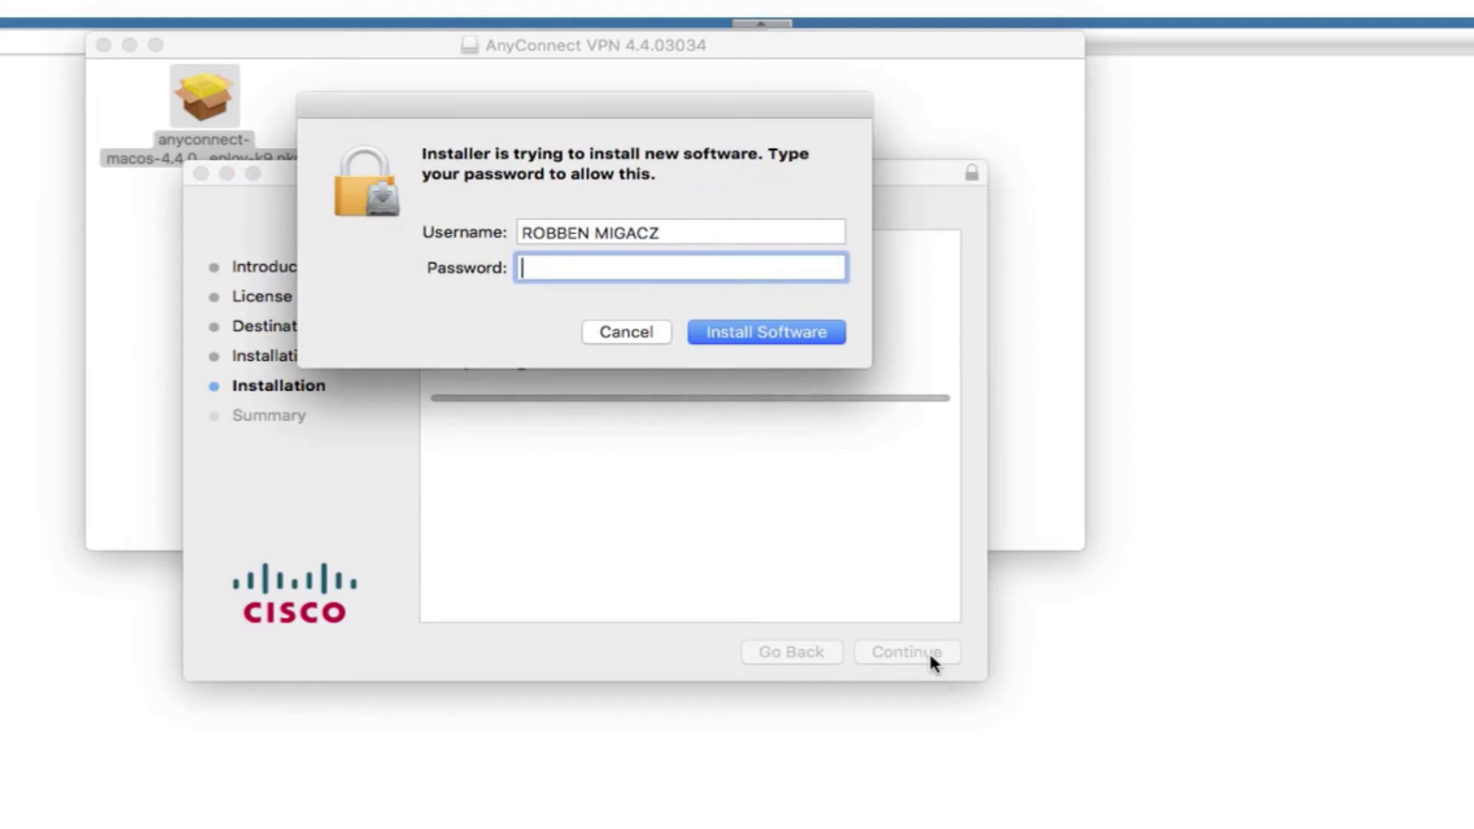
text(••••••••••••••••••••••••)
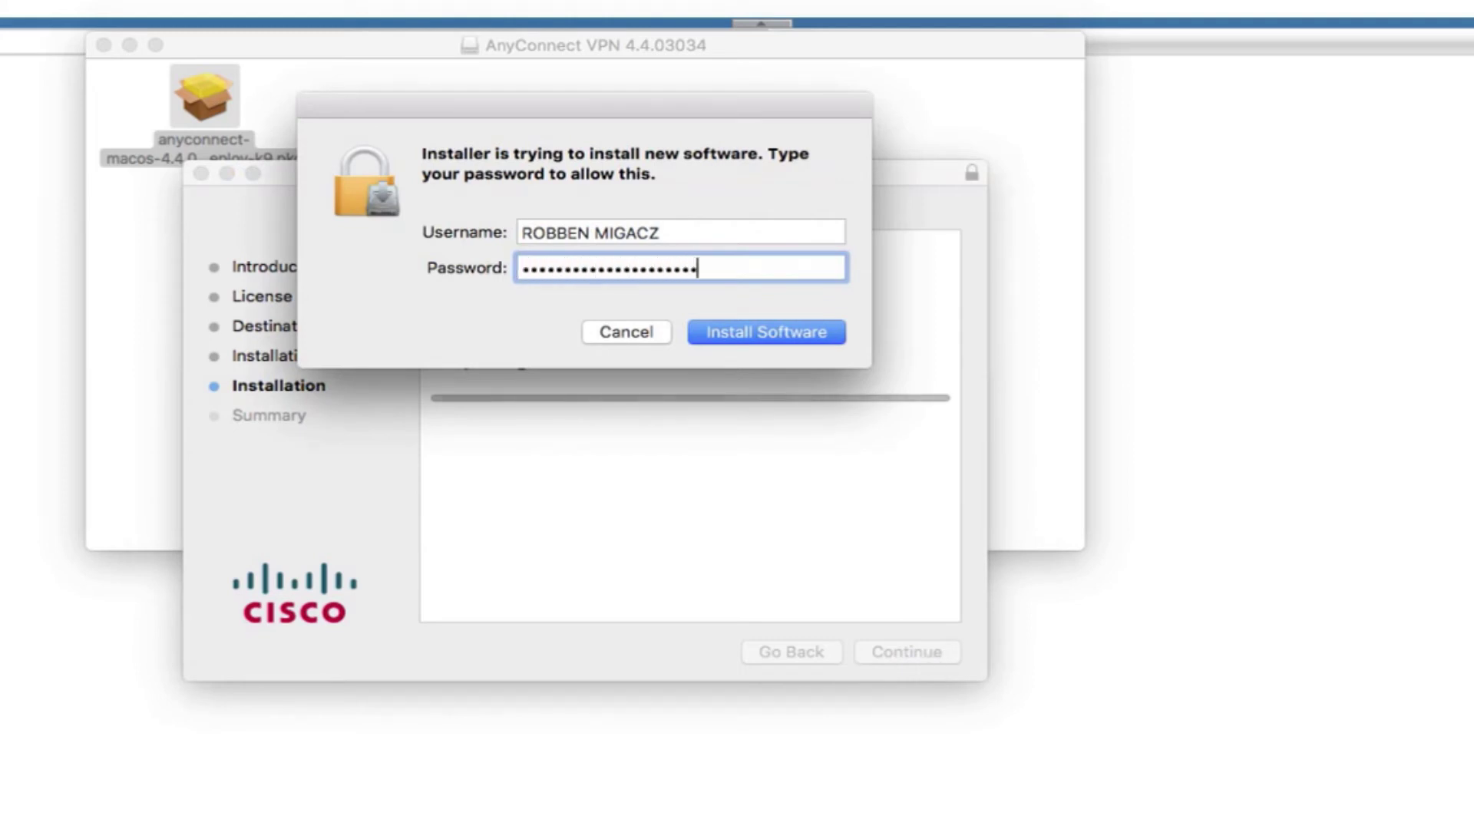
key(Return)
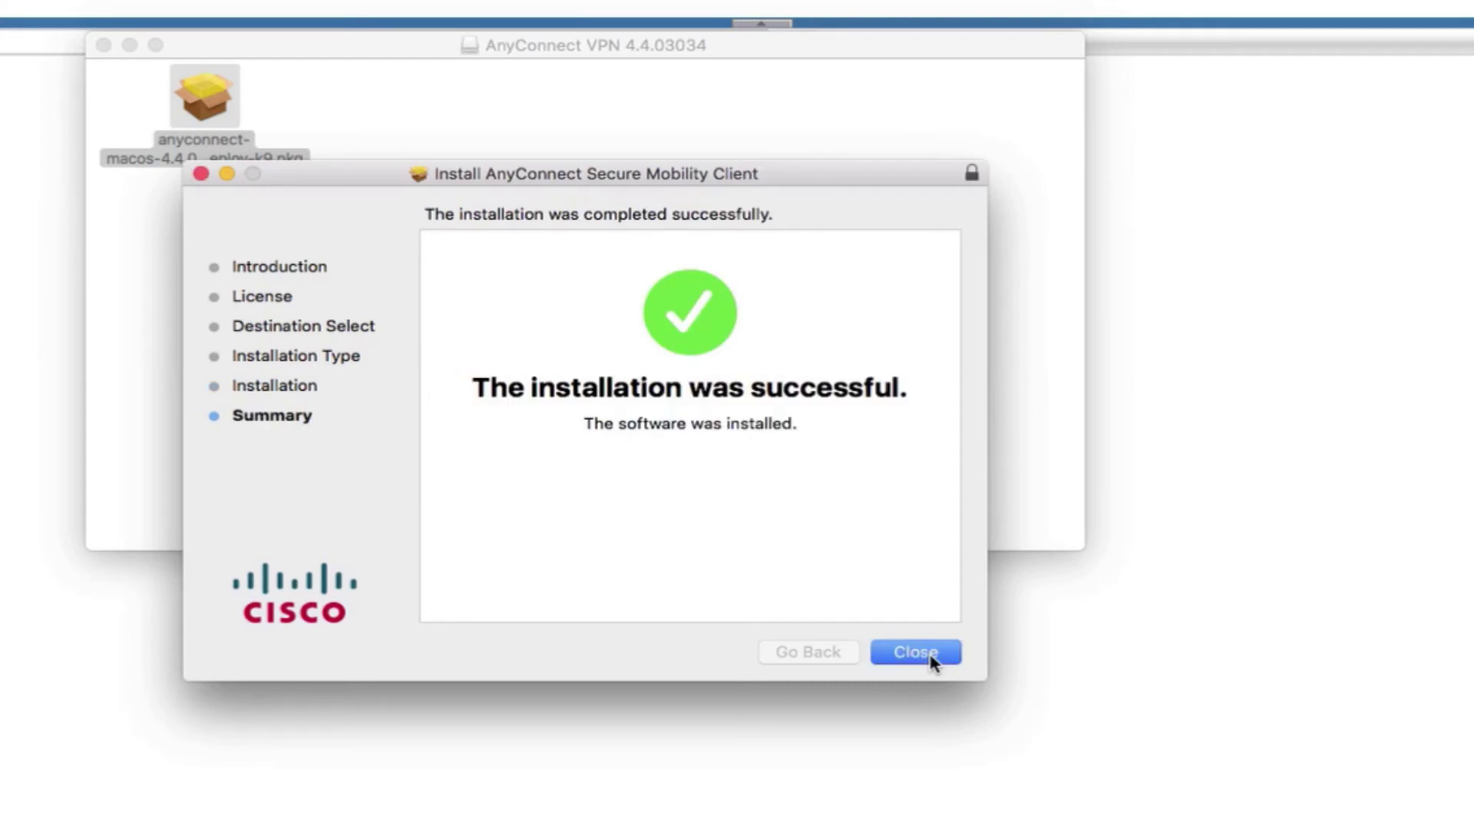
click(916, 653)
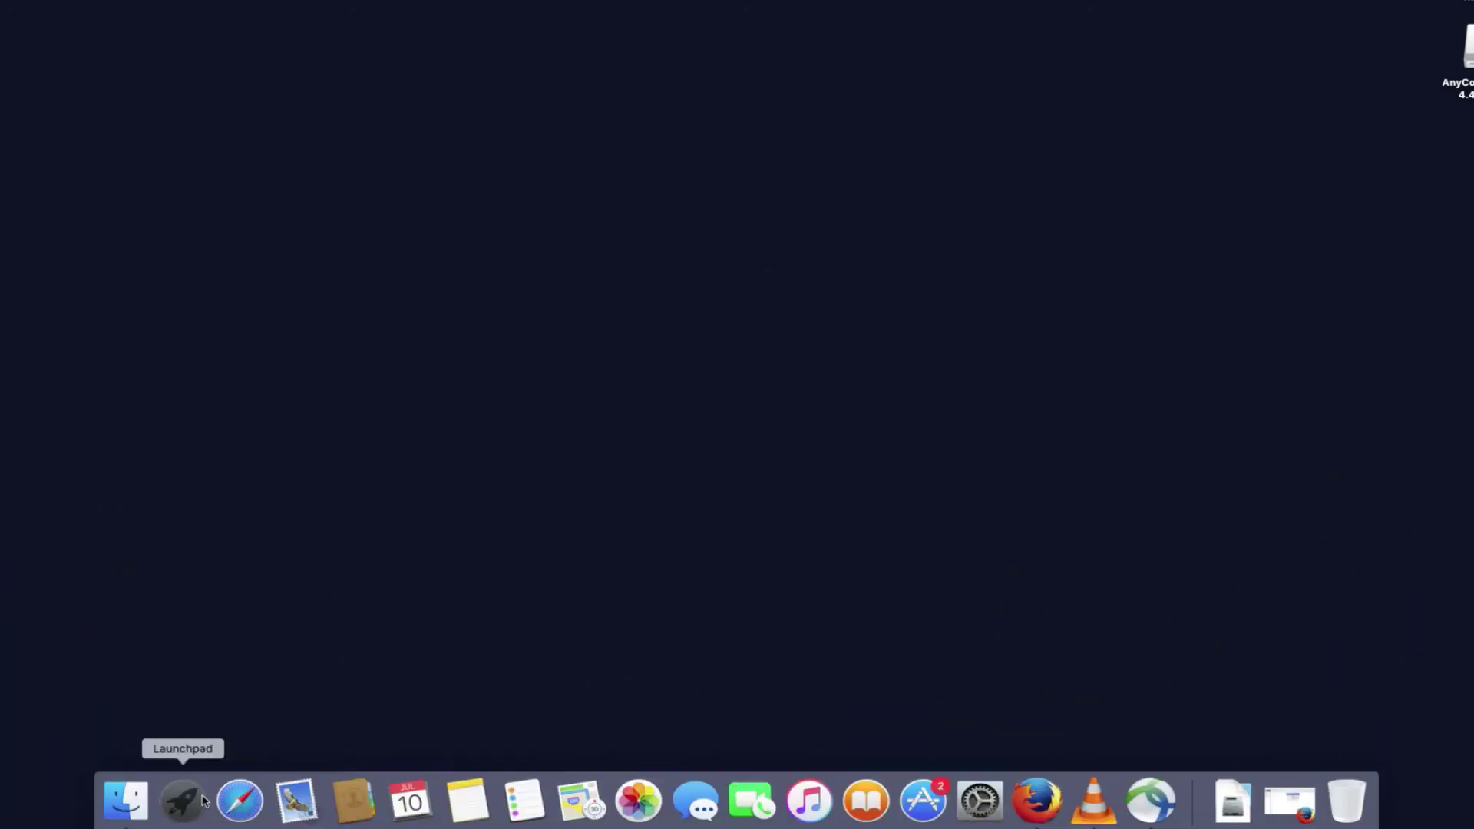
Launch Cisco AnyConnect from Launchpad and start connecting to vpnaccess.utah.edu
click(203, 801)
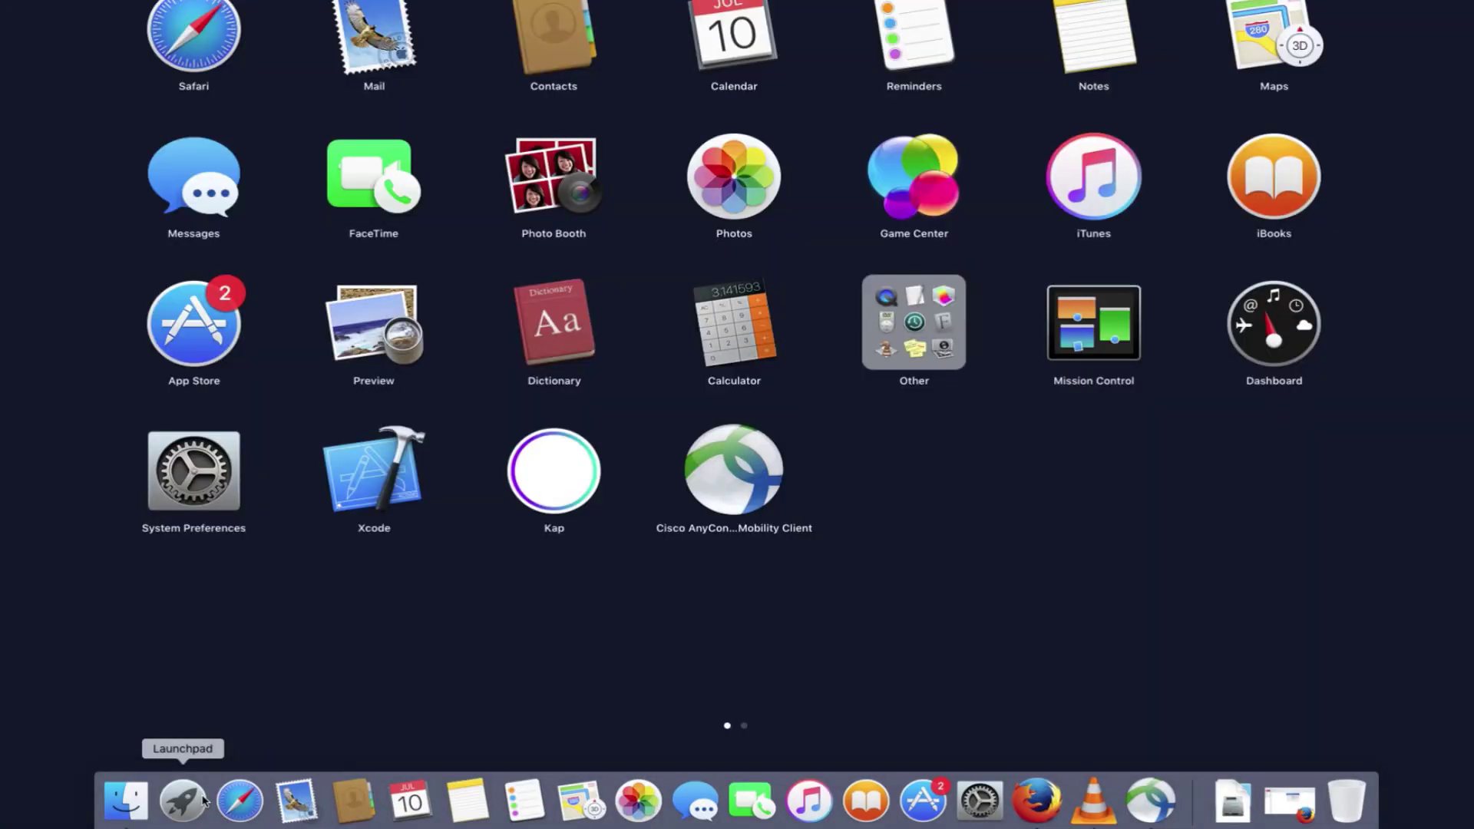
click(739, 513)
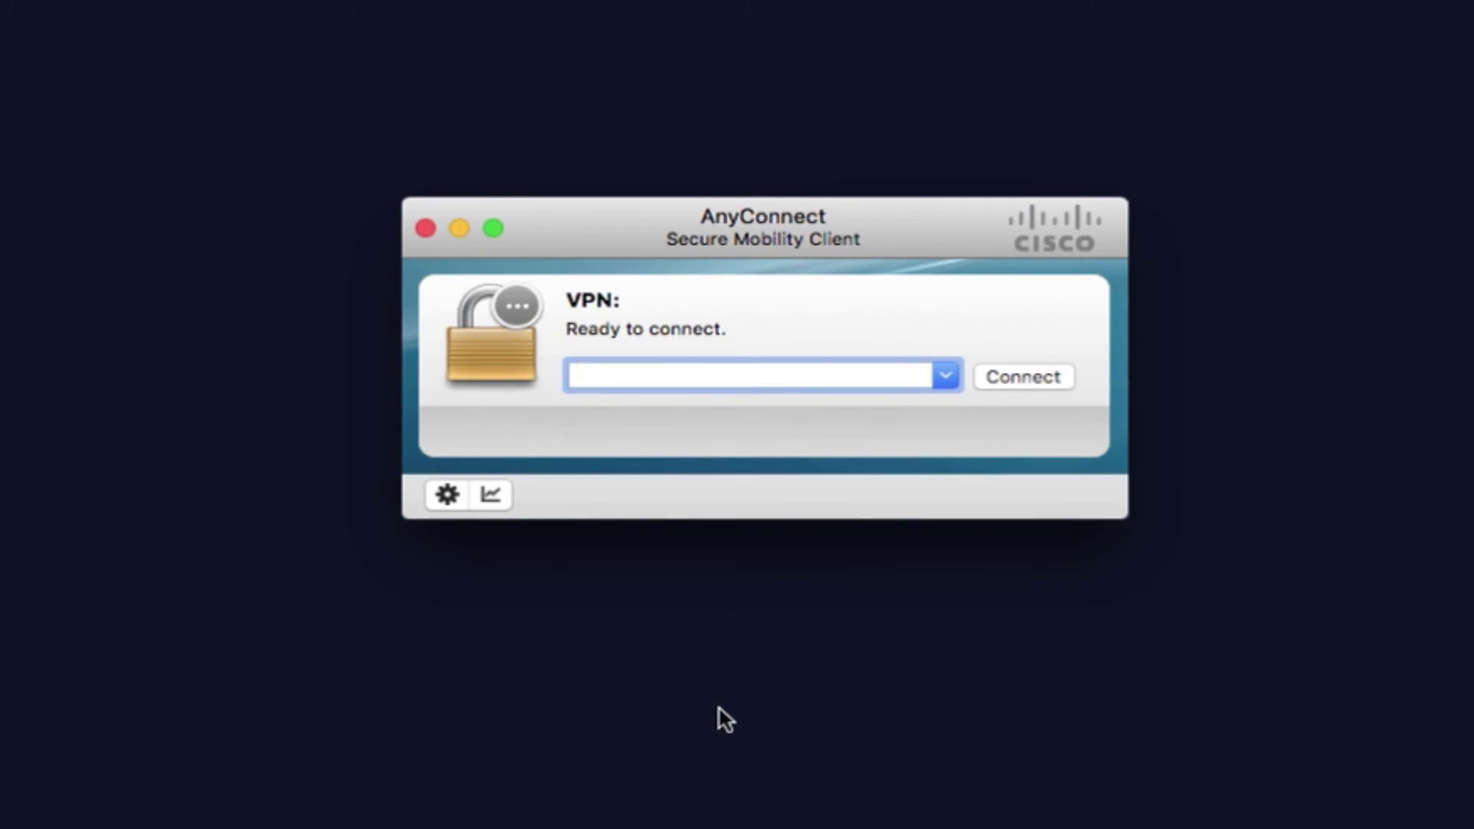
text(vpnad)
text(cess.utah.edu)
key(Return)
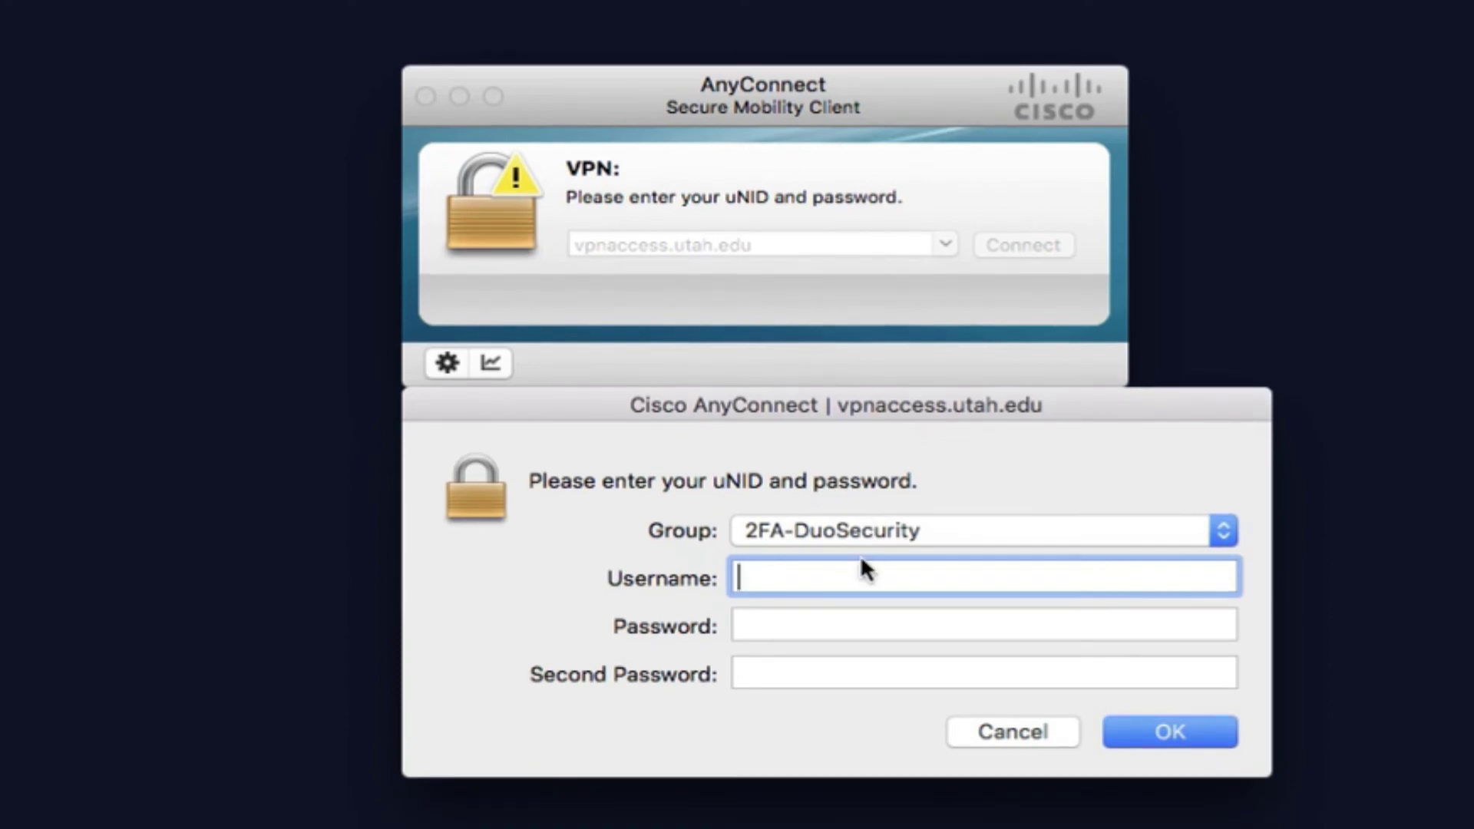
Keep group 2FA-DuoSecurity, then enter the uNID username and the account password
click(876, 537)
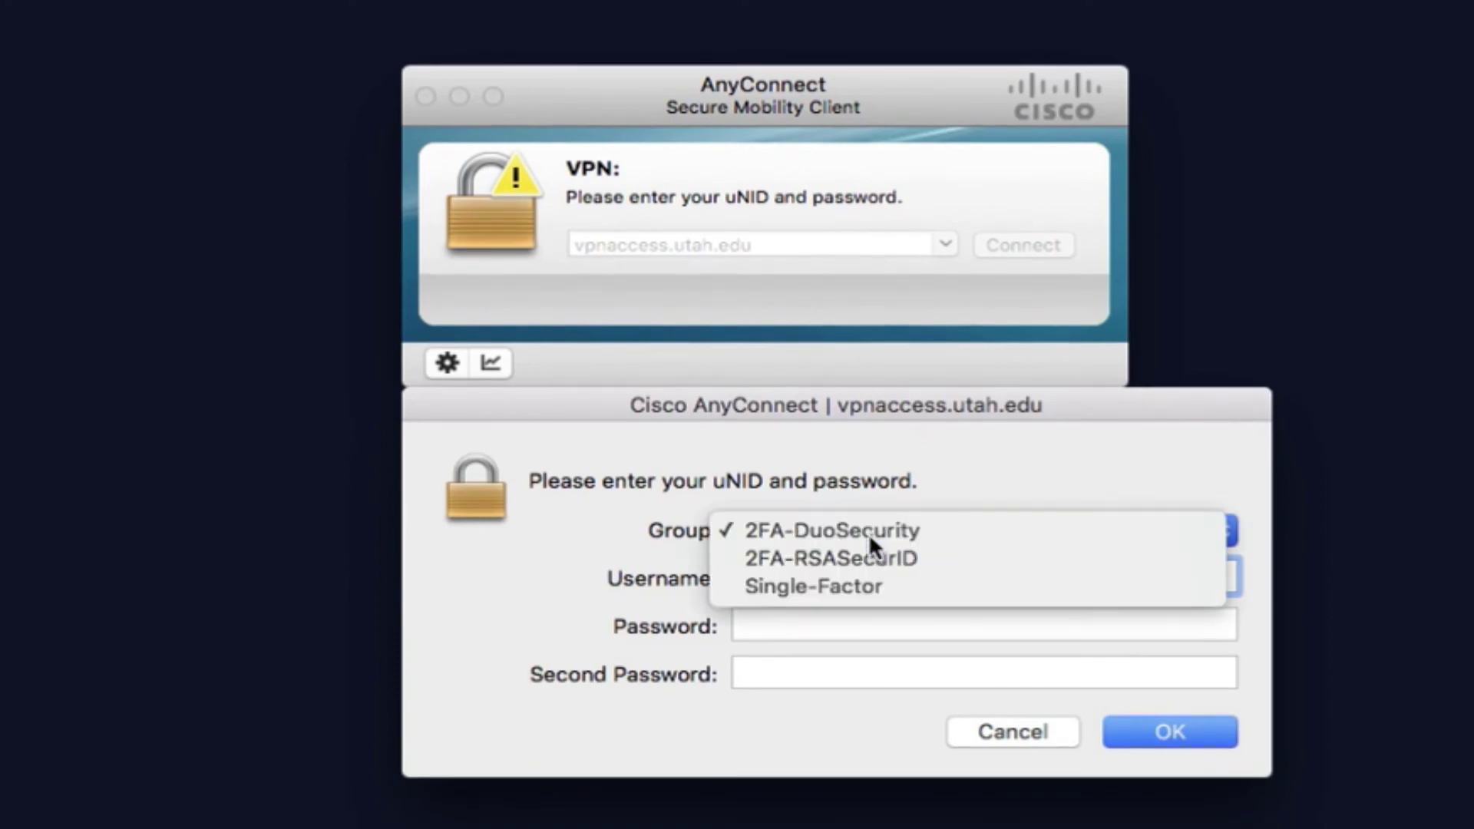
click(869, 533)
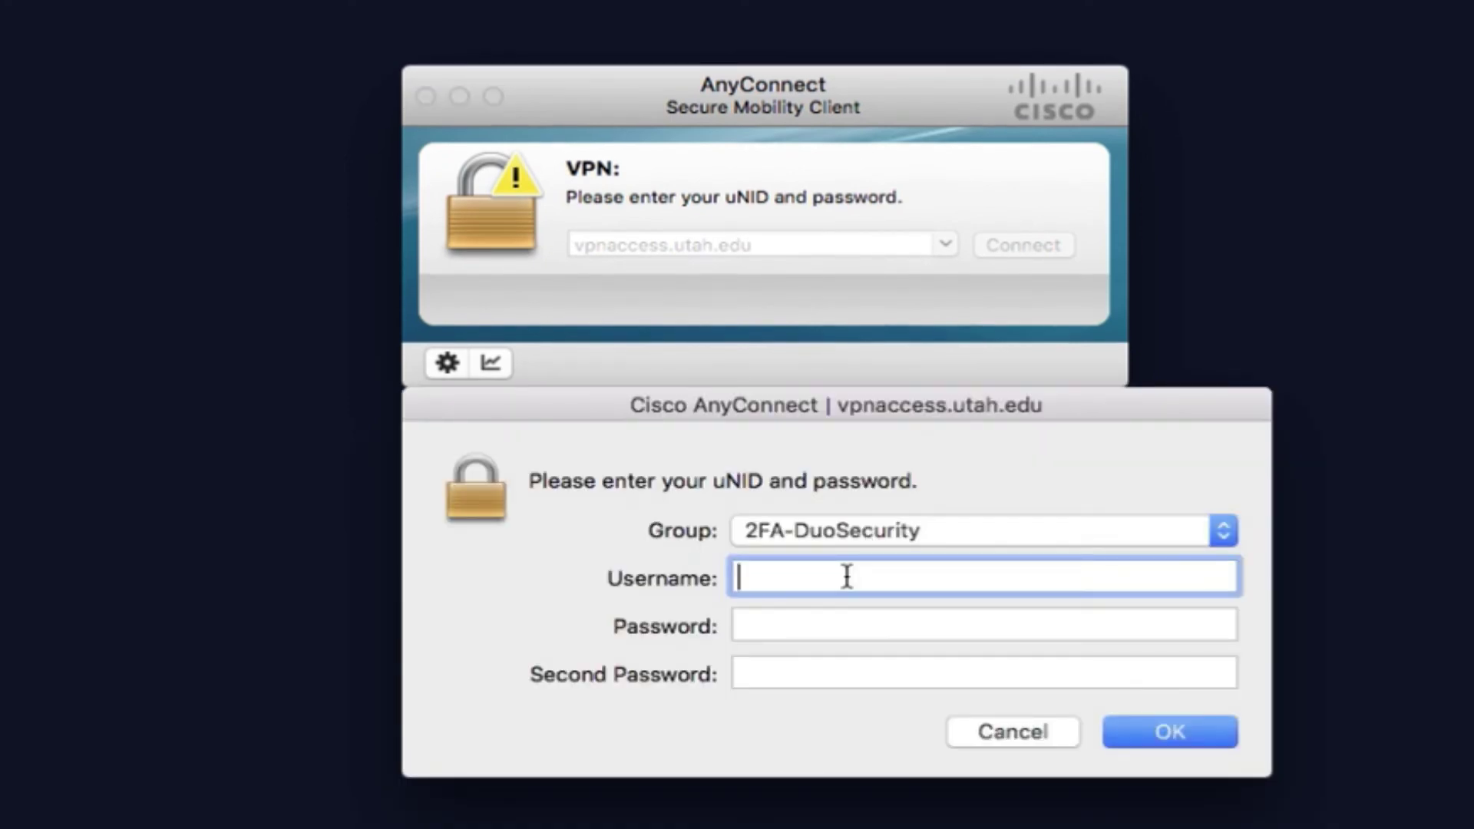
text(u0770690)
key(Tab)
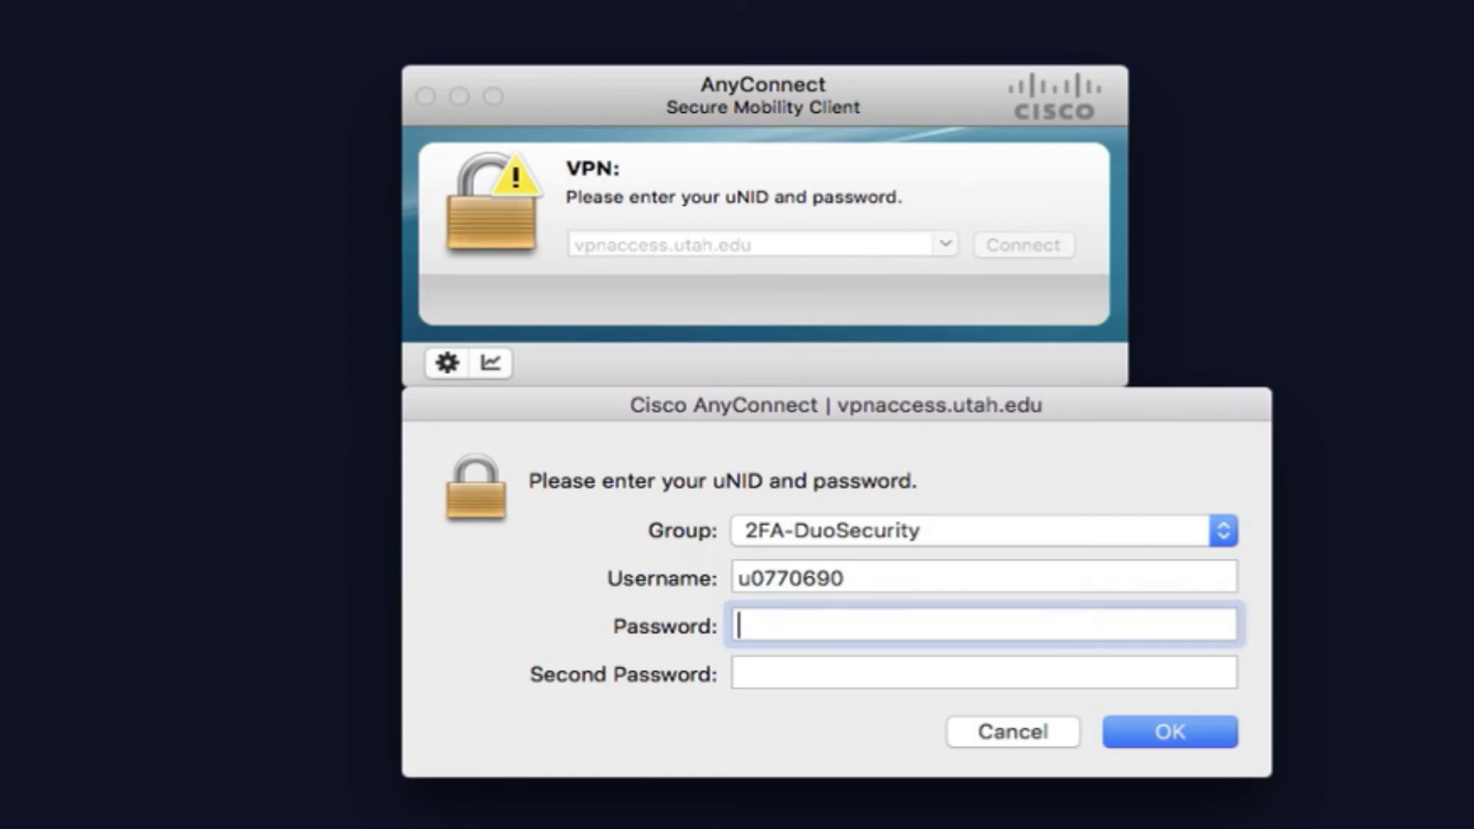
text(***************)
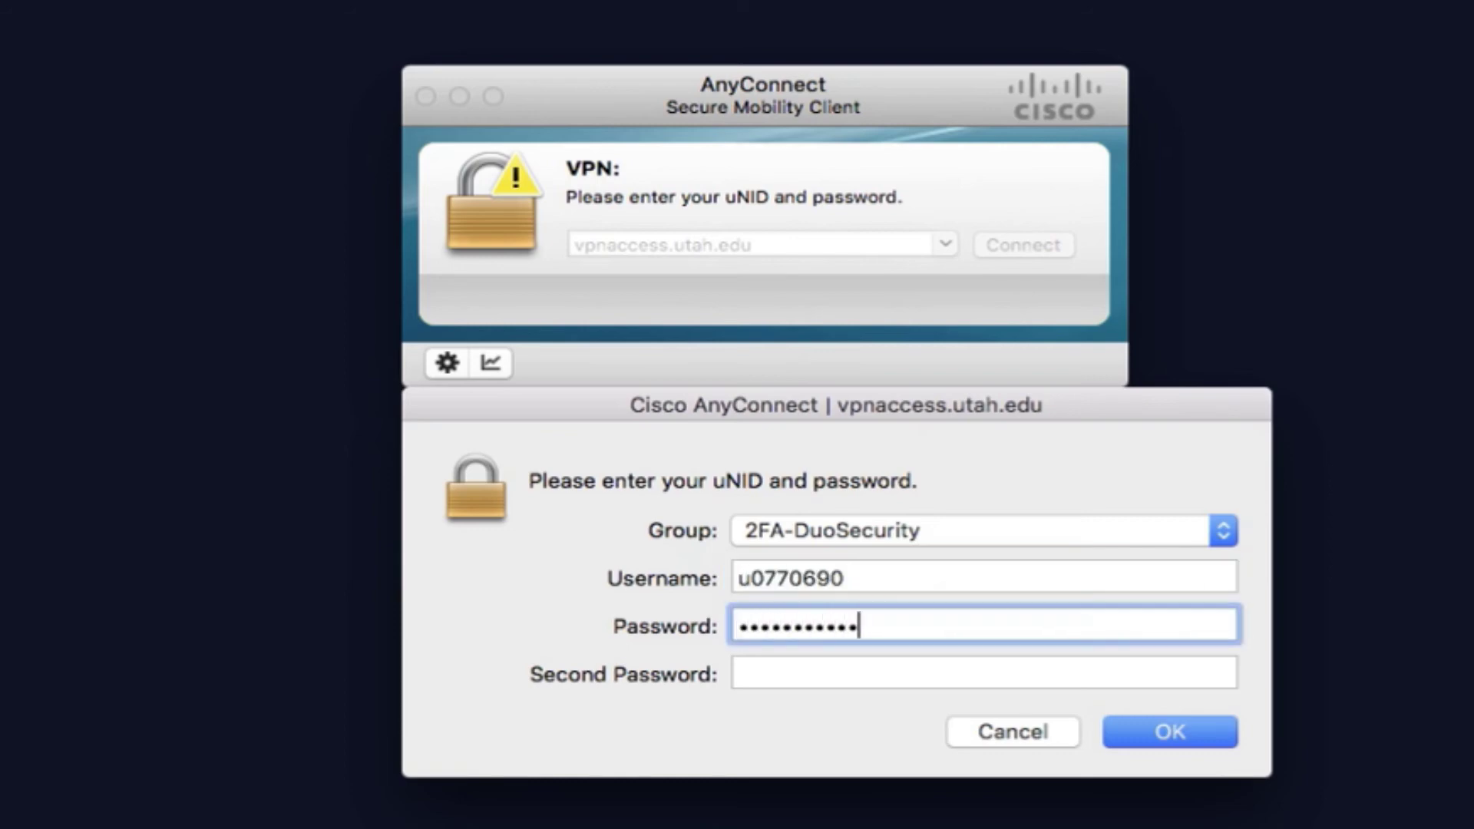
text(*********)
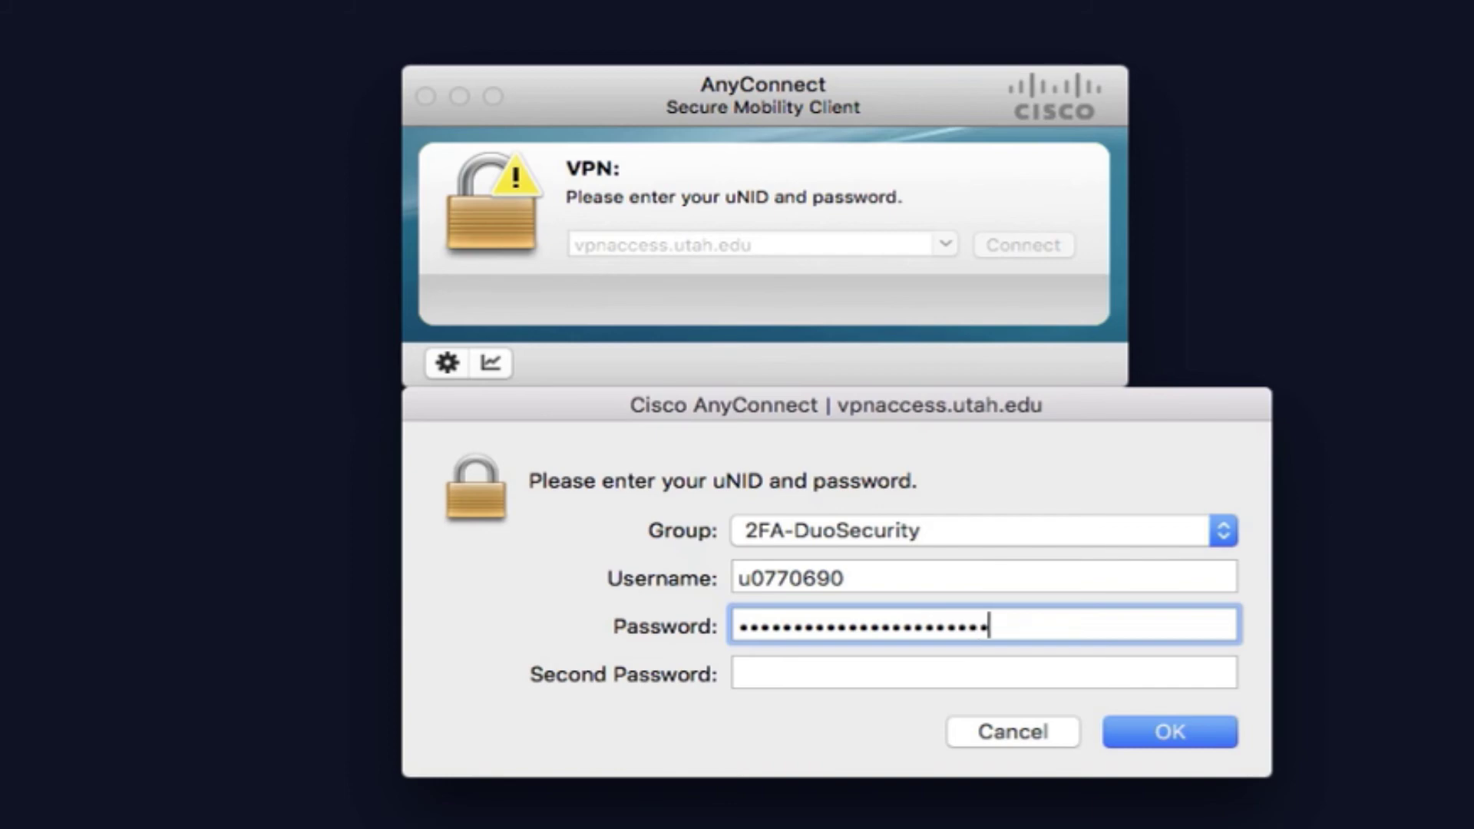
key(Tab)
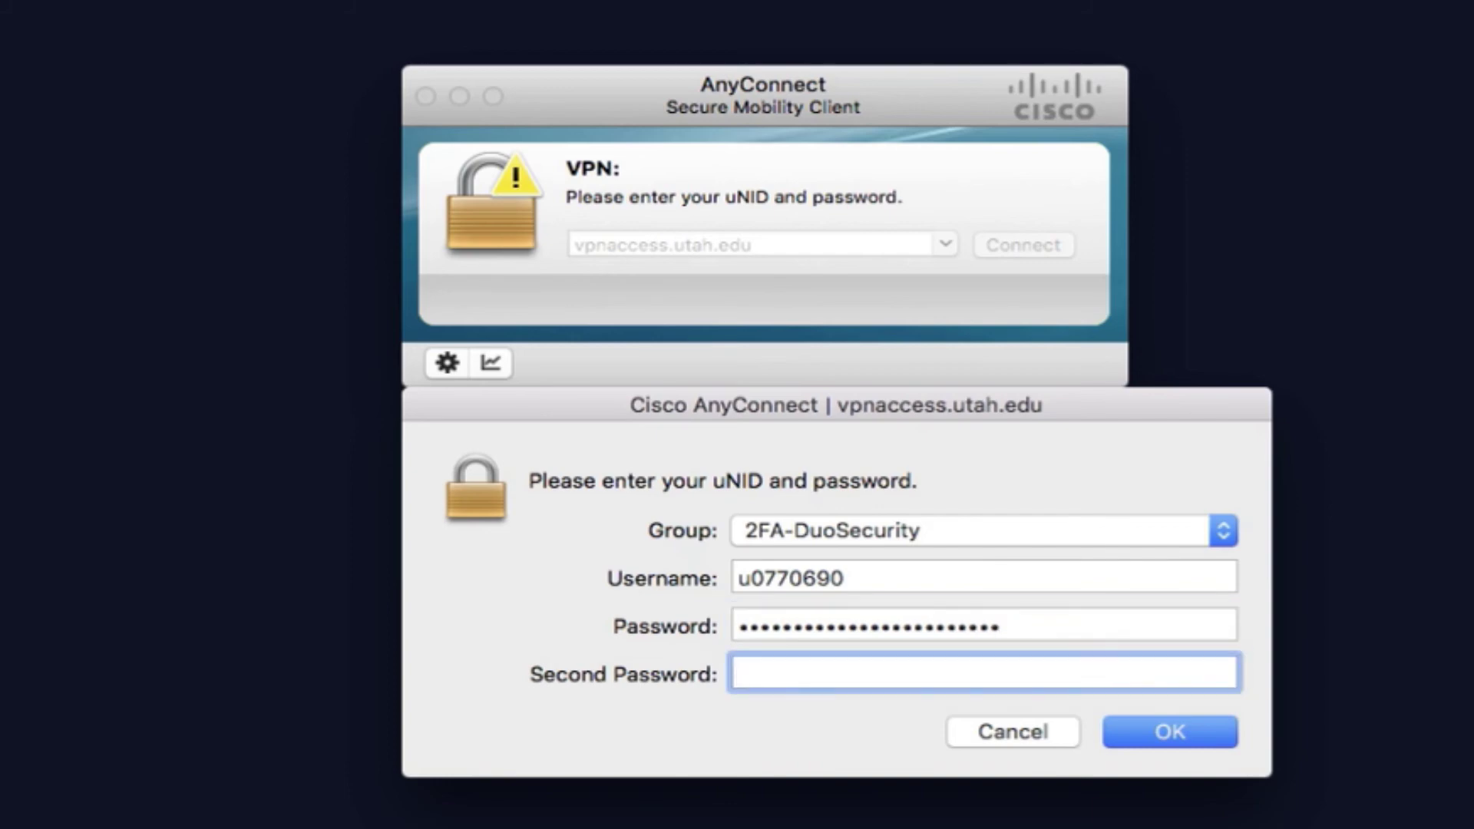
Enter the Duo second password, submit the login, and accept the UofU usage banner
text(******)
key(Return)
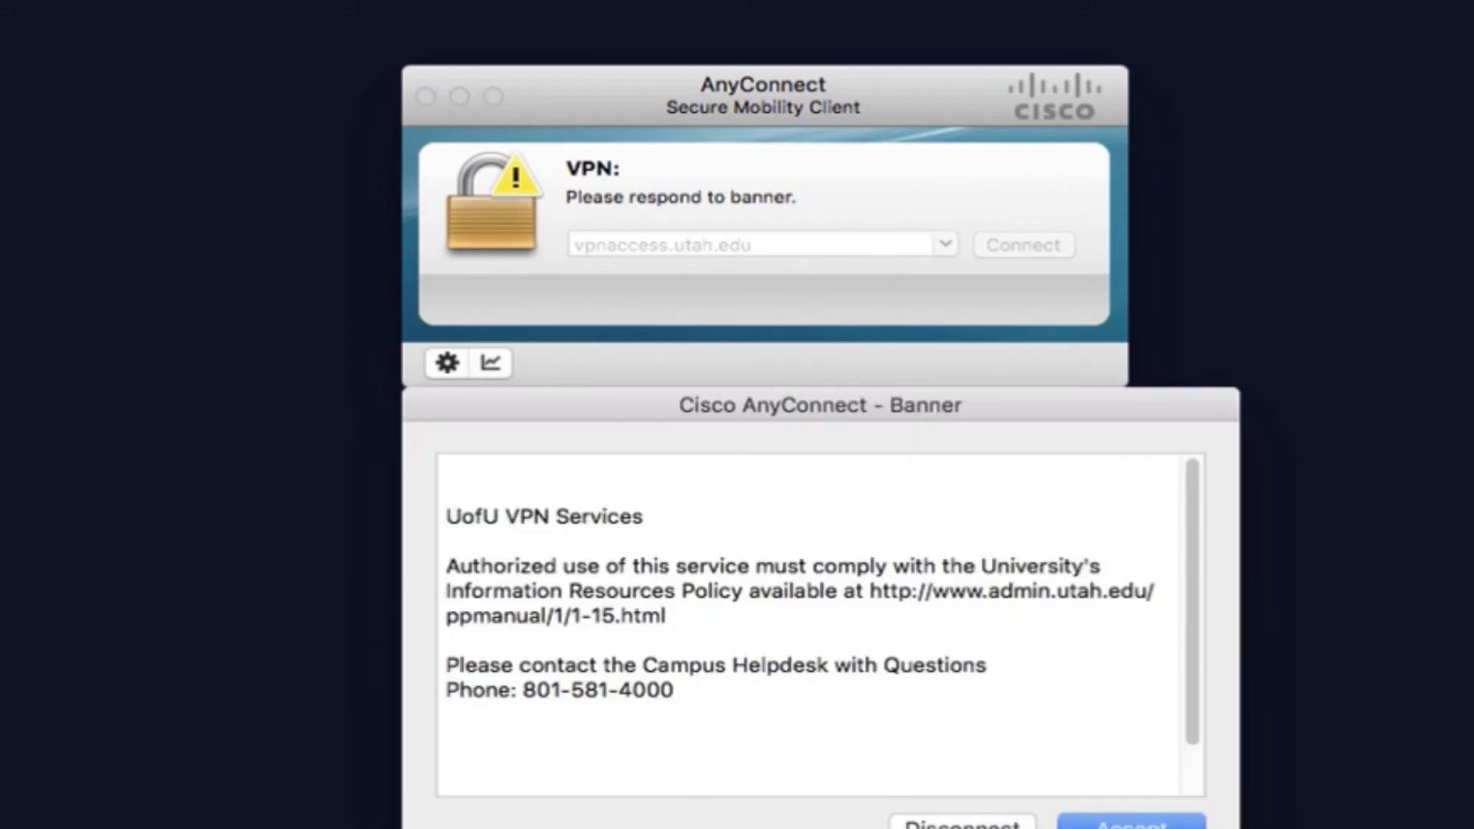
drag(871, 597, 872, 618)
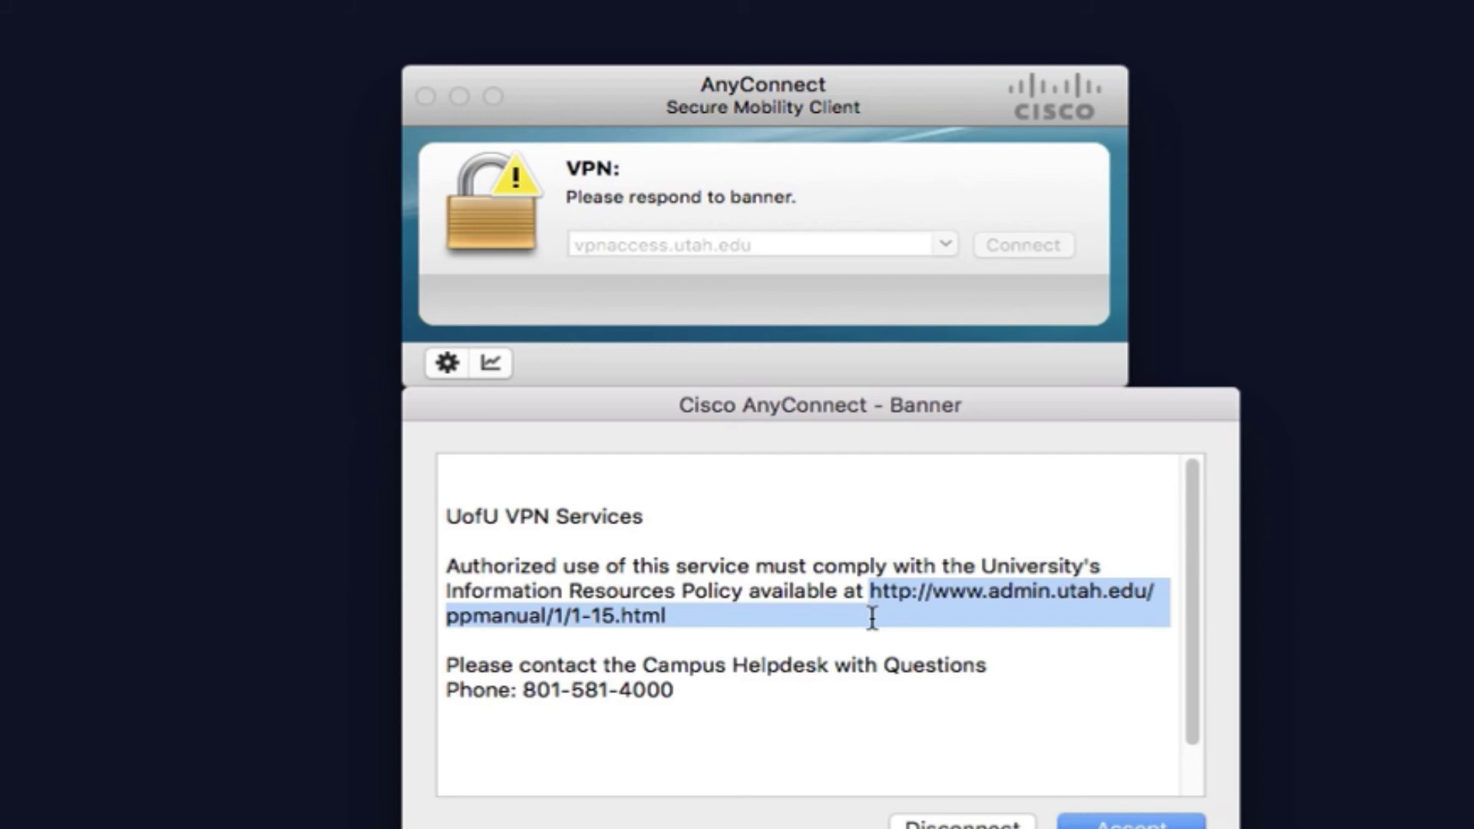
click(1032, 710)
click(1129, 822)
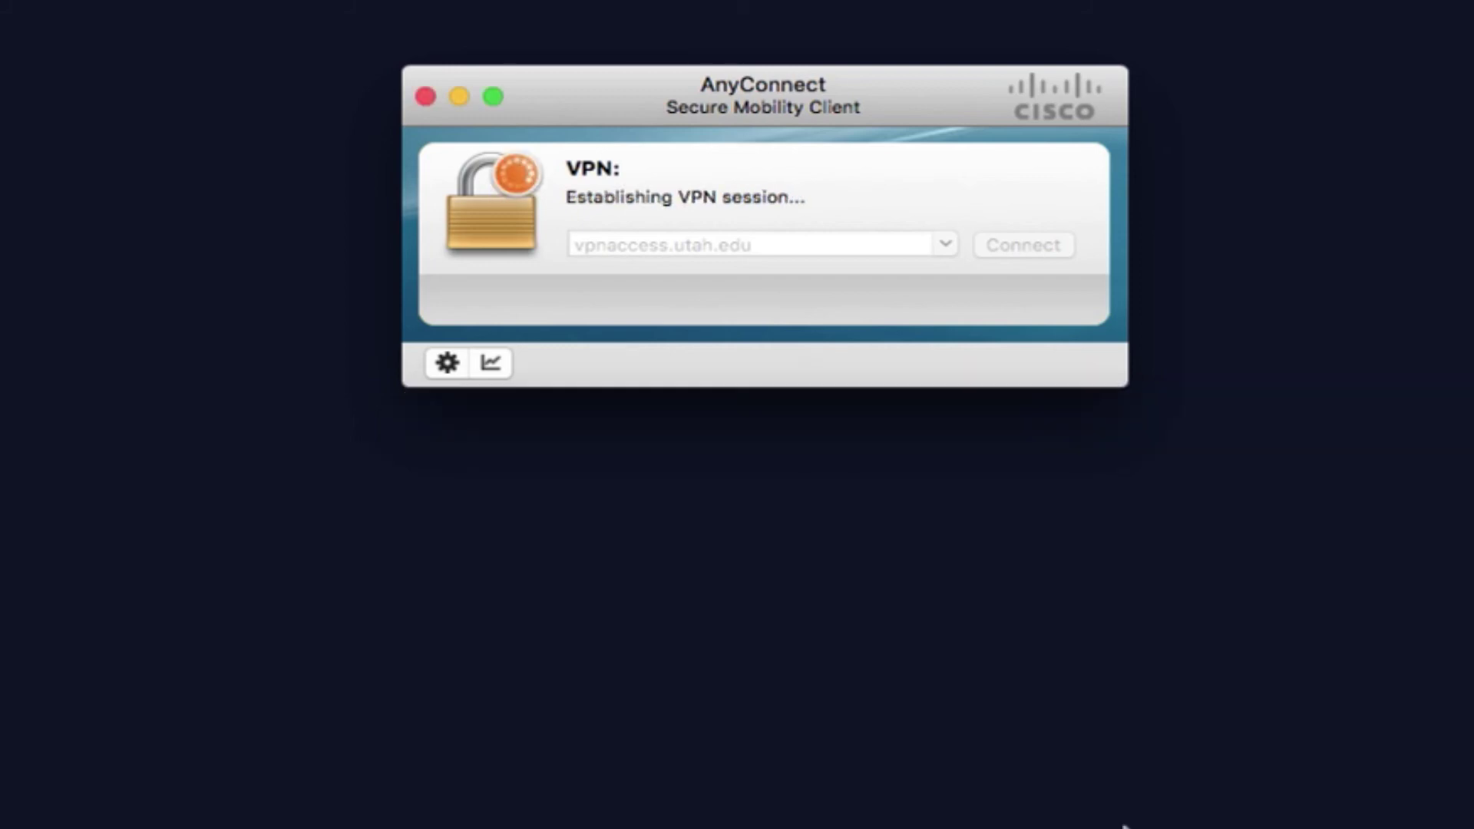